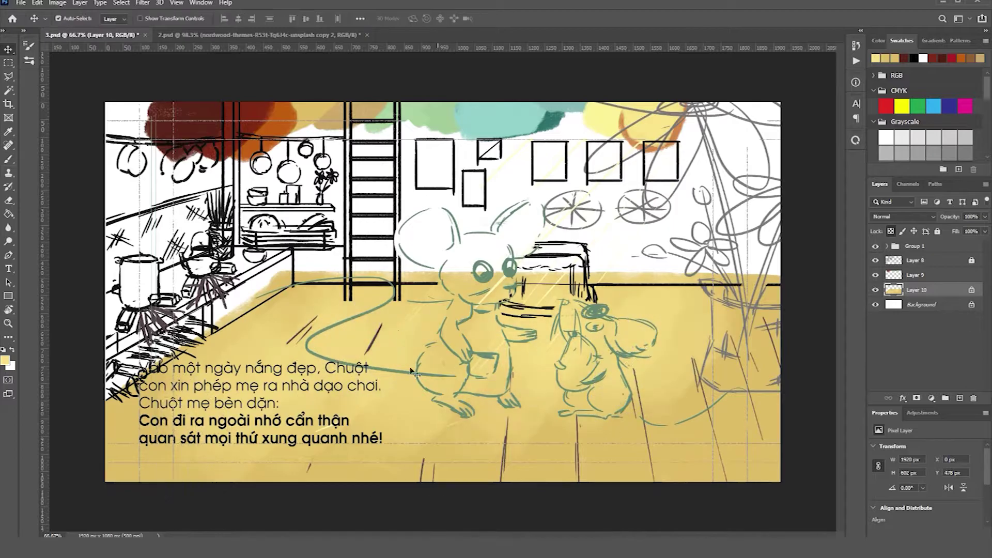
Add a new layer clipped to the yellow floor layer and draw orange plank lines across the floor's left part.
{"action": "left_click", "coordinate": [476, 515]}
{"action": "key", "text": "Return"}
{"action": "scroll", "coordinate": [465, 310], "scroll_direction": "up", "scroll_amount": 2}
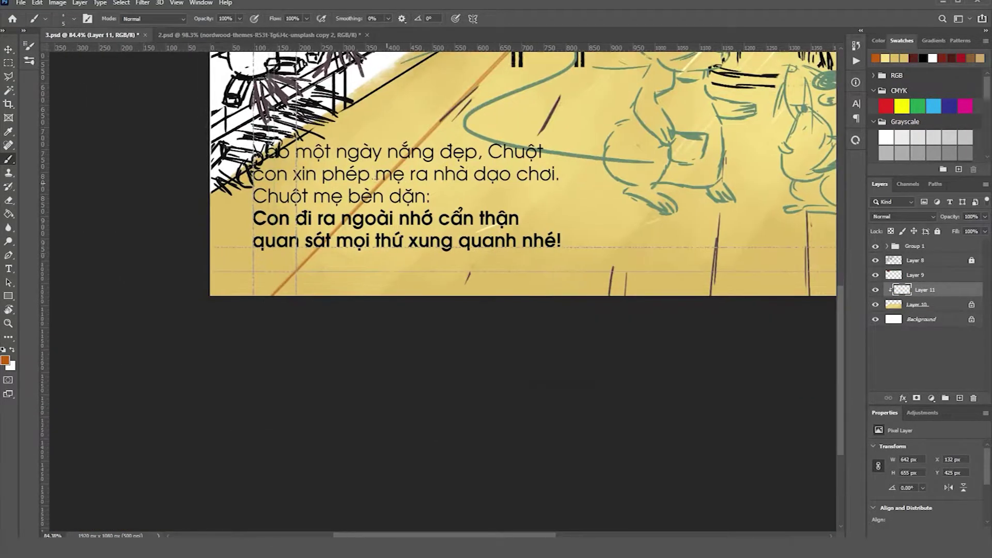
{"action": "right_click", "coordinate": [284, 178]}
{"action": "right_click", "coordinate": [454, 239]}
{"action": "key", "text": "Escape"}
{"action": "right_click", "coordinate": [163, 317]}
{"action": "key", "text": "Escape"}
{"action": "scroll", "coordinate": [552, 135], "scroll_direction": "down", "scroll_amount": 3}
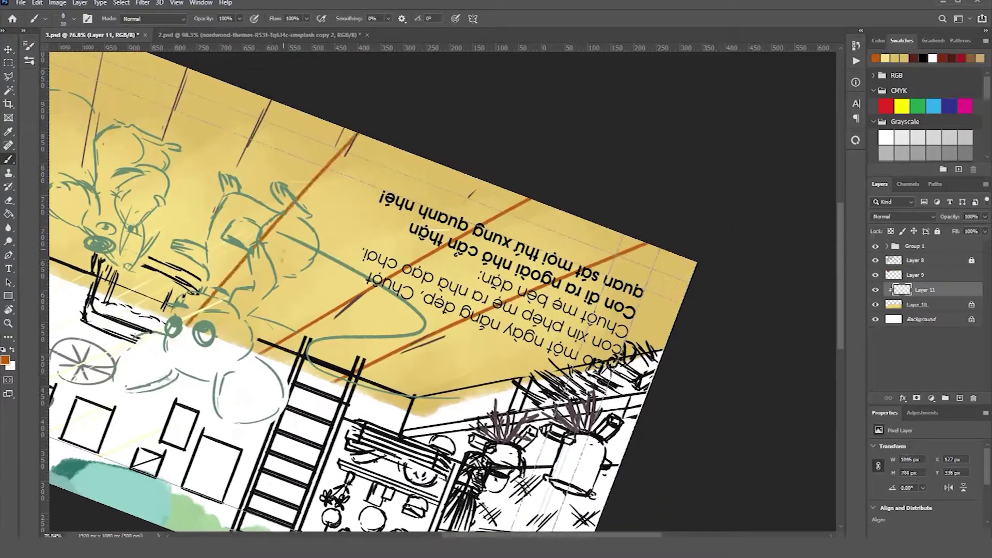
Draw the remaining orange perspective plank lines across the rest of the floor.
{"action": "left_click_drag", "start_coordinate": [310, 188], "coordinate": [447, 282]}
{"action": "key", "text": "r"}
{"action": "left_click_drag", "start_coordinate": [422, 144], "coordinate": [282, 311]}
Duplicate the plank lines as an offset cream highlight beneath the orange lines and merge both into one layer.
{"action": "key", "text": "ctrl+j"}
{"action": "key", "text": "b"}
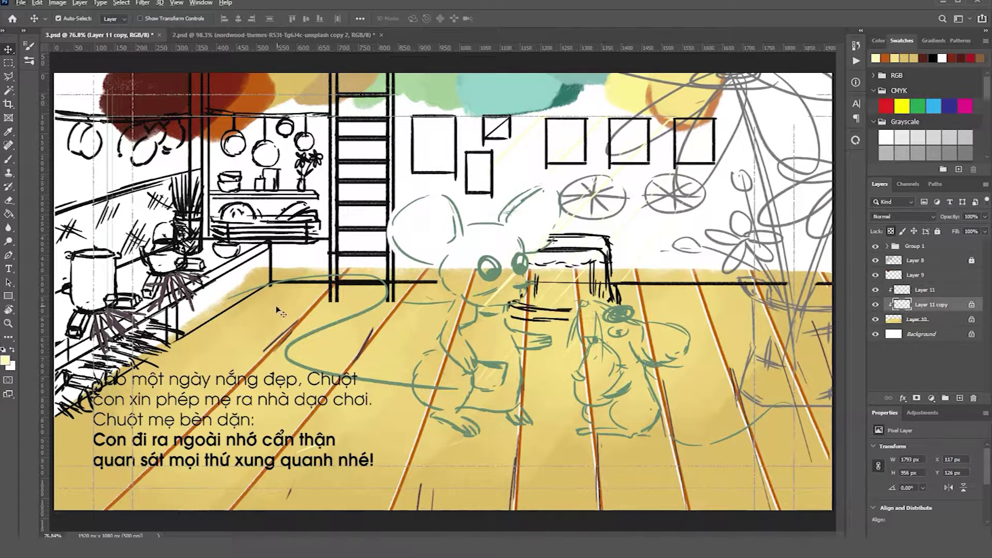
{"action": "key", "text": "v"}
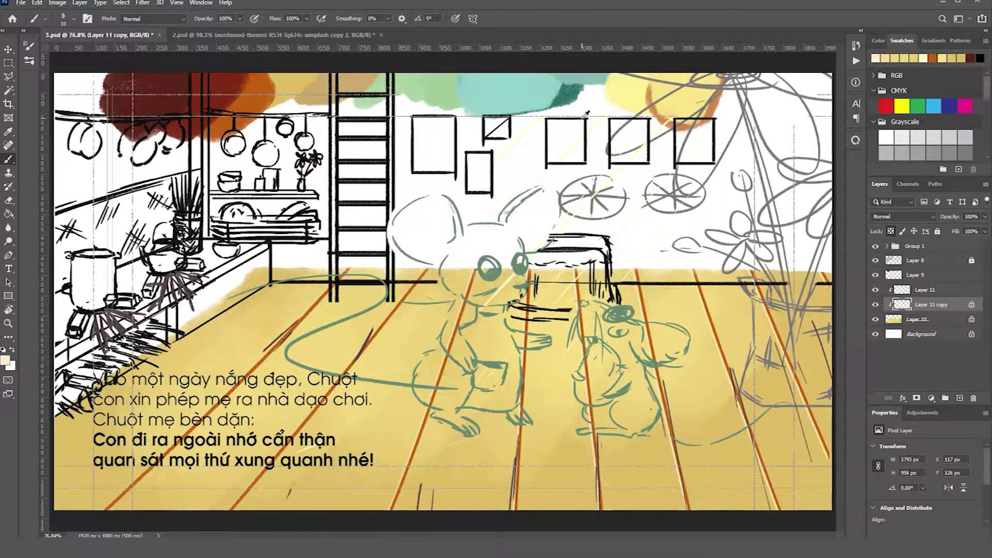
{"action": "left_click", "coordinate": [635, 270]}
{"action": "key", "text": "ctrl+e"}
Paint floor yellow over the plank lines behind the story text to fade them out.
{"action": "scroll", "coordinate": [444, 289], "scroll_direction": "down", "scroll_amount": 3}
{"action": "scroll", "coordinate": [445, 289], "scroll_direction": "up", "scroll_amount": 4}
{"action": "key", "text": "b"}
{"action": "right_click", "coordinate": [331, 271]}
{"action": "key", "text": "Escape"}
{"action": "left_click_drag", "start_coordinate": [334, 388], "coordinate": [310, 298]}
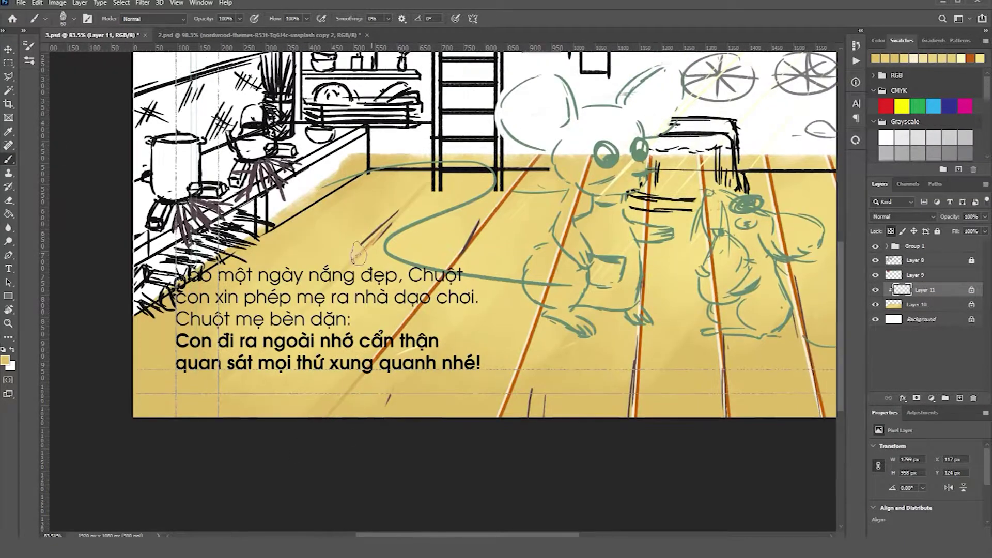
Soften the remaining plank lines into the floor by brushing over them with floor yellow and erasing parts.
{"action": "key", "text": "b"}
{"action": "left_click_drag", "start_coordinate": [555, 206], "coordinate": [451, 221]}
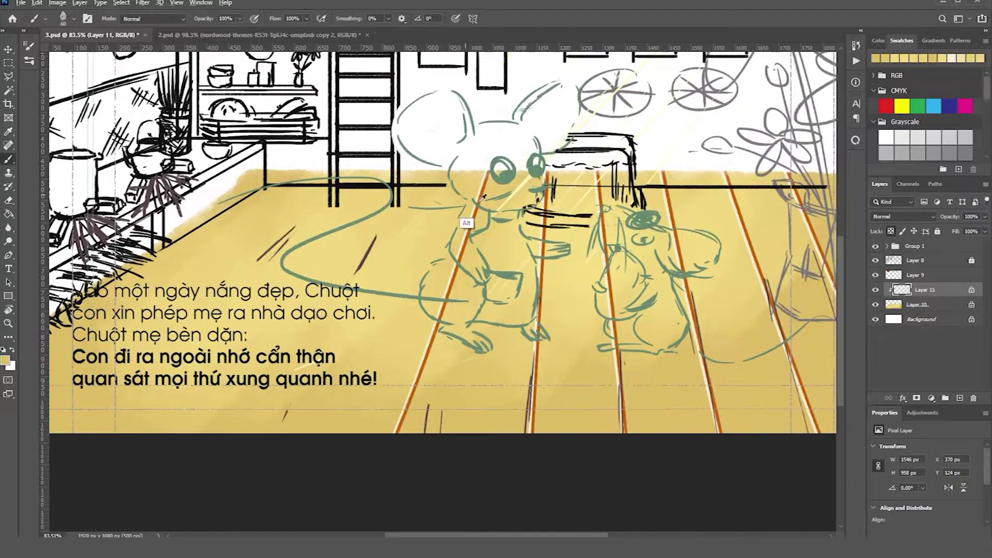
{"action": "scroll", "coordinate": [395, 413], "scroll_direction": "up", "scroll_amount": 2}
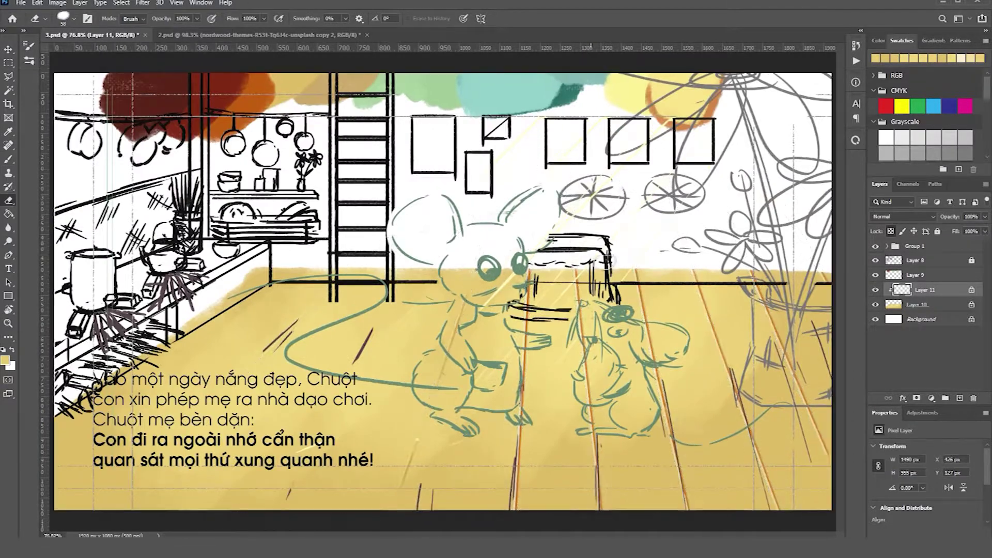
{"action": "scroll", "coordinate": [506, 517], "scroll_direction": "up", "scroll_amount": 2}
{"action": "scroll", "coordinate": [469, 182], "scroll_direction": "down", "scroll_amount": 2}
{"action": "scroll", "coordinate": [469, 182], "scroll_direction": "right", "scroll_amount": 4}
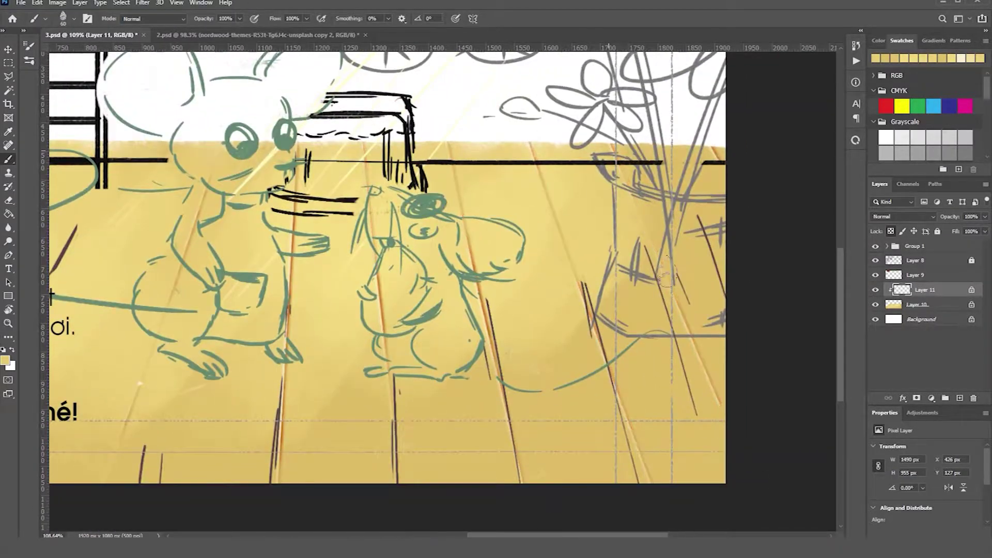
Add a new layer above the plank lines and paint the back wall and counter area dark red.
{"action": "key", "text": "v"}
{"action": "scroll", "coordinate": [530, 278], "scroll_direction": "down", "scroll_amount": 5}
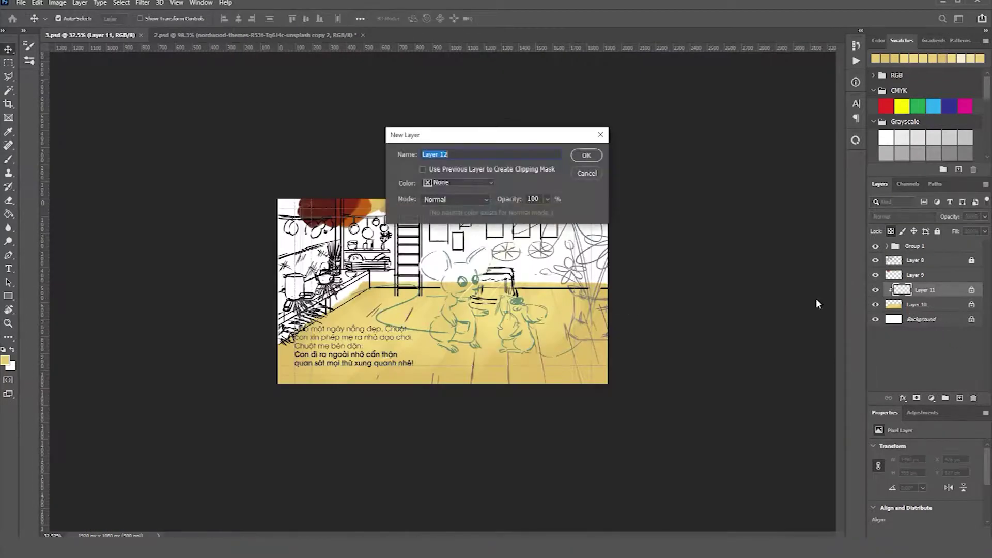
{"action": "key", "text": "Return"}
{"action": "left_click_drag", "start_coordinate": [363, 279], "coordinate": [543, 278]}
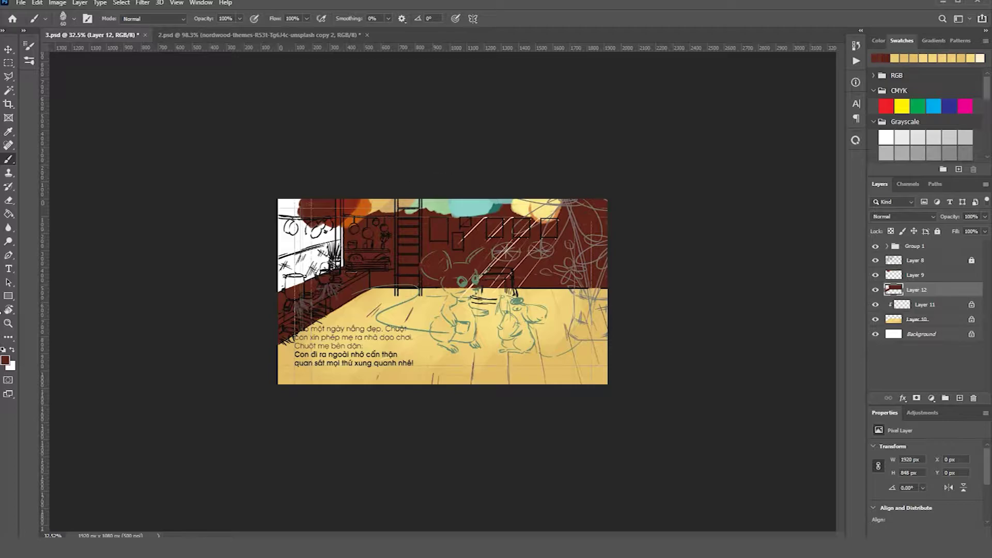
Texture the dark red back wall with lighter and mid-red strokes using a grainy brush.
{"action": "scroll", "coordinate": [387, 177], "scroll_direction": "up", "scroll_amount": 5}
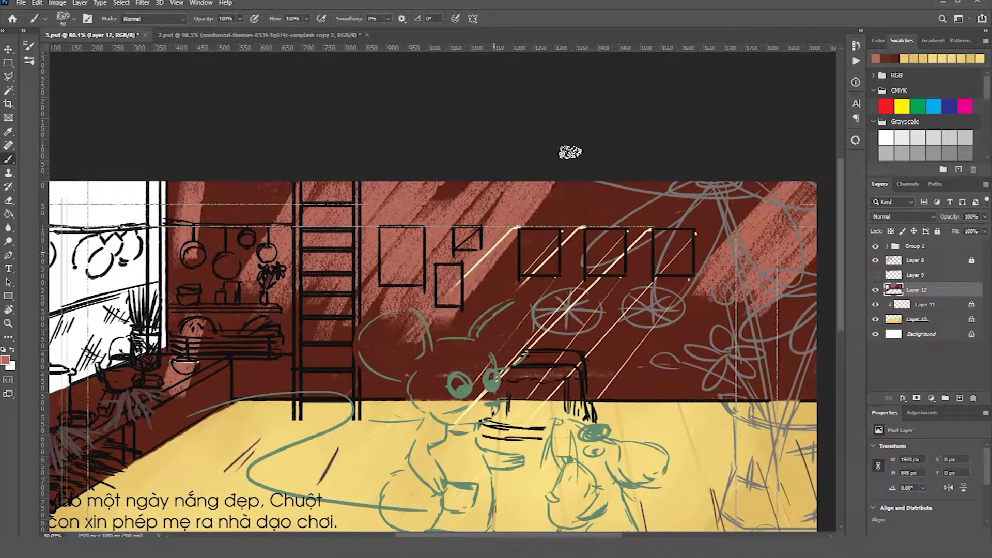
{"action": "left_click_drag", "start_coordinate": [570, 152], "coordinate": [169, 226]}
{"action": "left_click_drag", "start_coordinate": [666, 279], "coordinate": [610, 317]}
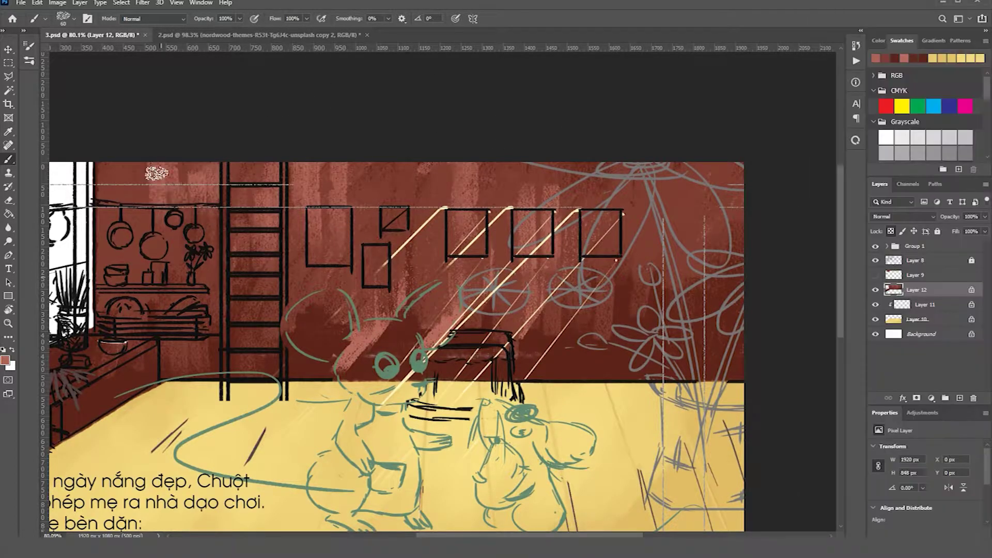
{"action": "left_click", "coordinate": [389, 353], "text": "alt"}
Add a new layer and paint the wall behind the kitchen shelves yellow with the grainy brush.
{"action": "key", "text": "ctrl+shift+alt+n"}
{"action": "scroll", "coordinate": [656, 207], "scroll_direction": "up", "scroll_amount": 3}
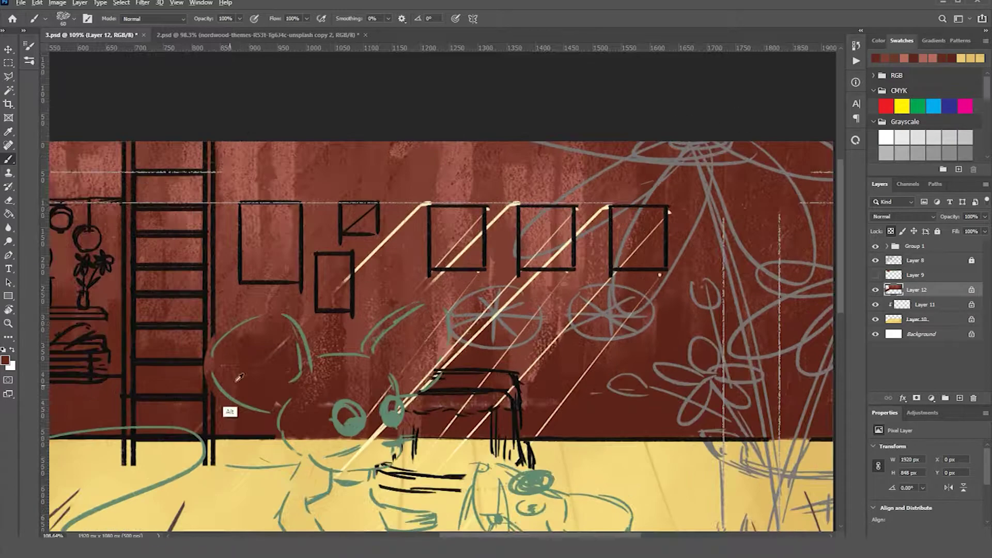
{"action": "left_click_drag", "start_coordinate": [119, 134], "coordinate": [307, 198]}
{"action": "mouse_move", "coordinate": [349, 97]}
{"action": "left_mouse_down"}
{"action": "mouse_move", "coordinate": [421, 347]}
{"action": "mouse_move", "coordinate": [399, 455]}
{"action": "mouse_move", "coordinate": [385, 258]}
{"action": "left_mouse_up"}
{"action": "scroll", "coordinate": [331, 217], "scroll_direction": "up", "scroll_amount": 1}
{"action": "left_click_drag", "start_coordinate": [393, 217], "coordinate": [311, 186]}
{"action": "scroll", "coordinate": [445, 289], "scroll_direction": "down", "scroll_amount": 2}
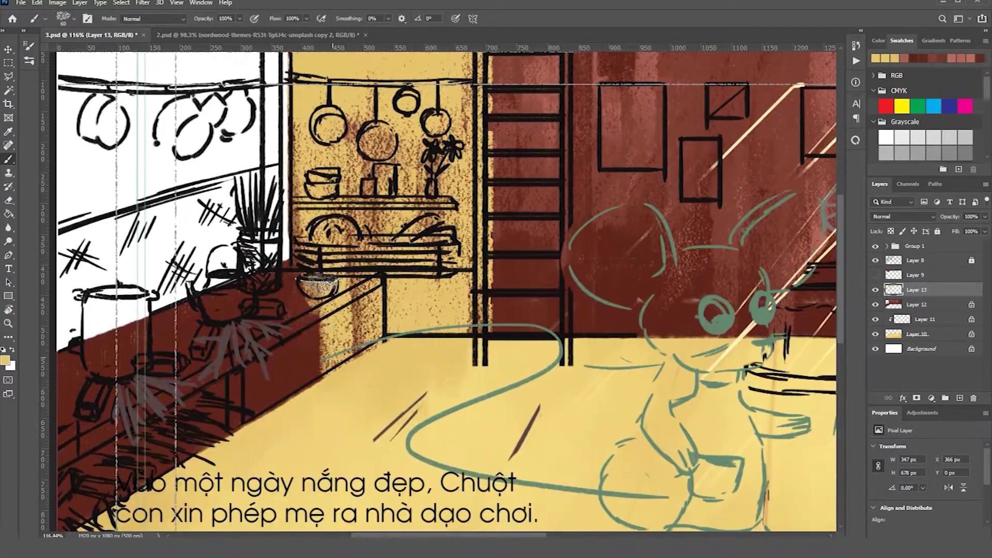
Return to the red wall layer and paint small bright red brick dashes beside the rightmost wheel sketch.
{"action": "scroll", "coordinate": [445, 290], "scroll_direction": "right", "scroll_amount": 5}
{"action": "key", "text": "v"}
{"action": "right_click", "coordinate": [591, 296]}
{"action": "key", "text": "Escape"}
{"action": "key", "text": "b"}
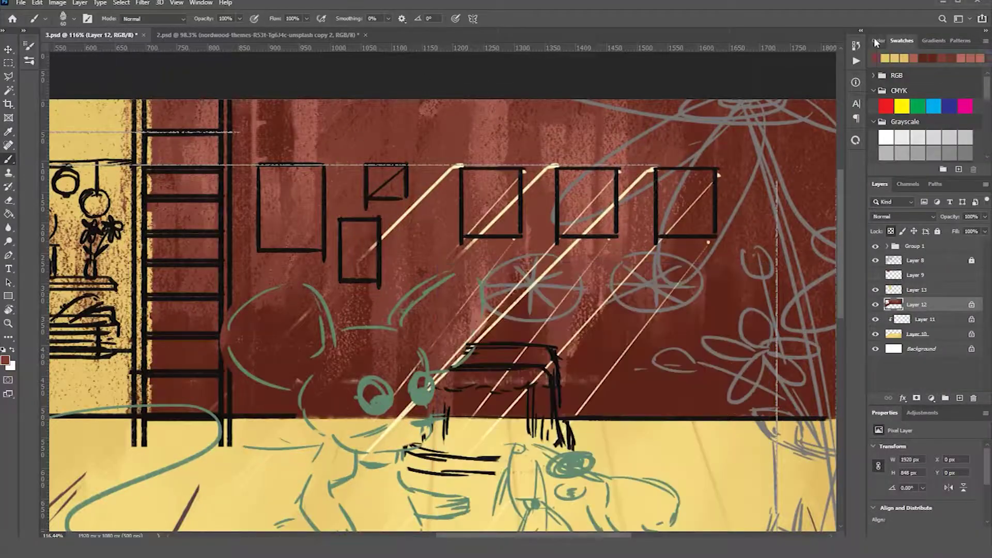
{"action": "left_click", "coordinate": [756, 209], "text": "alt"}
{"action": "right_click", "coordinate": [756, 209]}
{"action": "key", "text": "z"}
{"action": "mouse_move", "coordinate": [756, 209]}
{"action": "left_mouse_down"}
{"action": "mouse_move", "coordinate": [806, 218]}
{"action": "mouse_move", "coordinate": [699, 255]}
{"action": "left_mouse_up"}
{"action": "left_click", "coordinate": [699, 255]}
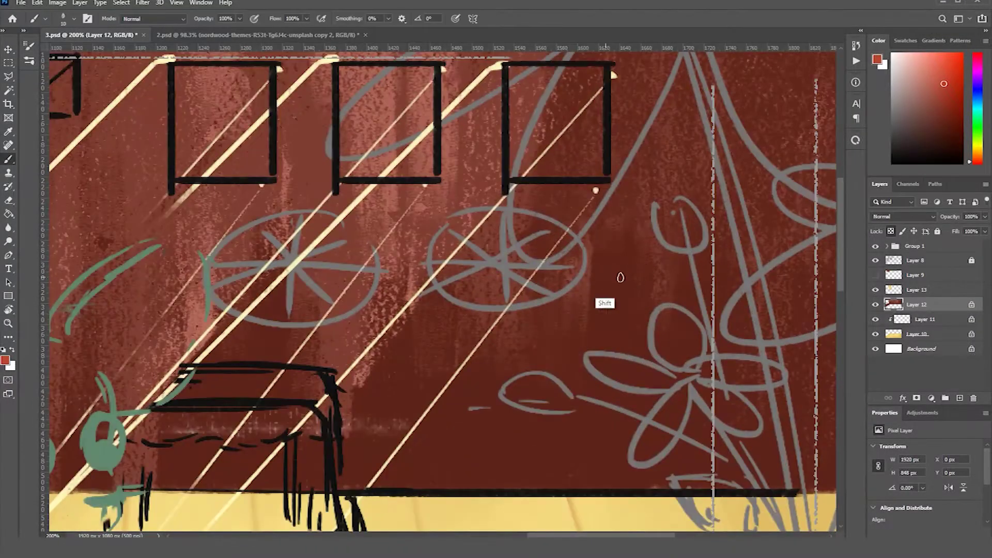
{"action": "scroll", "coordinate": [612, 275], "scroll_direction": "left", "scroll_amount": 5}
{"action": "key", "text": "b"}
{"action": "left_click", "coordinate": [612, 275], "text": "alt"}
Add dark red brick dashes to the wall around the picture frames and above the large mouse.
{"action": "scroll", "coordinate": [571, 206], "scroll_direction": "up", "scroll_amount": 3}
{"action": "scroll", "coordinate": [571, 206], "scroll_direction": "right", "scroll_amount": 5}
{"action": "scroll", "coordinate": [571, 159], "scroll_direction": "left", "scroll_amount": 5}
{"action": "scroll", "coordinate": [571, 159], "scroll_direction": "down", "scroll_amount": 5}
{"action": "scroll", "coordinate": [572, 160], "scroll_direction": "right", "scroll_amount": 5}
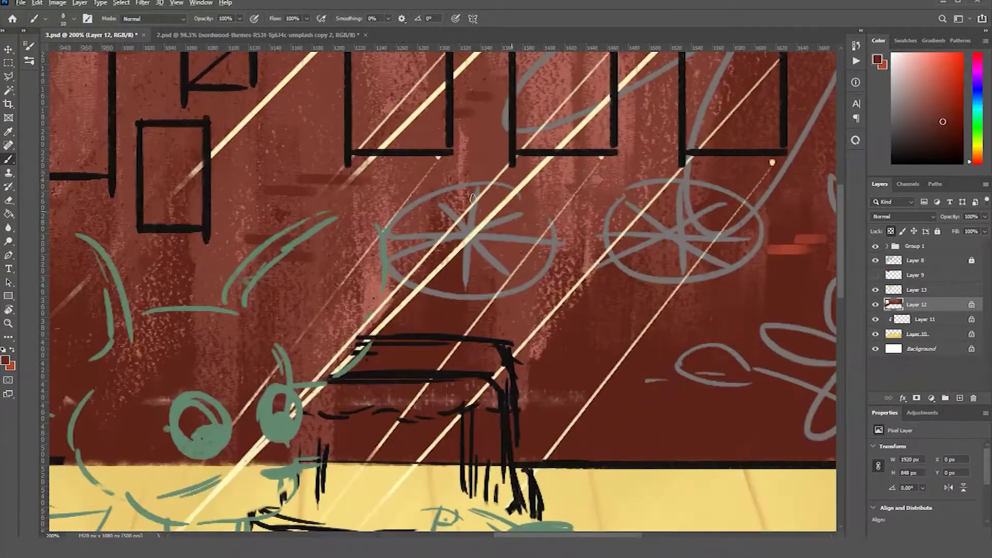
Scatter bright and dark red brick dashes beside the ladder and along the upper wall above the frames.
{"action": "left_click", "coordinate": [636, 227], "text": "alt"}
{"action": "scroll", "coordinate": [636, 228], "scroll_direction": "left", "scroll_amount": 5}
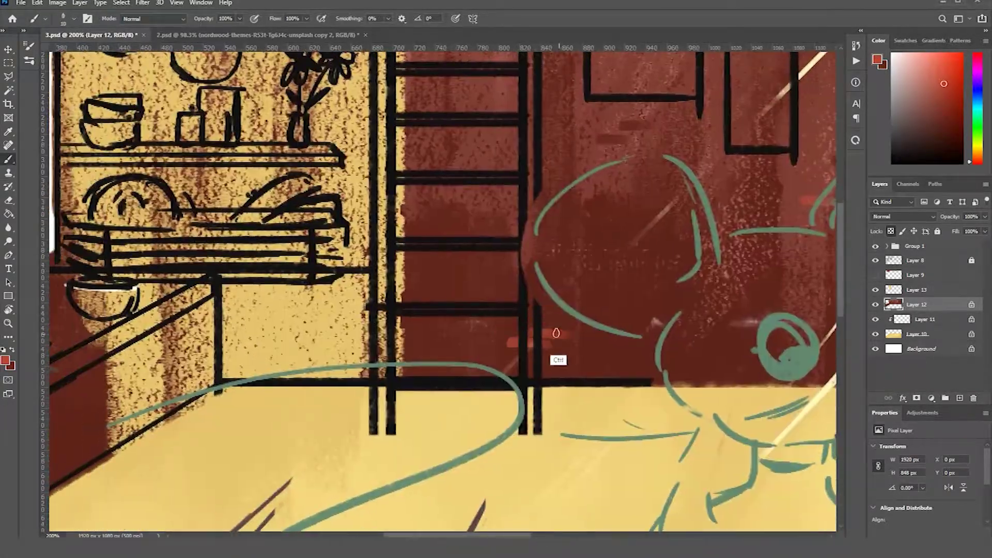
{"action": "scroll", "coordinate": [558, 355], "scroll_direction": "up", "scroll_amount": 3}
{"action": "scroll", "coordinate": [514, 271], "scroll_direction": "right", "scroll_amount": 5}
{"action": "scroll", "coordinate": [580, 217], "scroll_direction": "up", "scroll_amount": 3}
{"action": "scroll", "coordinate": [612, 236], "scroll_direction": "up", "scroll_amount": 1}
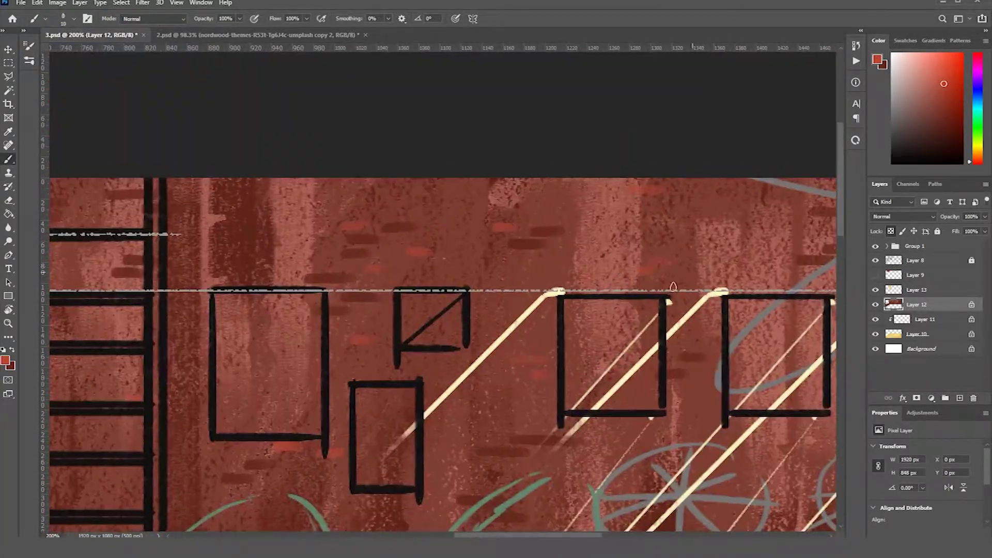
Continue the red brick dashes over the wall's right end and its lower area near the stool.
{"action": "key", "text": "z"}
{"action": "scroll", "coordinate": [594, 317], "scroll_direction": "down", "scroll_amount": 5}
{"action": "scroll", "coordinate": [593, 317], "scroll_direction": "up", "scroll_amount": 5}
{"action": "scroll", "coordinate": [549, 238], "scroll_direction": "down", "scroll_amount": 3}
{"action": "scroll", "coordinate": [549, 238], "scroll_direction": "up", "scroll_amount": 2}
{"action": "scroll", "coordinate": [549, 238], "scroll_direction": "right", "scroll_amount": 5}
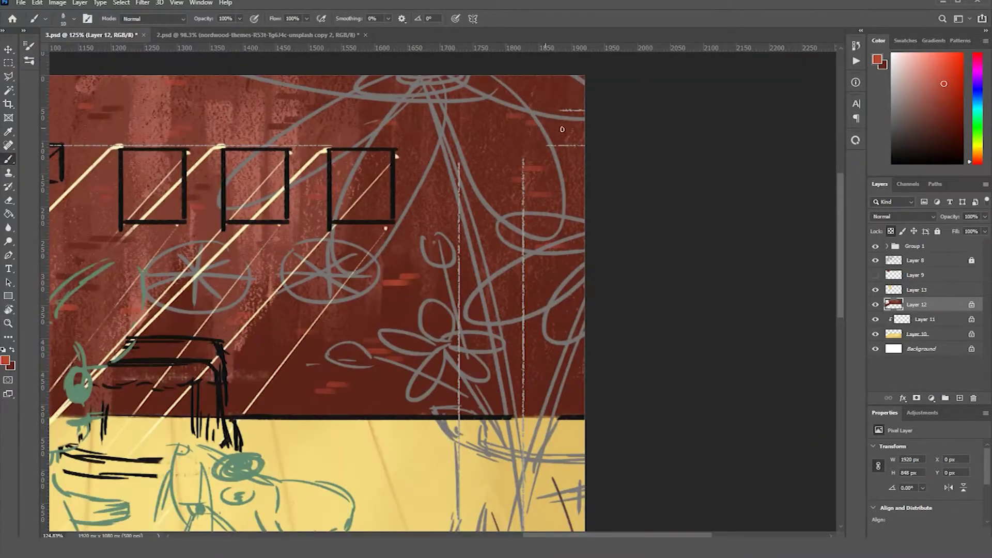
{"action": "key", "text": "b"}
{"action": "scroll", "coordinate": [467, 321], "scroll_direction": "up", "scroll_amount": 2}
{"action": "scroll", "coordinate": [466, 321], "scroll_direction": "left", "scroll_amount": 3}
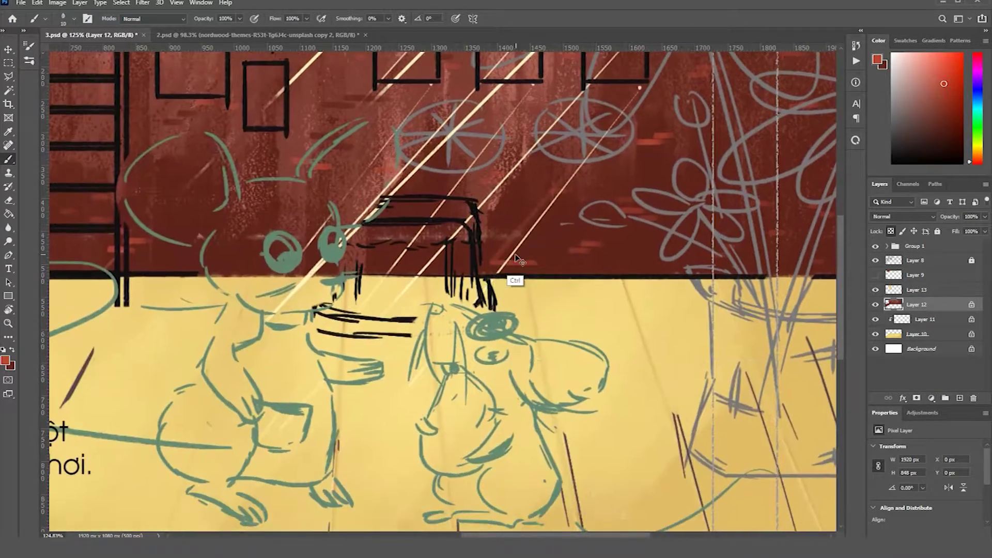
Brush a lighter red tone over the kitchen countertop with the grainy brush.
{"action": "scroll", "coordinate": [361, 258], "scroll_direction": "up", "scroll_amount": 3}
{"action": "scroll", "coordinate": [266, 296], "scroll_direction": "down", "scroll_amount": 3}
{"action": "scroll", "coordinate": [267, 296], "scroll_direction": "up", "scroll_amount": 2}
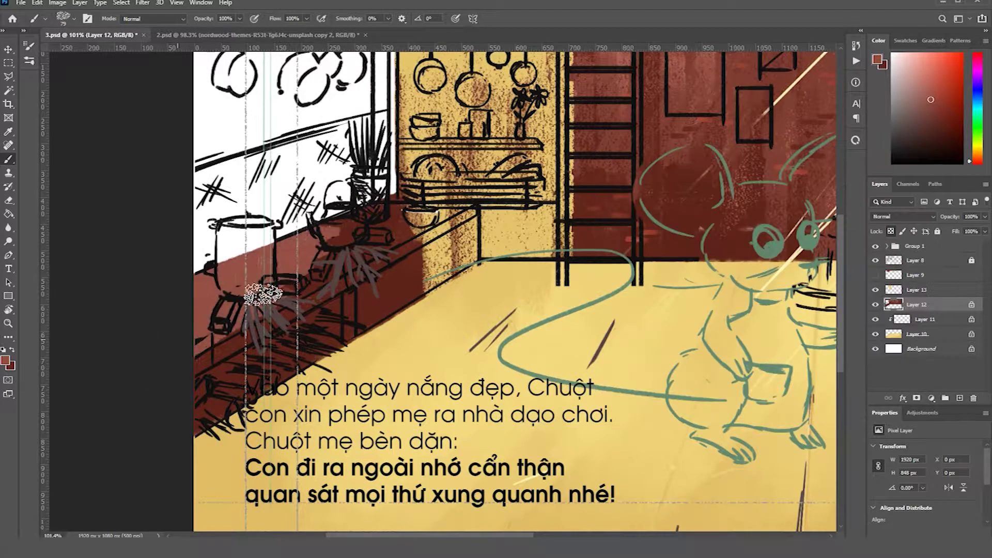
Outline the countertop with a polygonal selection and paint it lighter red on the layer holding the yellow cabinet wall.
{"action": "scroll", "coordinate": [277, 288], "scroll_direction": "up", "scroll_amount": 2}
{"action": "key", "text": "l"}
{"action": "left_click", "coordinate": [91, 509]}
{"action": "left_click", "coordinate": [693, 179]}
{"action": "left_click", "coordinate": [408, 179]}
{"action": "double_click", "coordinate": [36, 315]}
{"action": "key", "text": "alt+bracketright"}
{"action": "key", "text": "b"}
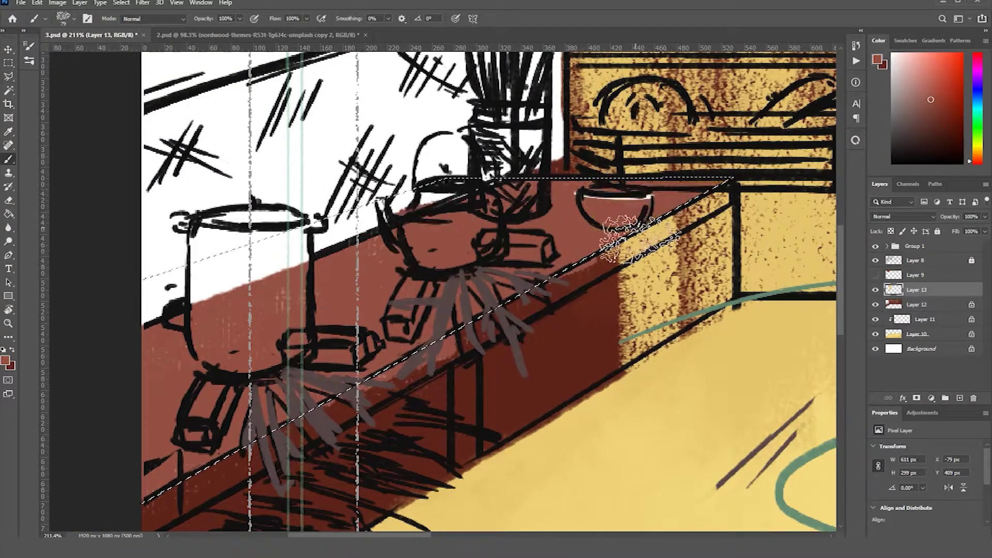
Clip the yellow cabinet wall layer to the red wall layer and shade the reselected countertop with dark and light reds.
{"action": "left_click", "coordinate": [901, 297], "text": "alt"}
{"action": "key", "text": "alt+bracketleft"}
{"action": "key", "text": "l"}
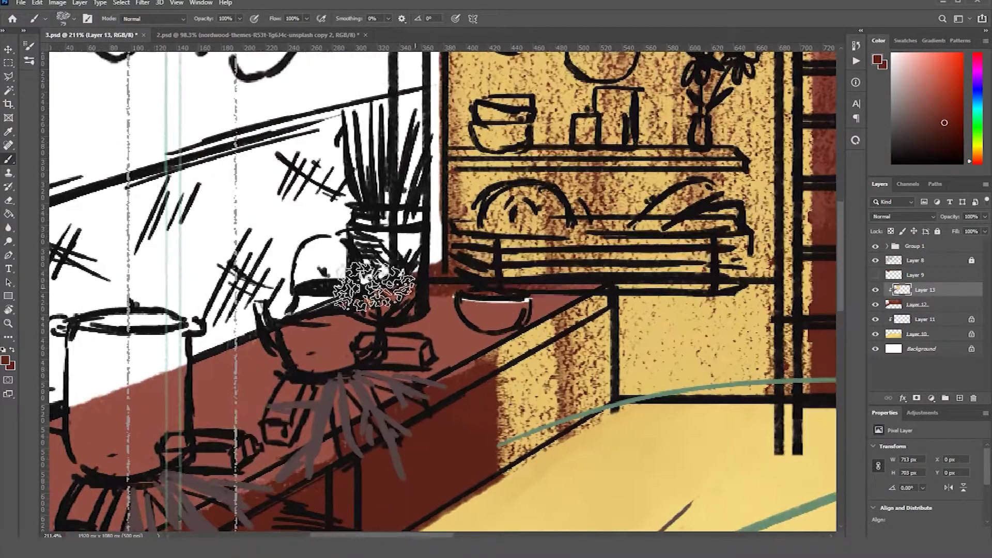
{"action": "left_click", "coordinate": [84, 416]}
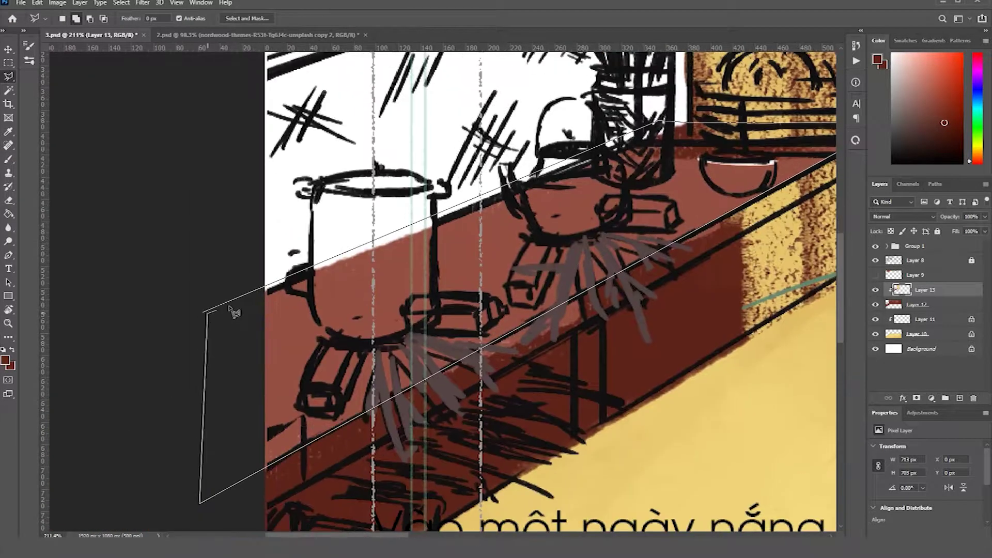
{"action": "double_click", "coordinate": [210, 318]}
{"action": "key", "text": "b"}
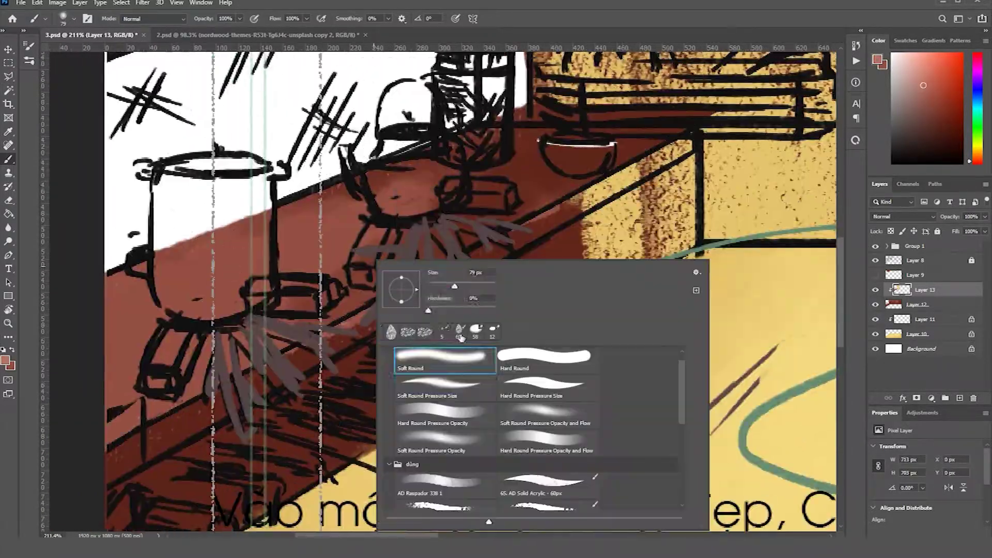
{"action": "key", "text": "Escape"}
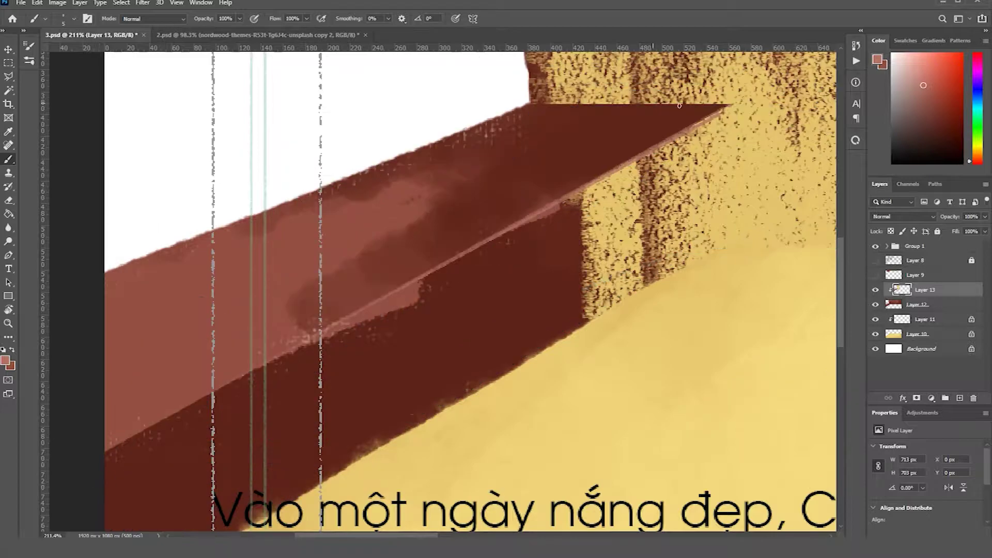
Paint the counter's front navy, using a polygonal selection of the whole face to give it straight edges.
{"action": "left_click_drag", "start_coordinate": [268, 364], "coordinate": [347, 276]}
{"action": "mouse_move", "coordinate": [499, 314]}
{"action": "left_mouse_down"}
{"action": "mouse_move", "coordinate": [428, 368]}
{"action": "mouse_move", "coordinate": [195, 477]}
{"action": "left_mouse_up"}
{"action": "key", "text": "l"}
{"action": "left_click_drag", "start_coordinate": [819, 35], "coordinate": [530, 190]}
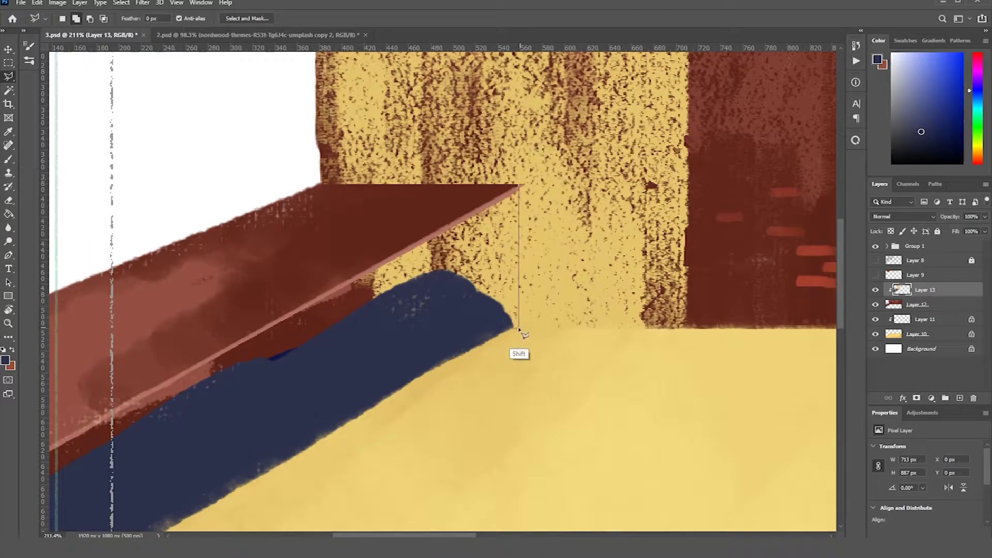
{"action": "left_click", "coordinate": [520, 329]}
{"action": "left_click", "coordinate": [49, 530]}
{"action": "left_click", "coordinate": [72, 480]}
{"action": "key", "text": "b"}
{"action": "left_click_drag", "start_coordinate": [525, 292], "coordinate": [720, 132]}
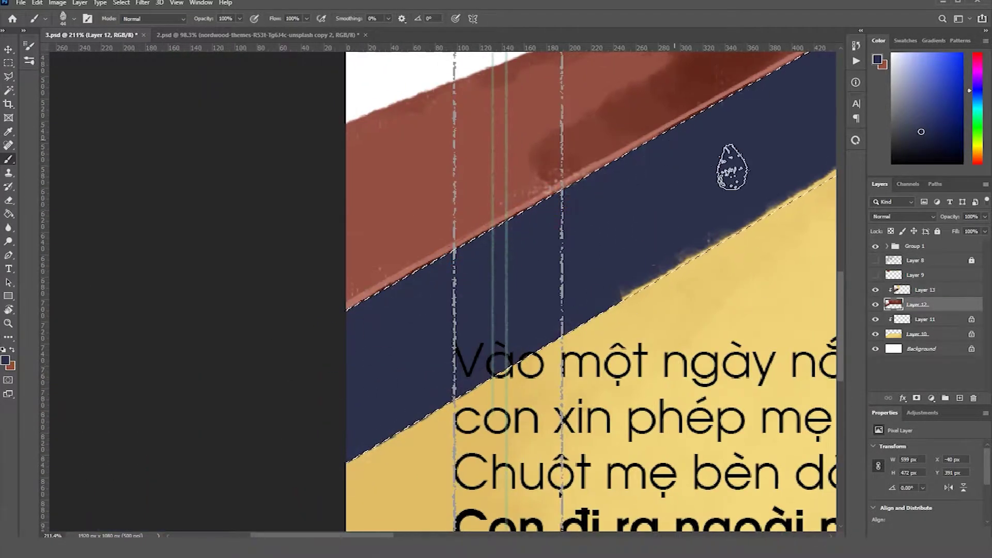
Switch back to the clipped cabinet layer and shade the selected counter front with a darker navy.
{"action": "scroll", "coordinate": [673, 142], "scroll_direction": "left", "scroll_amount": 5}
{"action": "key", "text": "v"}
{"action": "left_click", "coordinate": [522, 308]}
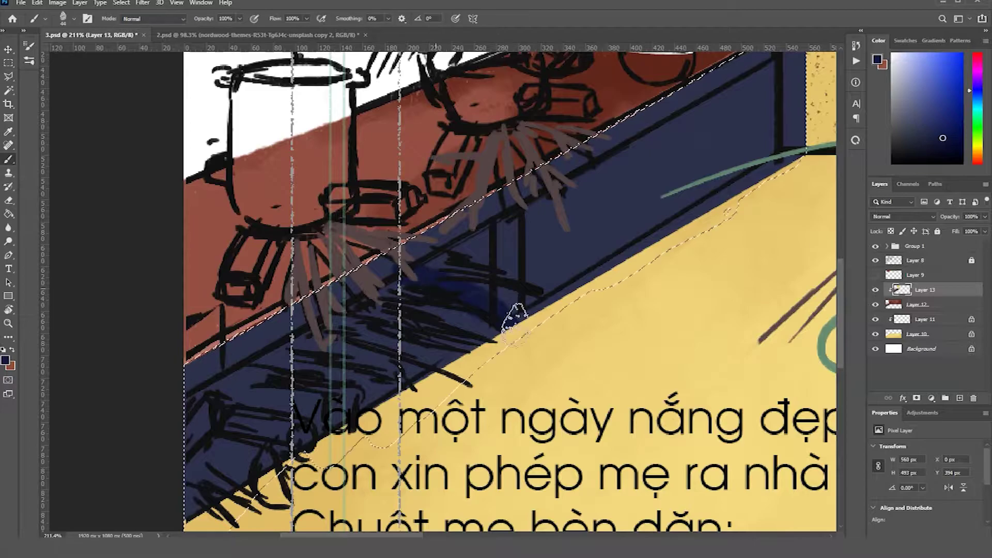
{"action": "left_click", "coordinate": [397, 338], "text": "alt"}
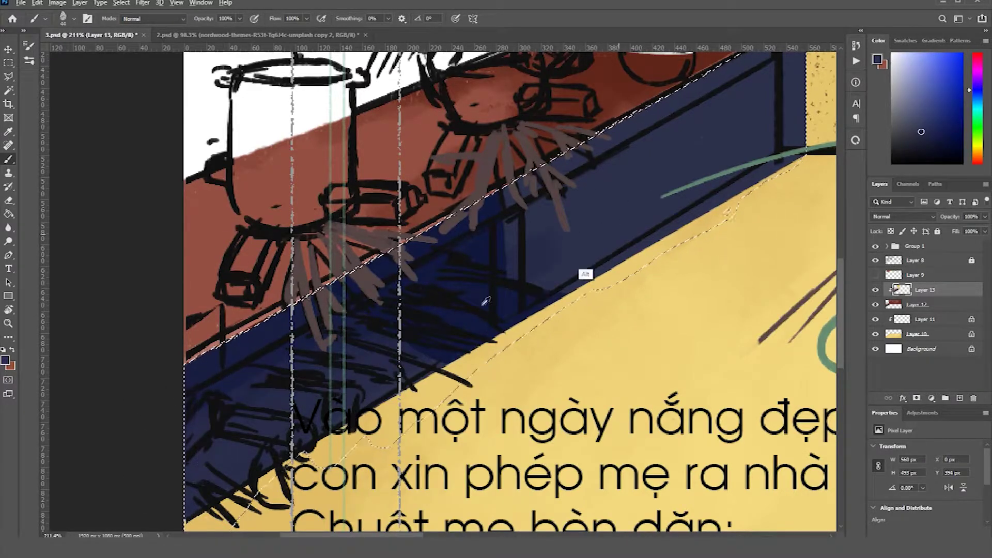
{"action": "left_click", "coordinate": [624, 228], "text": "alt"}
Darken the counter front's recessed panels with deep navy, keeping lighter vertical posts between them.
{"action": "scroll", "coordinate": [743, 269], "scroll_direction": "up", "scroll_amount": 3}
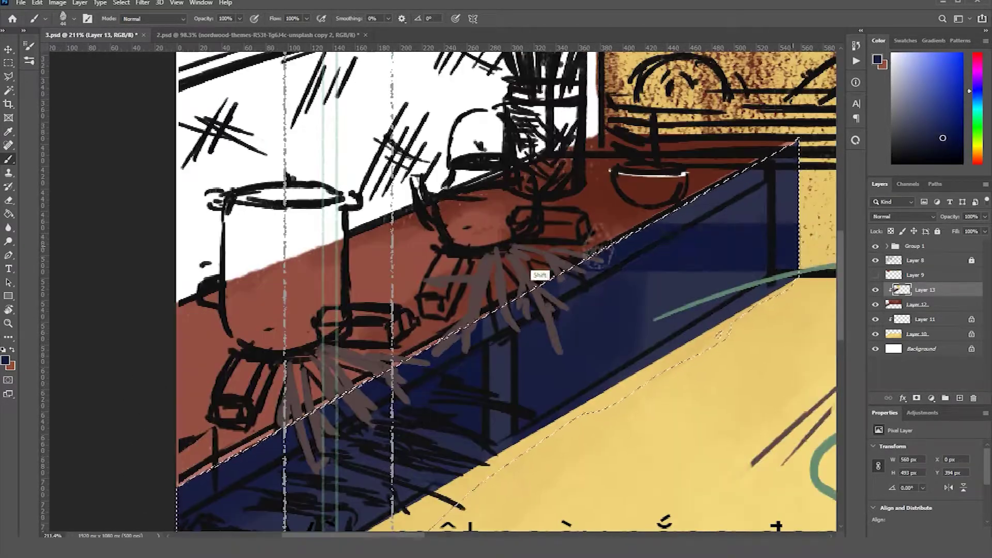
{"action": "scroll", "coordinate": [647, 279], "scroll_direction": "right", "scroll_amount": 2}
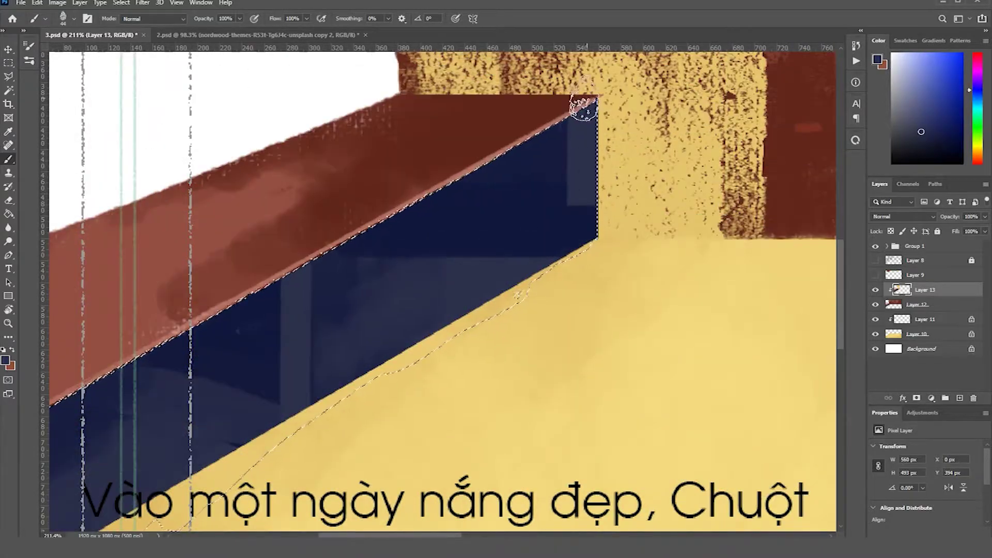
{"action": "scroll", "coordinate": [568, 202], "scroll_direction": "down", "scroll_amount": 3}
{"action": "scroll", "coordinate": [569, 201], "scroll_direction": "left", "scroll_amount": 5}
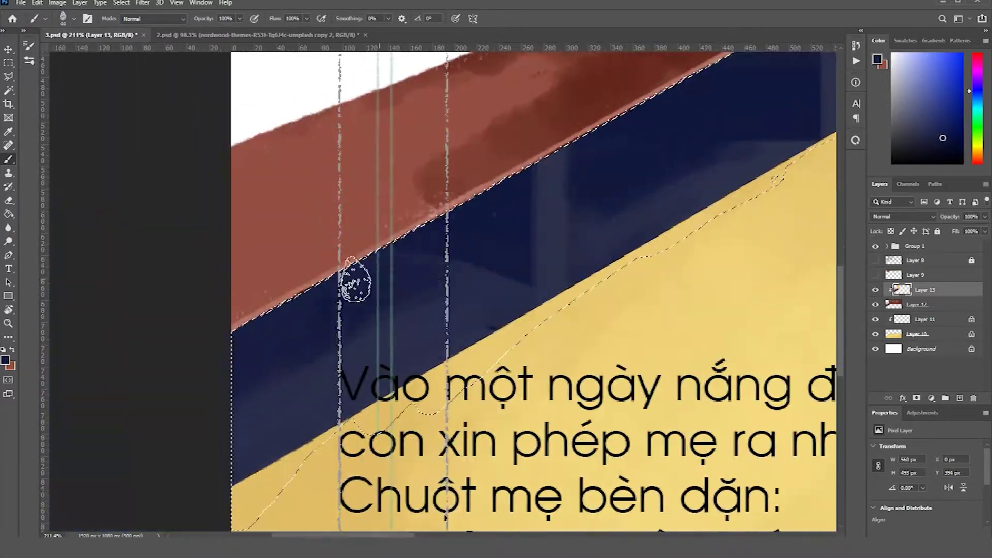
{"action": "left_click", "coordinate": [404, 349], "text": "alt"}
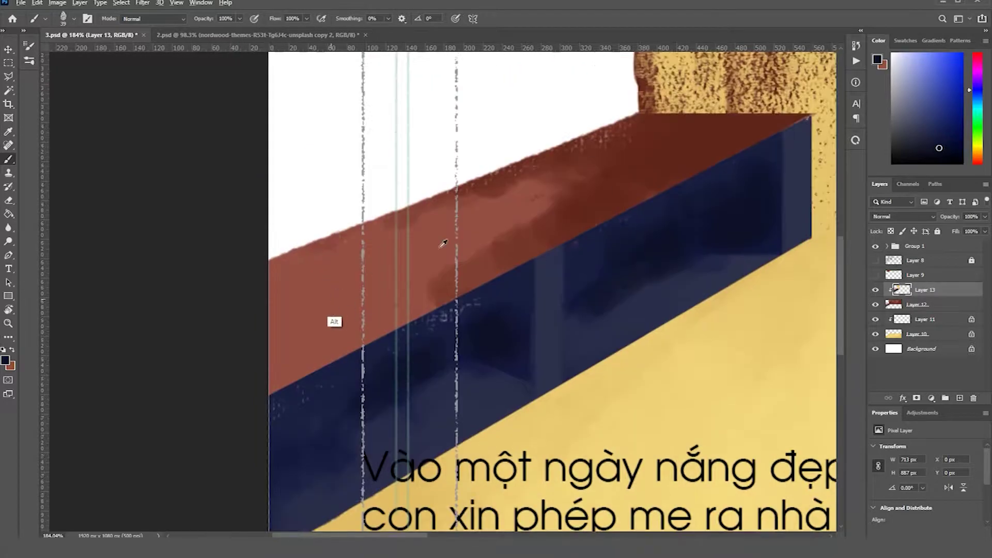
Run a straight pale red highlight along the countertop's front edge and roughen its surface with textured red strokes.
{"action": "right_click", "coordinate": [512, 253]}
{"action": "key", "text": "Escape"}
{"action": "left_click", "coordinate": [811, 116], "text": "shift"}
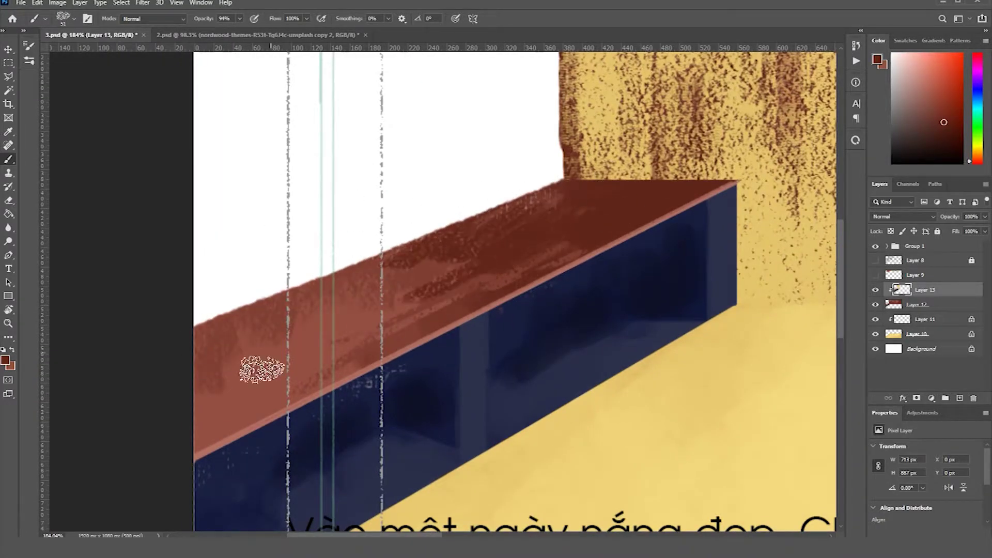
{"action": "right_click", "coordinate": [527, 182]}
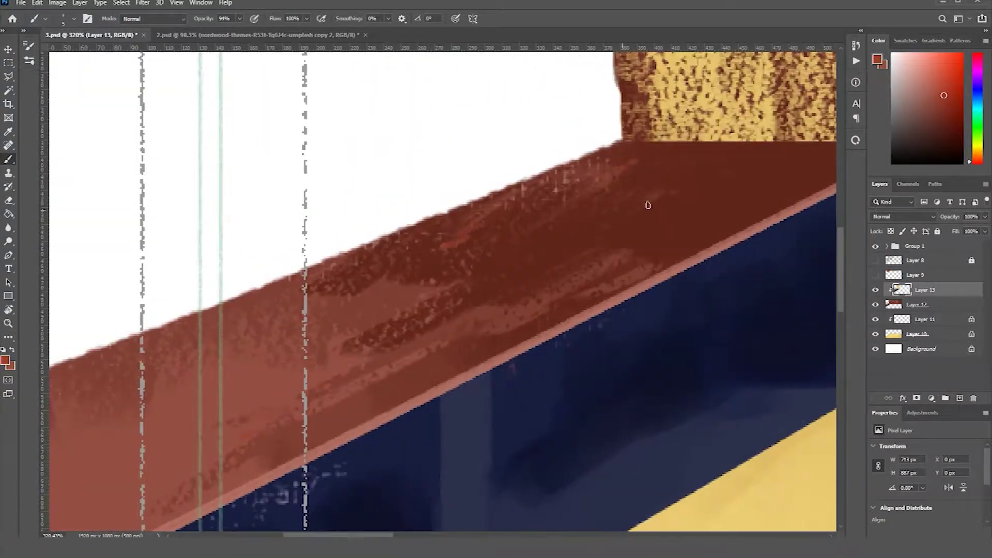
{"action": "scroll", "coordinate": [371, 264], "scroll_direction": "left", "scroll_amount": 6}
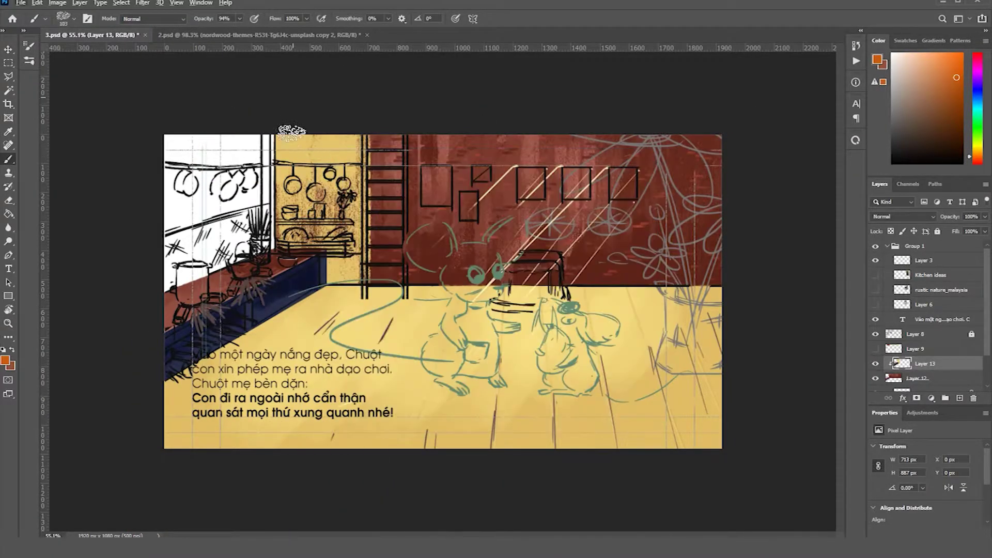
Shade the yellow cabinet wall with soft orange strokes, strongest at the upper corners and along the sides.
{"action": "scroll", "coordinate": [300, 106], "scroll_direction": "up", "scroll_amount": 6}
{"action": "right_click", "coordinate": [372, 184]}
{"action": "scroll", "coordinate": [356, 316], "scroll_direction": "down", "scroll_amount": 2}
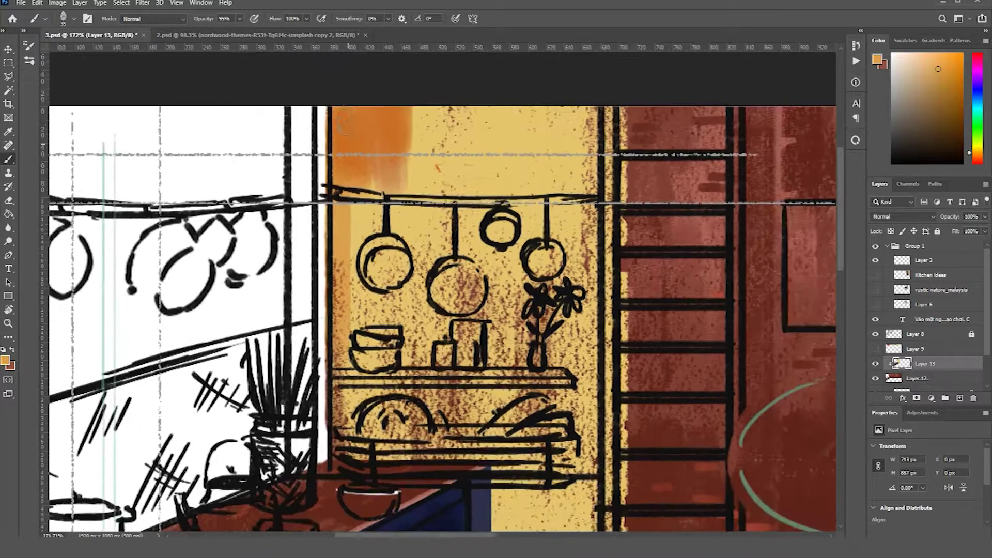
{"action": "scroll", "coordinate": [356, 315], "scroll_direction": "down", "scroll_amount": 3}
{"action": "scroll", "coordinate": [301, 160], "scroll_direction": "up", "scroll_amount": 4}
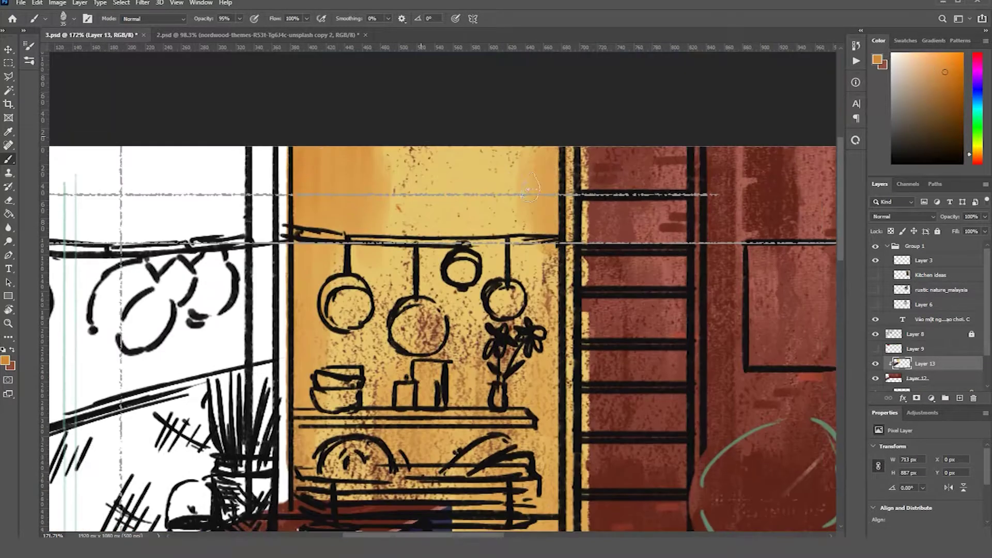
{"action": "left_click", "coordinate": [418, 189], "text": "alt"}
{"action": "scroll", "coordinate": [517, 267], "scroll_direction": "down", "scroll_amount": 4}
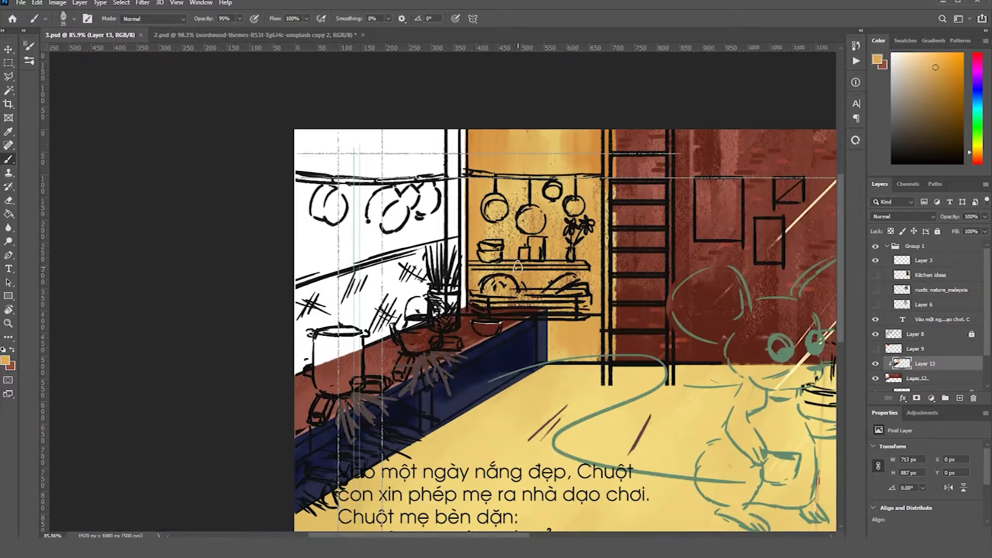
{"action": "scroll", "coordinate": [610, 122], "scroll_direction": "down", "scroll_amount": 2}
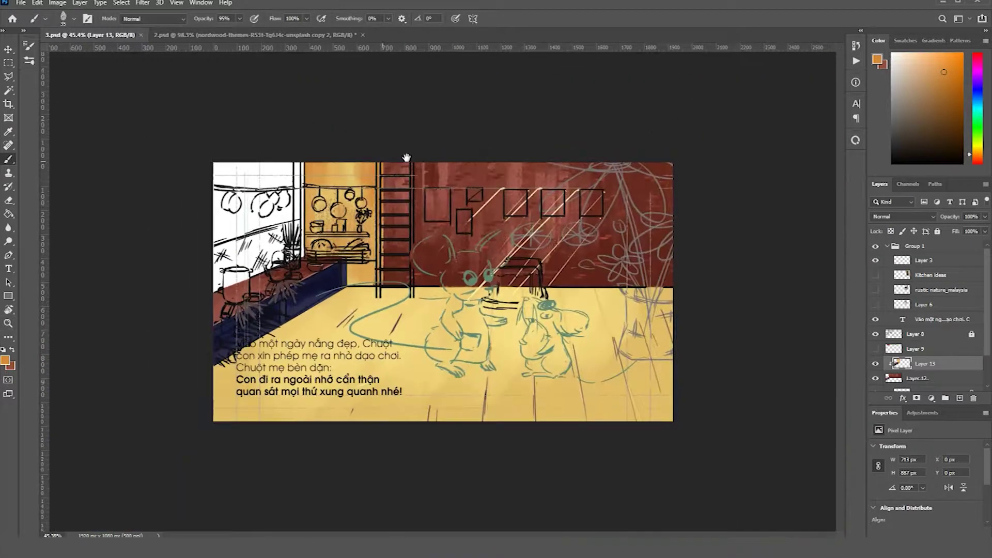
Add thin reddish-orange vertical streaks to the upper part of the cabinet wall with a small brush.
{"action": "scroll", "coordinate": [413, 157], "scroll_direction": "up", "scroll_amount": 5}
{"action": "right_click", "coordinate": [395, 171]}
{"action": "left_click", "coordinate": [346, 144]}
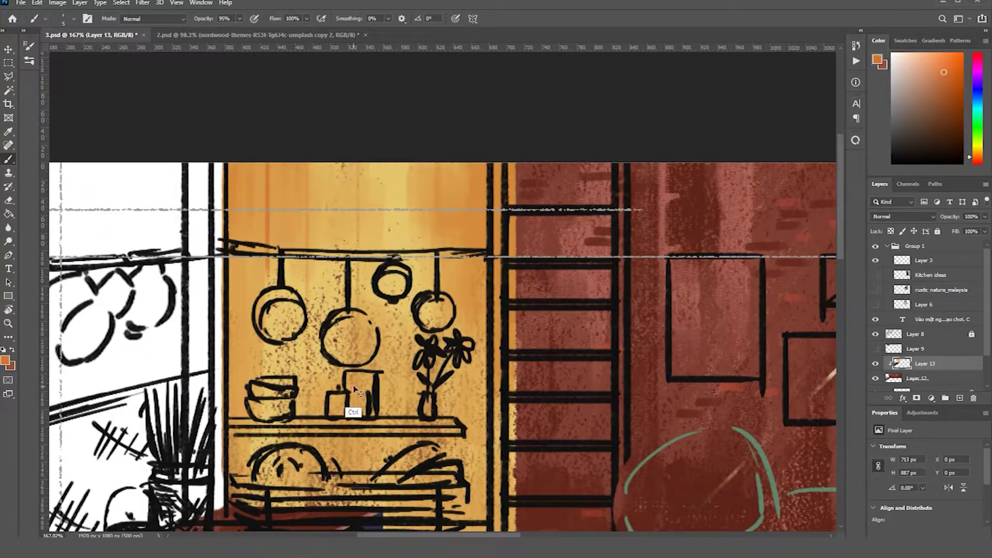
{"action": "scroll", "coordinate": [462, 291], "scroll_direction": "down", "scroll_amount": 2}
{"action": "scroll", "coordinate": [456, 344], "scroll_direction": "up", "scroll_amount": 2}
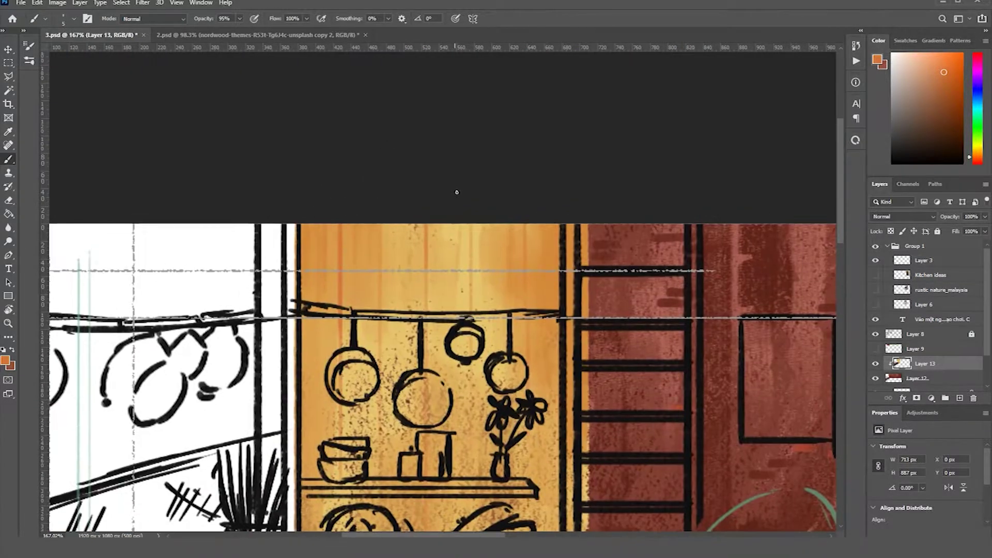
{"action": "scroll", "coordinate": [442, 289], "scroll_direction": "down", "scroll_amount": 3}
Hide the black kitchen sketch and paint a light red vertical post left of the cabinet wall on the red wall layer.
{"action": "left_click", "coordinate": [476, 333], "text": "alt"}
{"action": "key", "text": "alt+bracketleft"}
{"action": "scroll", "coordinate": [362, 207], "scroll_direction": "up", "scroll_amount": 4}
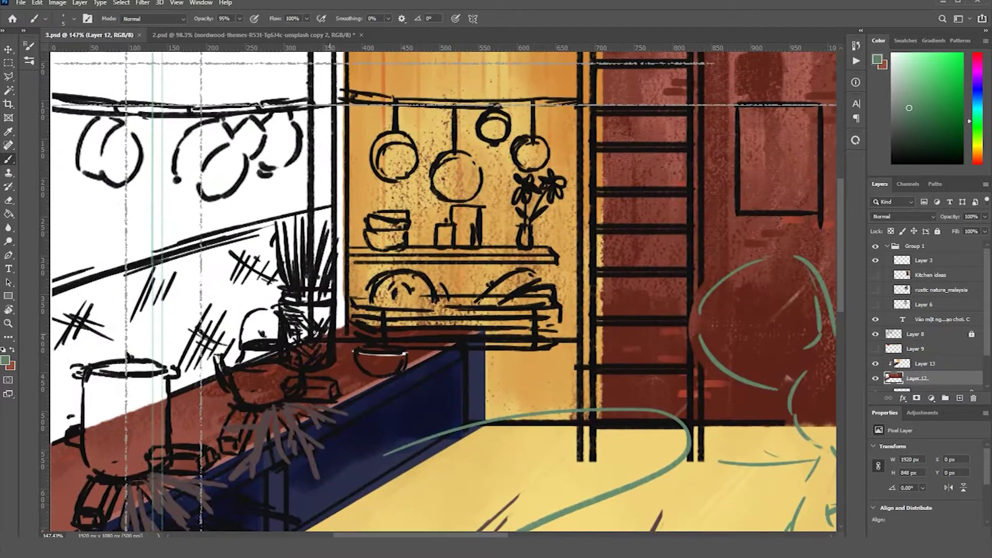
{"action": "scroll", "coordinate": [325, 207], "scroll_direction": "down", "scroll_amount": 3}
{"action": "scroll", "coordinate": [398, 133], "scroll_direction": "up", "scroll_amount": 3}
{"action": "left_click", "coordinate": [399, 133], "text": "alt"}
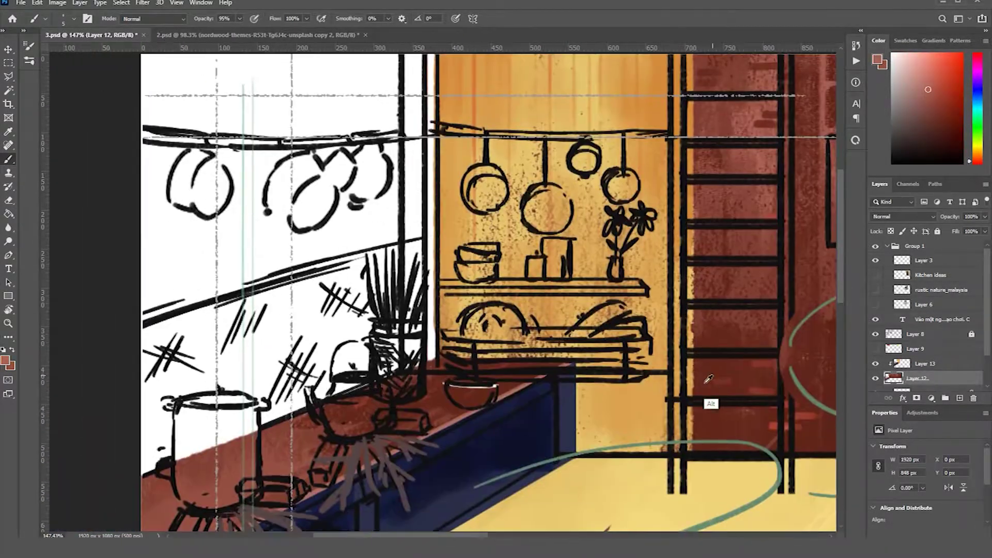
{"action": "scroll", "coordinate": [709, 394], "scroll_direction": "up", "scroll_amount": 4}
{"action": "left_click", "coordinate": [875, 335]}
{"action": "scroll", "coordinate": [485, 309], "scroll_direction": "down", "scroll_amount": 5}
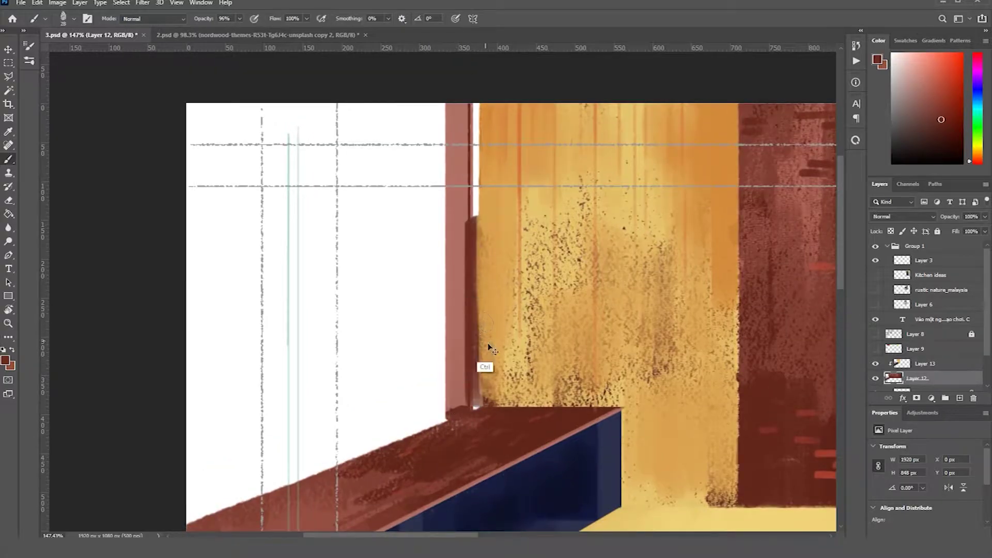
Paint the post's inner side dark red up to the page's upper edge, closing the white gap beside the cabinet wall.
{"action": "left_click", "coordinate": [484, 309], "text": "alt"}
{"action": "key", "text": "z"}
{"action": "scroll", "coordinate": [485, 309], "scroll_direction": "up", "scroll_amount": 3}
{"action": "left_click", "coordinate": [485, 309], "text": "alt"}
{"action": "scroll", "coordinate": [417, 355], "scroll_direction": "down", "scroll_amount": 3}
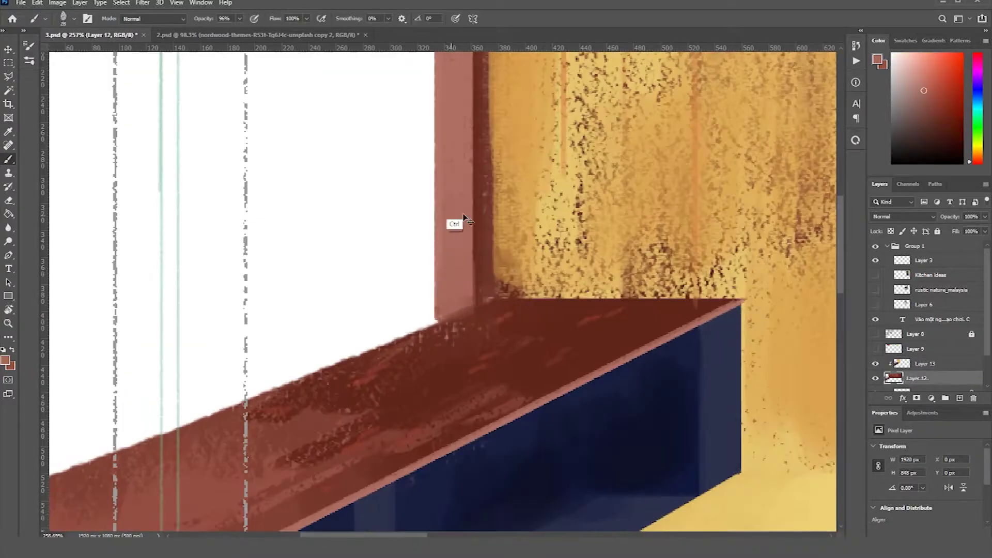
{"action": "scroll", "coordinate": [466, 310], "scroll_direction": "up", "scroll_amount": 5}
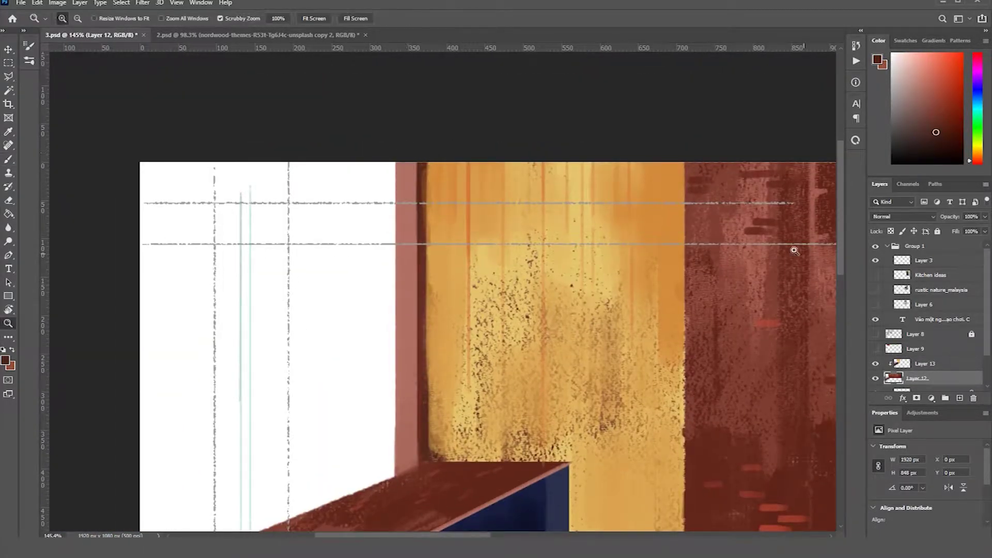
Paint pale yellow rays radiating from the centre of the gold disc on the brick wall.
{"action": "scroll", "coordinate": [760, 237], "scroll_direction": "down", "scroll_amount": 3}
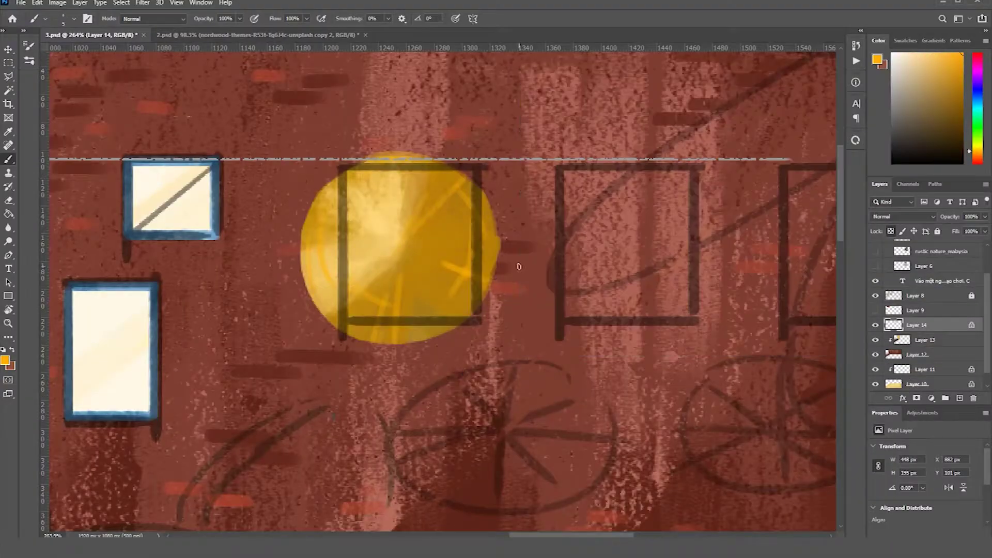
{"action": "scroll", "coordinate": [467, 320], "scroll_direction": "up", "scroll_amount": 3}
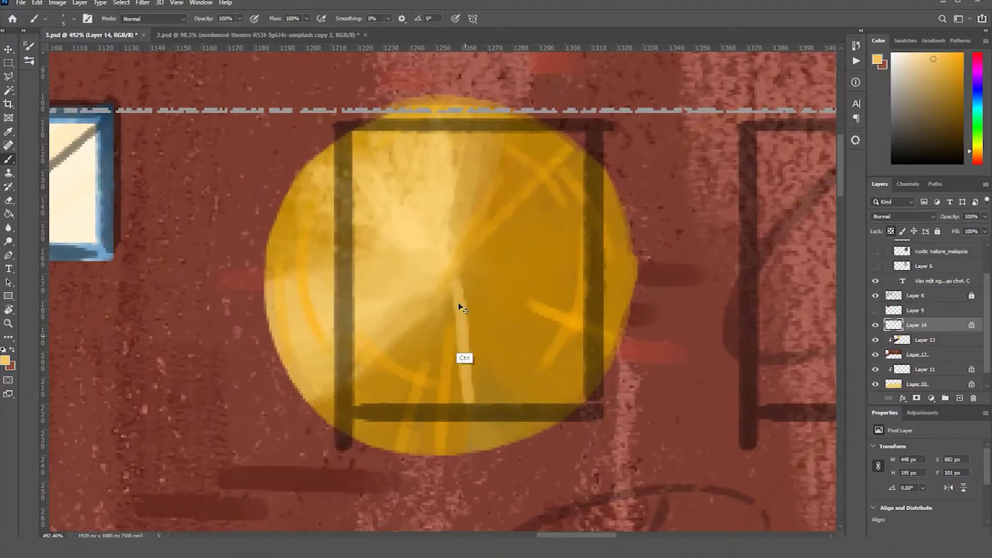
{"action": "scroll", "coordinate": [474, 272], "scroll_direction": "down", "scroll_amount": 5}
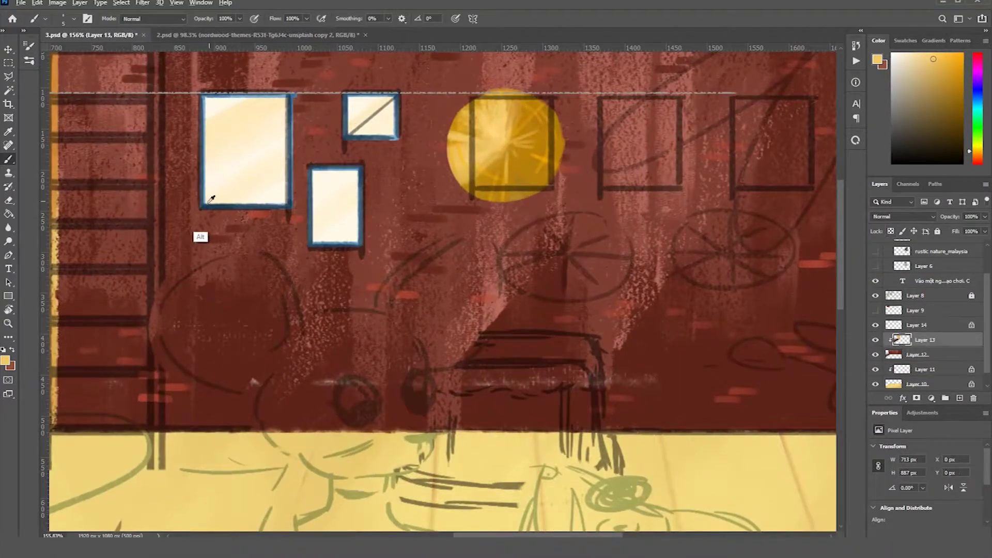
Switch to the clipped cabinet layer and paint dark red shadows on the wall around the blue picture frames.
{"action": "left_click", "coordinate": [274, 227], "text": "alt"}
{"action": "right_click", "coordinate": [277, 228]}
{"action": "left_click", "coordinate": [280, 178]}
{"action": "mouse_move", "coordinate": [228, 178]}
{"action": "left_mouse_down"}
{"action": "mouse_move", "coordinate": [437, 199]}
{"action": "mouse_move", "coordinate": [546, 186]}
{"action": "left_mouse_up"}
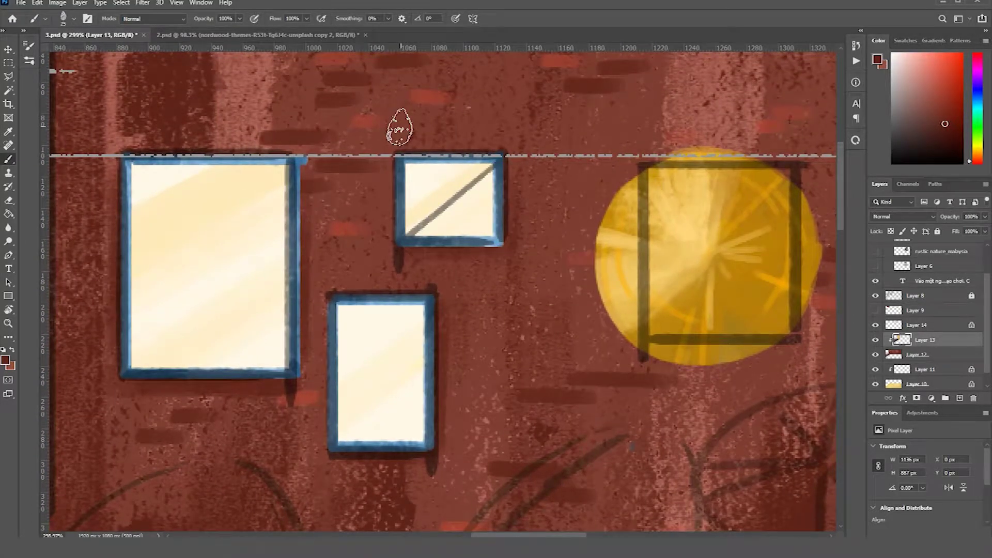
{"action": "scroll", "coordinate": [400, 127], "scroll_direction": "down", "scroll_amount": 6}
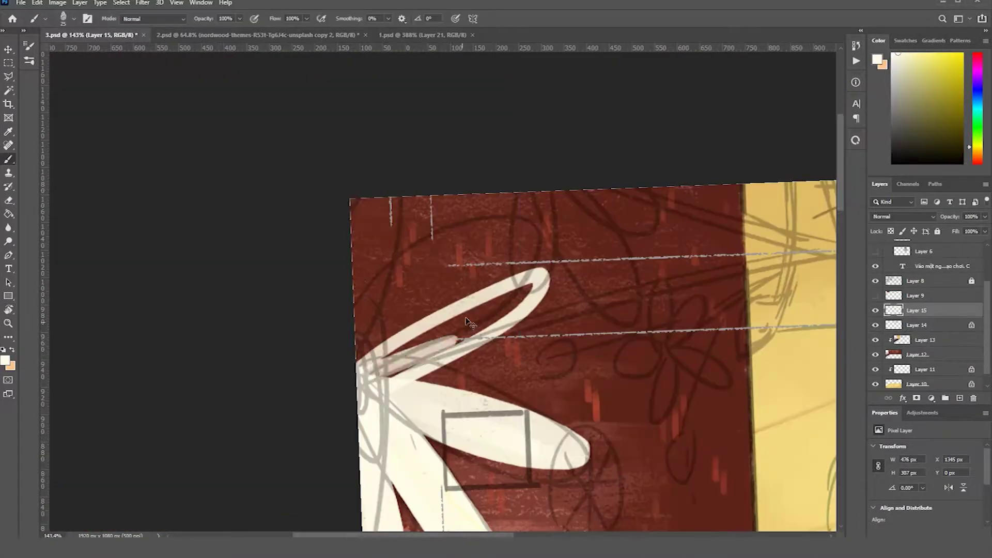
Paint white petals for the large corner flower and the small flower sketched below it on the red wall.
{"action": "mouse_move", "coordinate": [468, 322]}
{"action": "left_mouse_down"}
{"action": "mouse_move", "coordinate": [521, 314]}
{"action": "mouse_move", "coordinate": [399, 291]}
{"action": "mouse_move", "coordinate": [426, 289]}
{"action": "mouse_move", "coordinate": [380, 333]}
{"action": "mouse_move", "coordinate": [394, 175]}
{"action": "left_mouse_up"}
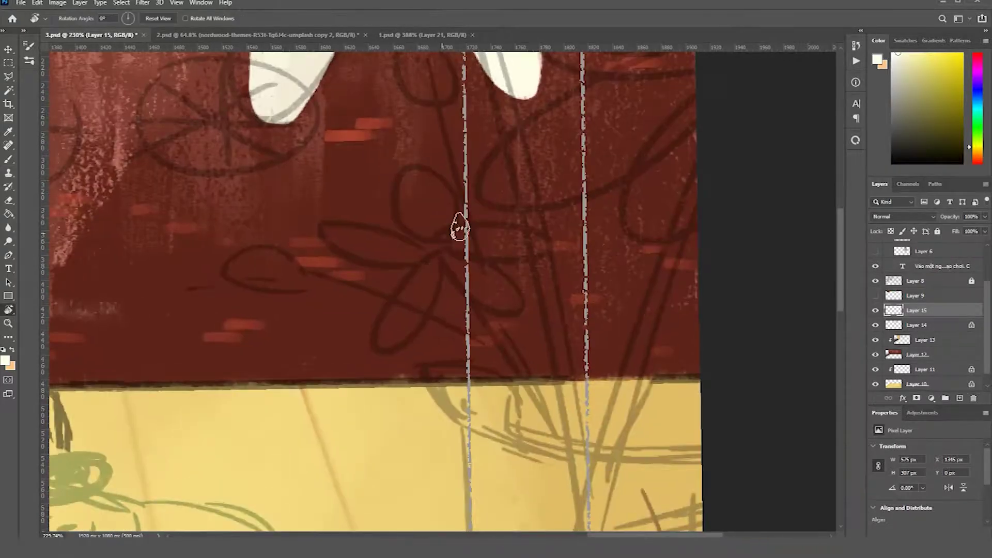
{"action": "mouse_move", "coordinate": [382, 336]}
{"action": "left_mouse_down"}
{"action": "mouse_move", "coordinate": [437, 240]}
{"action": "mouse_move", "coordinate": [429, 243]}
{"action": "mouse_move", "coordinate": [414, 173]}
{"action": "left_mouse_up"}
{"action": "left_click_drag", "start_coordinate": [403, 246], "coordinate": [321, 228]}
{"action": "mouse_move", "coordinate": [444, 258]}
{"action": "left_mouse_down"}
{"action": "mouse_move", "coordinate": [519, 300]}
{"action": "mouse_move", "coordinate": [375, 372]}
{"action": "left_mouse_up"}
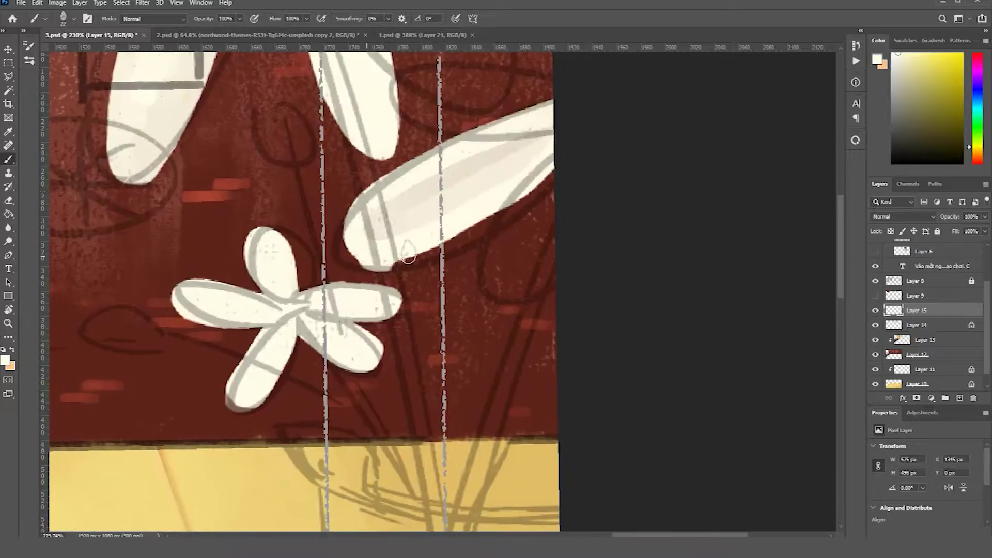
{"action": "left_click_drag", "start_coordinate": [315, 292], "coordinate": [334, 276]}
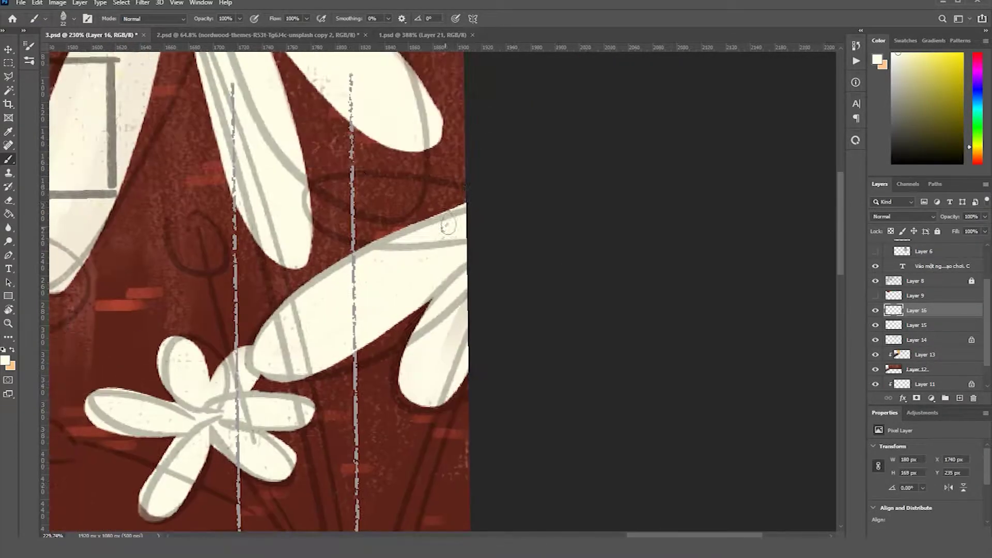
Take a dark green from 1.psd and draw the flower stems down into the sketched vase on a new layer.
{"action": "left_click", "coordinate": [422, 35]}
{"action": "key", "text": "ctrl+Tab"}
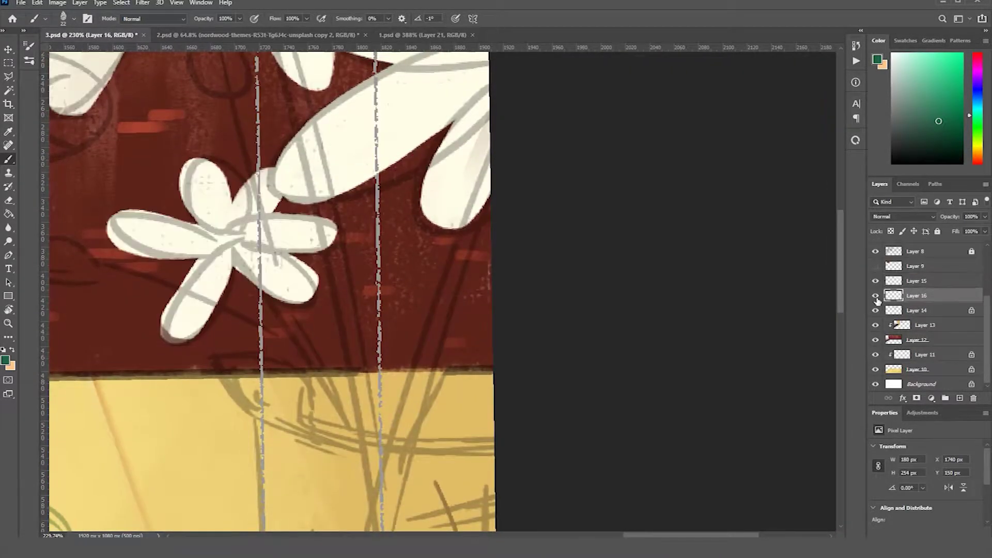
{"action": "key", "text": "ctrl+shift+n"}
{"action": "key", "text": "Return"}
{"action": "scroll", "coordinate": [427, 342], "scroll_direction": "down", "scroll_amount": 5}
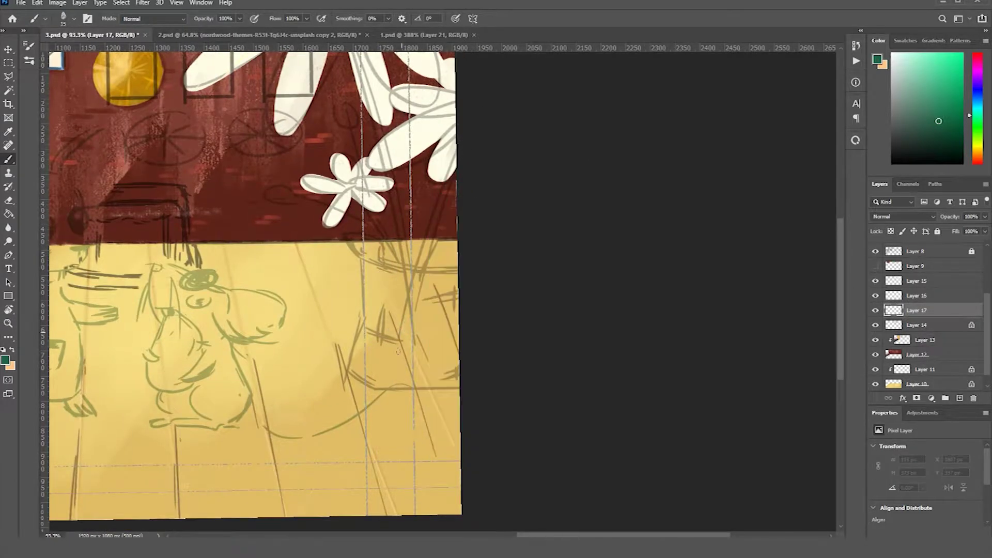
{"action": "left_click_drag", "start_coordinate": [401, 388], "coordinate": [427, 176]}
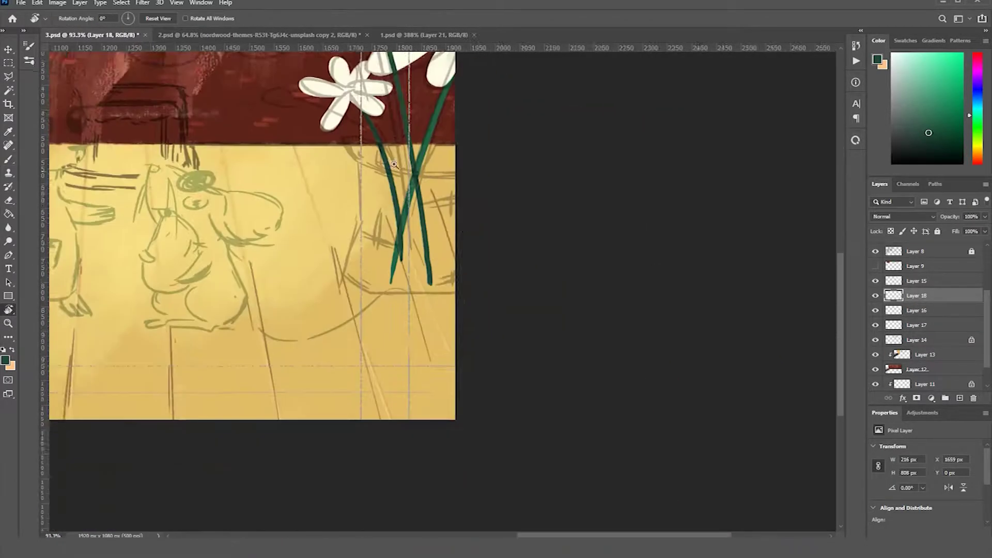
{"action": "scroll", "coordinate": [430, 329], "scroll_direction": "up", "scroll_amount": 3}
{"action": "scroll", "coordinate": [438, 342], "scroll_direction": "down", "scroll_amount": 3}
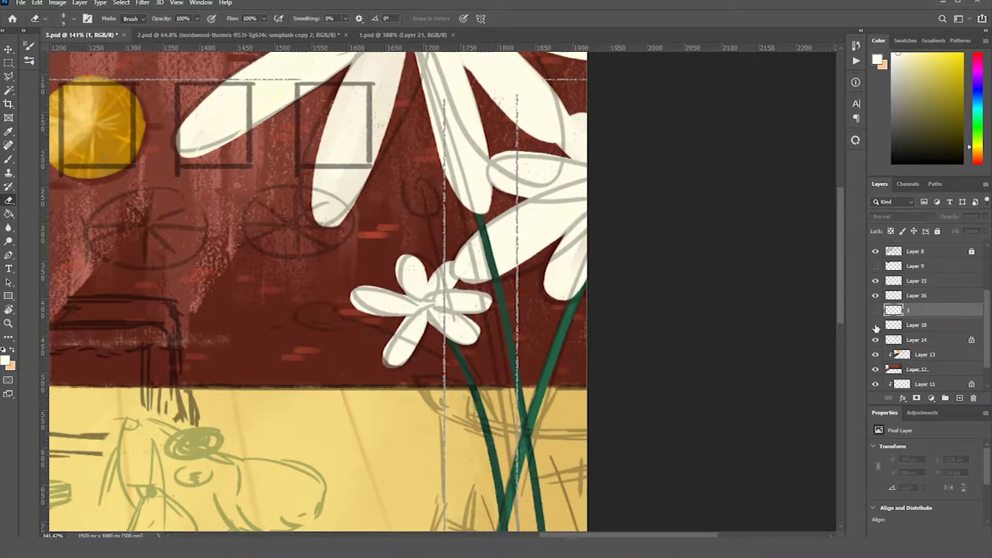
Rename the flower layers 1 to 4 and paint the white buds and petals with pale yellow shading.
{"action": "double_click", "coordinate": [914, 296]}
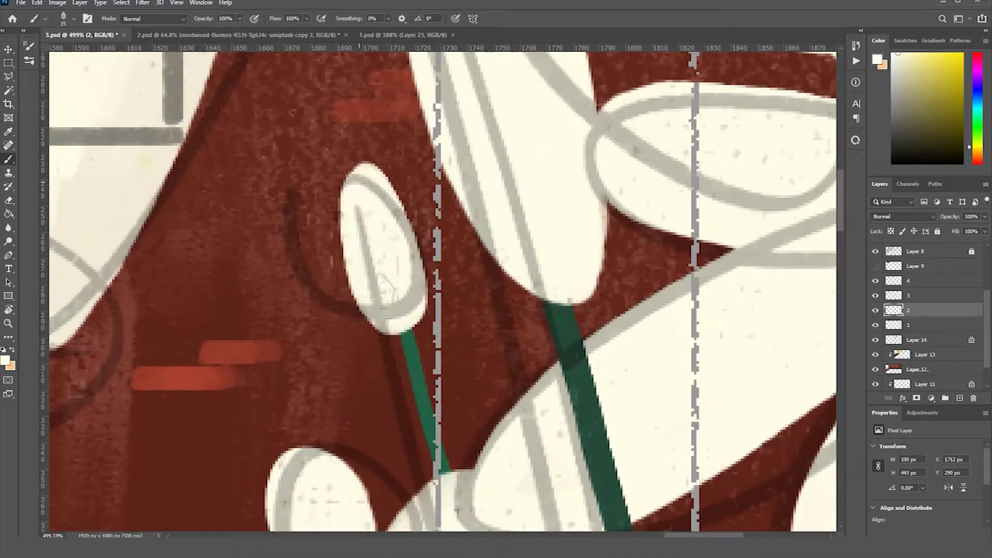
{"action": "left_click_drag", "start_coordinate": [356, 279], "coordinate": [419, 194]}
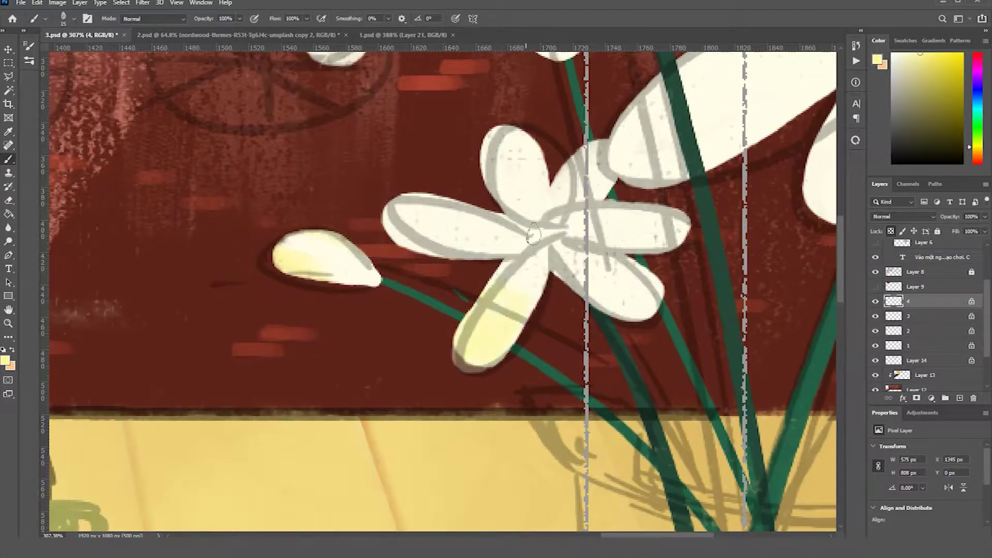
{"action": "key", "text": "bracketright"}
{"action": "key", "text": "bracketright"}
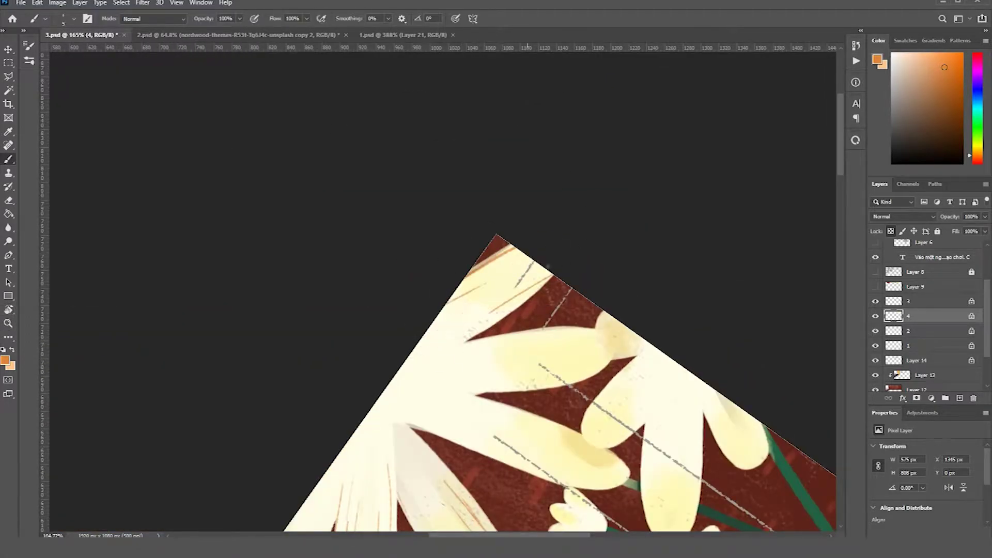
Draw thin orange veins along the large corner flower's petals and, on layer 3, along the middle flower's petals.
{"action": "mouse_move", "coordinate": [549, 266]}
{"action": "left_mouse_down"}
{"action": "mouse_move", "coordinate": [465, 266]}
{"action": "mouse_move", "coordinate": [462, 293]}
{"action": "left_mouse_up"}
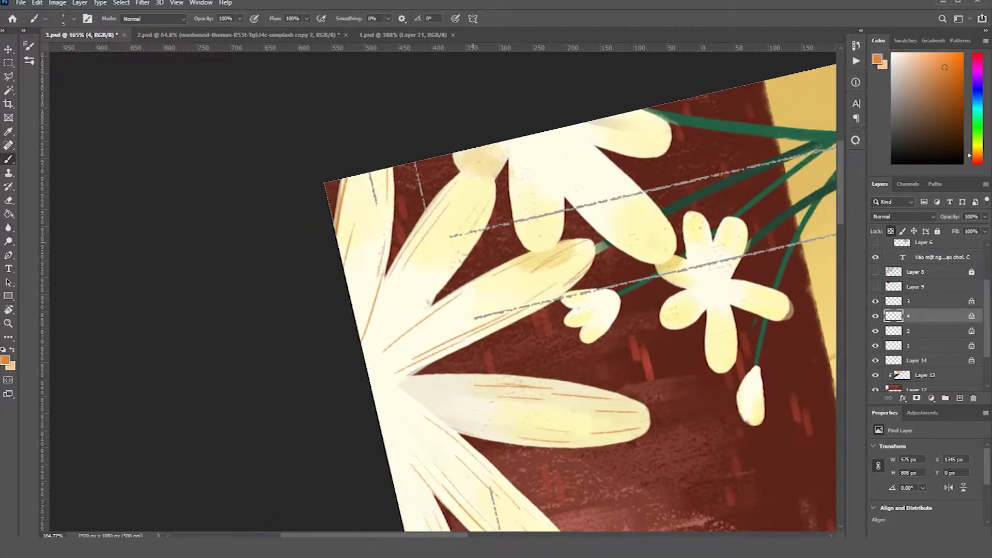
{"action": "scroll", "coordinate": [417, 345], "scroll_direction": "up", "scroll_amount": 2}
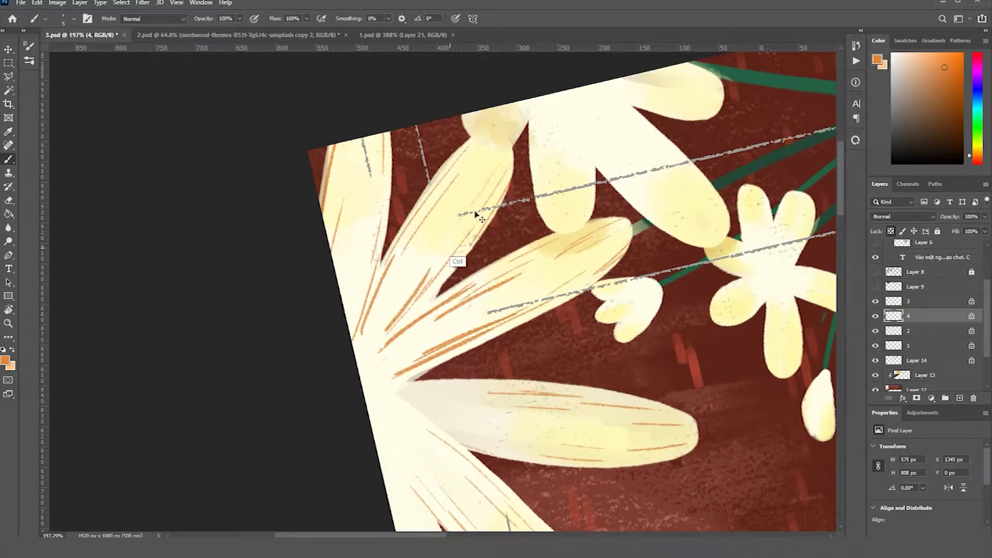
{"action": "left_click_drag", "start_coordinate": [355, 128], "coordinate": [476, 210]}
{"action": "left_click_drag", "start_coordinate": [693, 422], "coordinate": [450, 221]}
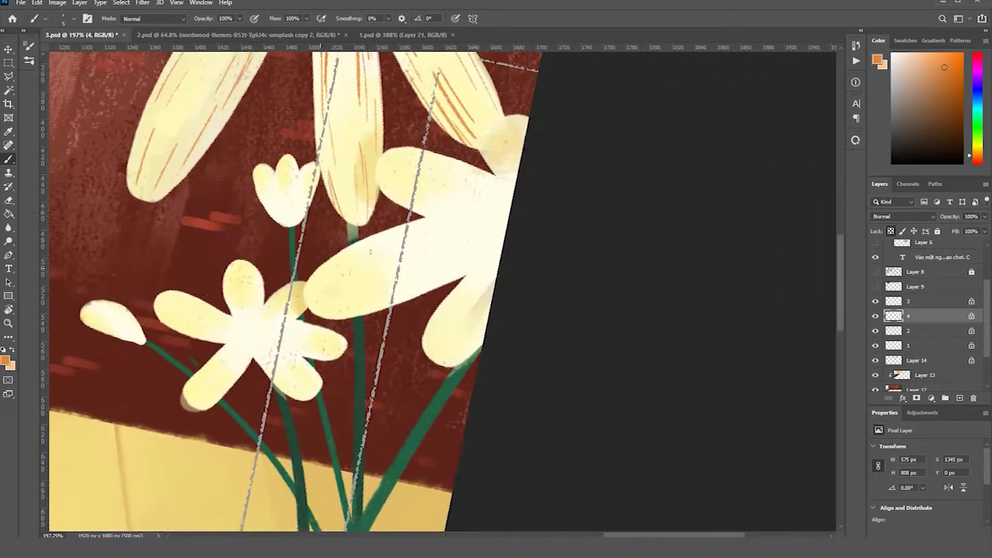
{"action": "left_click", "coordinate": [450, 221], "text": "ctrl"}
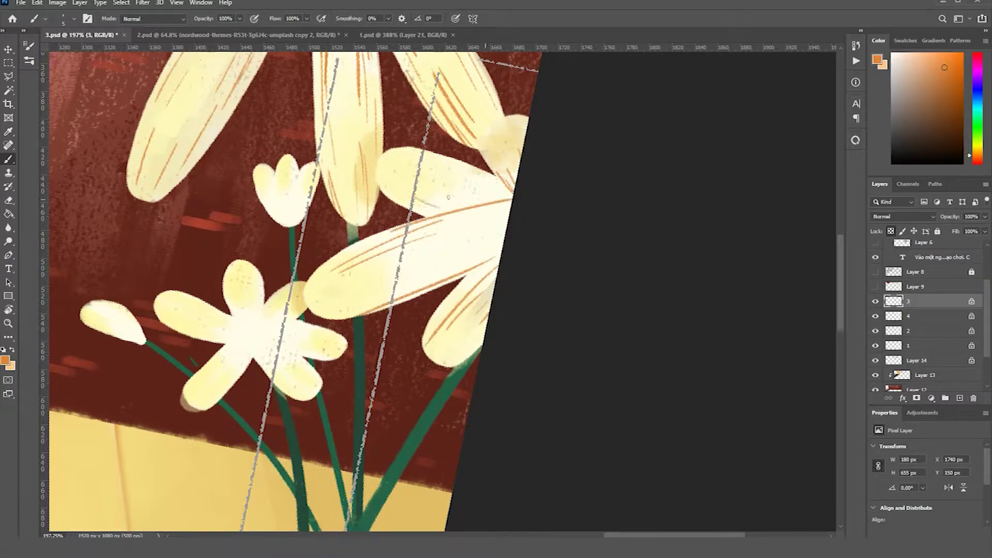
Switch to layer 4 and draw thin orange veins along the petals of the small flower.
{"action": "left_click", "coordinate": [394, 187], "text": "ctrl"}
{"action": "scroll", "coordinate": [394, 187], "scroll_direction": "up", "scroll_amount": 5}
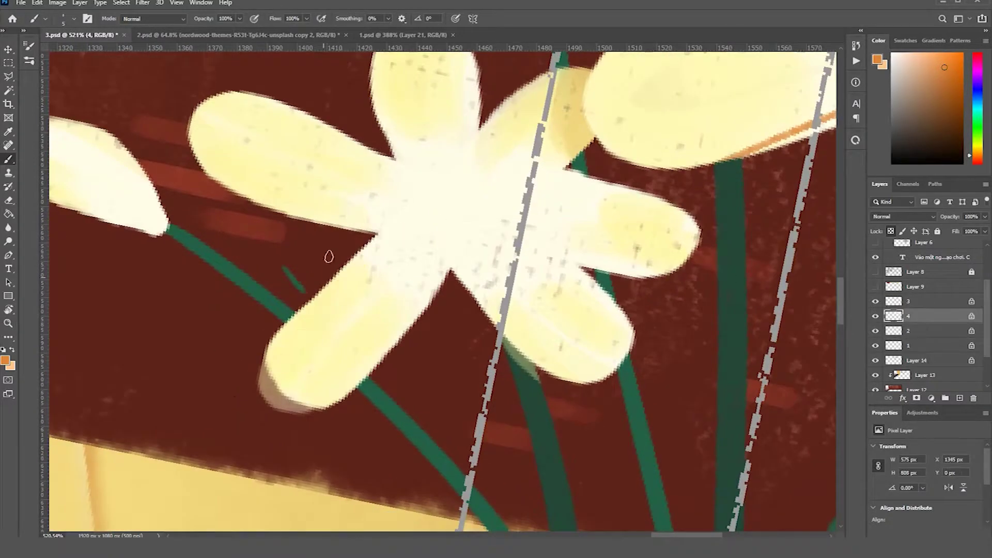
{"action": "left_click_drag", "start_coordinate": [274, 344], "coordinate": [428, 198]}
{"action": "left_click_drag", "start_coordinate": [271, 110], "coordinate": [496, 132]}
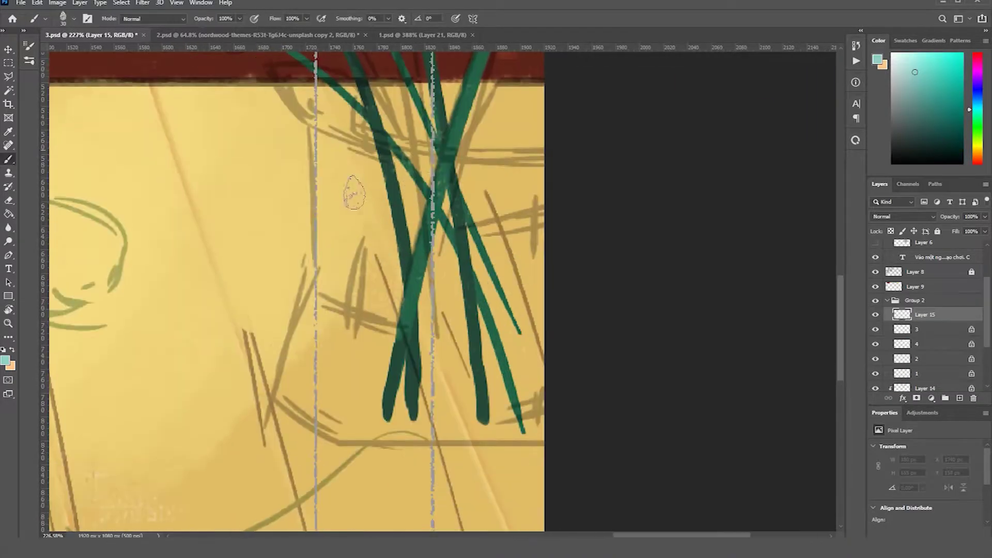
Paint pale cyan highlights and the rim and base outline of the glass vase on Layer 15.
{"action": "mouse_move", "coordinate": [467, 206]}
{"action": "left_mouse_down"}
{"action": "mouse_move", "coordinate": [339, 210]}
{"action": "mouse_move", "coordinate": [347, 326]}
{"action": "left_mouse_up"}
{"action": "right_click", "coordinate": [424, 233]}
{"action": "double_click", "coordinate": [587, 443]}
{"action": "scroll", "coordinate": [420, 343], "scroll_direction": "up", "scroll_amount": 3}
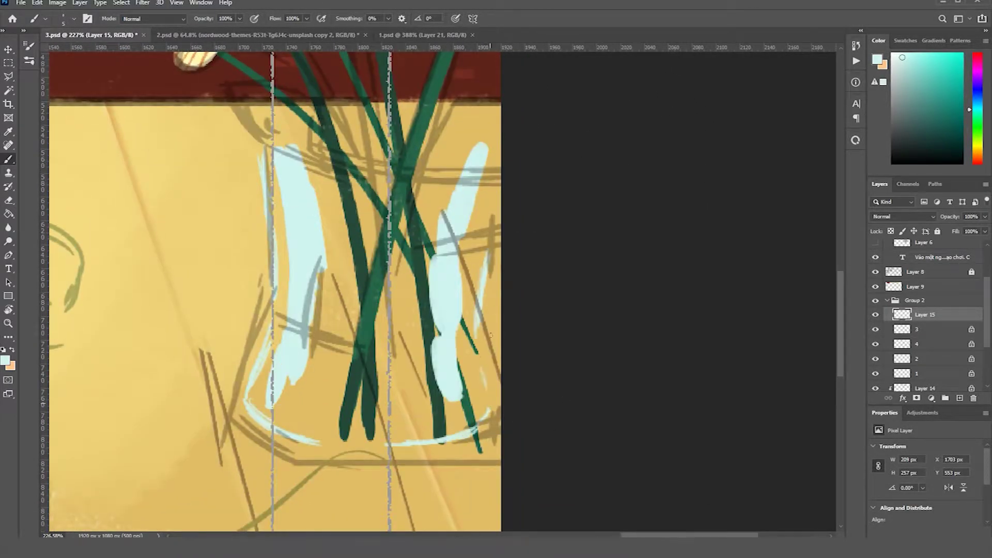
{"action": "scroll", "coordinate": [482, 355], "scroll_direction": "up", "scroll_amount": 2}
{"action": "scroll", "coordinate": [319, 260], "scroll_direction": "down", "scroll_amount": 4}
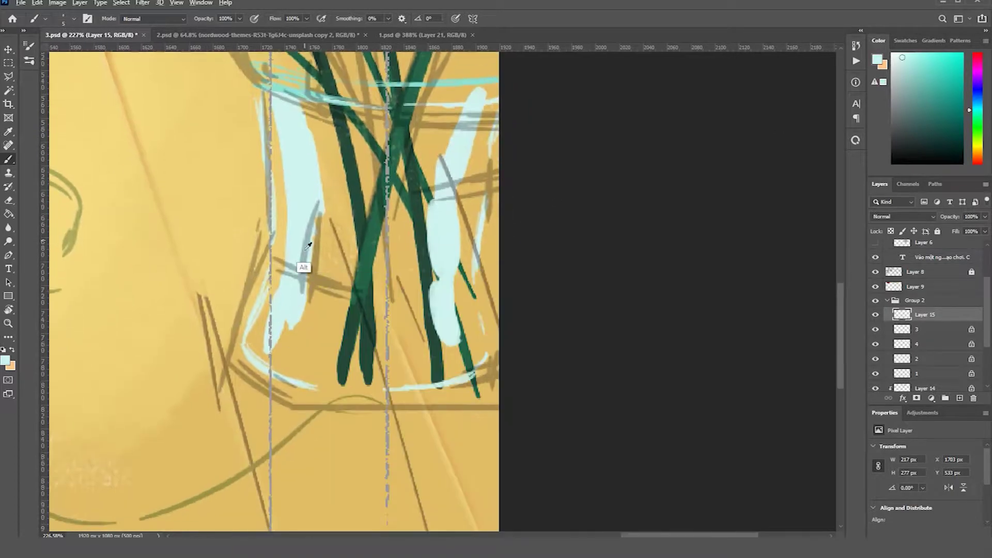
Shade the inside of the vase with soft green and teal vertical strokes between the pale highlights.
{"action": "mouse_move", "coordinate": [257, 339]}
{"action": "left_mouse_down"}
{"action": "mouse_move", "coordinate": [287, 330]}
{"action": "mouse_move", "coordinate": [362, 145]}
{"action": "left_mouse_up"}
{"action": "left_click", "coordinate": [311, 181], "text": "alt"}
{"action": "mouse_move", "coordinate": [311, 181]}
{"action": "left_mouse_down"}
{"action": "mouse_move", "coordinate": [424, 155]}
{"action": "mouse_move", "coordinate": [403, 330]}
{"action": "left_mouse_up"}
{"action": "key", "text": "z"}
{"action": "mouse_move", "coordinate": [543, 239]}
{"action": "left_mouse_down"}
{"action": "mouse_move", "coordinate": [515, 239]}
{"action": "mouse_move", "coordinate": [548, 239]}
{"action": "left_mouse_up"}
{"action": "key", "text": "b"}
{"action": "left_click_drag", "start_coordinate": [449, 257], "coordinate": [404, 310]}
{"action": "left_click_drag", "start_coordinate": [543, 218], "coordinate": [361, 336]}
{"action": "left_click_drag", "start_coordinate": [465, 259], "coordinate": [374, 235]}
Draw straight black guide lines framing the vase, with a vertical centre line through it.
{"action": "key", "text": "d"}
{"action": "left_click", "coordinate": [192, 104]}
{"action": "left_click", "coordinate": [480, 103], "text": "shift"}
{"action": "left_click", "coordinate": [190, 93], "text": "shift"}
{"action": "left_click", "coordinate": [191, 411], "text": "shift"}
{"action": "left_click", "coordinate": [479, 458], "text": "shift"}
{"action": "left_click_drag", "start_coordinate": [258, 321], "coordinate": [78, 321]}
{"action": "left_click", "coordinate": [485, 72]}
{"action": "left_click", "coordinate": [484, 449], "text": "shift"}
{"action": "left_click", "coordinate": [327, 72]}
{"action": "left_click", "coordinate": [327, 405], "text": "shift"}
Sketch the vase's curved base in black with a horizontal guide line across it, and show the Layer 8 sketch.
{"action": "scroll", "coordinate": [314, 310], "scroll_direction": "up", "scroll_amount": 2}
{"action": "scroll", "coordinate": [314, 310], "scroll_direction": "down", "scroll_amount": 5}
{"action": "left_click_drag", "start_coordinate": [222, 258], "coordinate": [310, 287]}
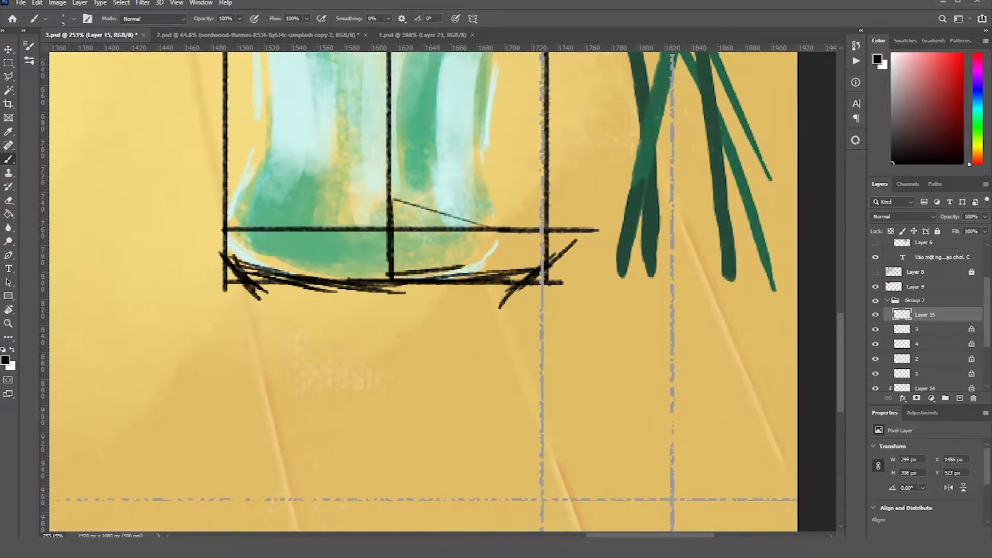
{"action": "scroll", "coordinate": [314, 310], "scroll_direction": "up", "scroll_amount": 4}
{"action": "left_click", "coordinate": [173, 271]}
{"action": "left_click", "coordinate": [560, 272], "text": "shift"}
{"action": "key", "text": "ctrl+0"}
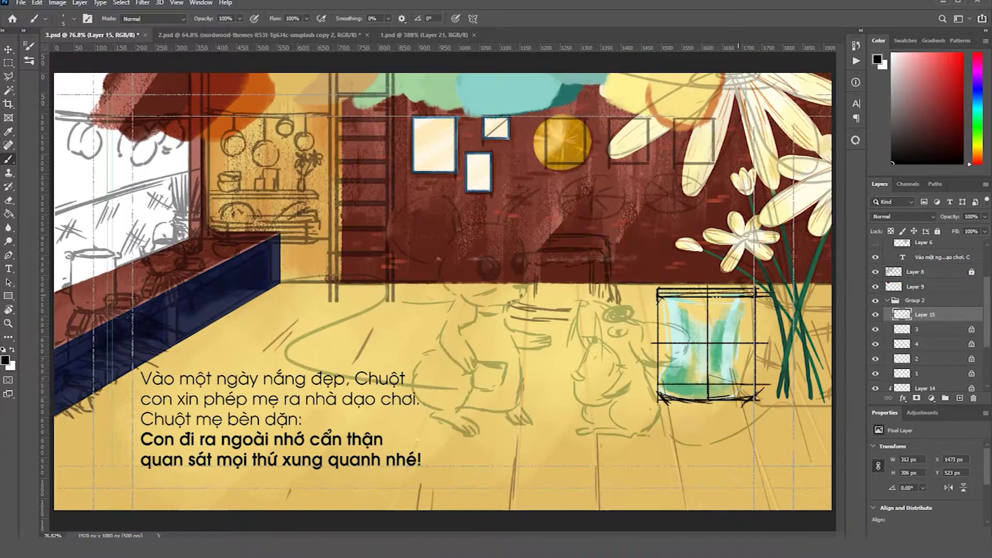
{"action": "left_click", "coordinate": [875, 272]}
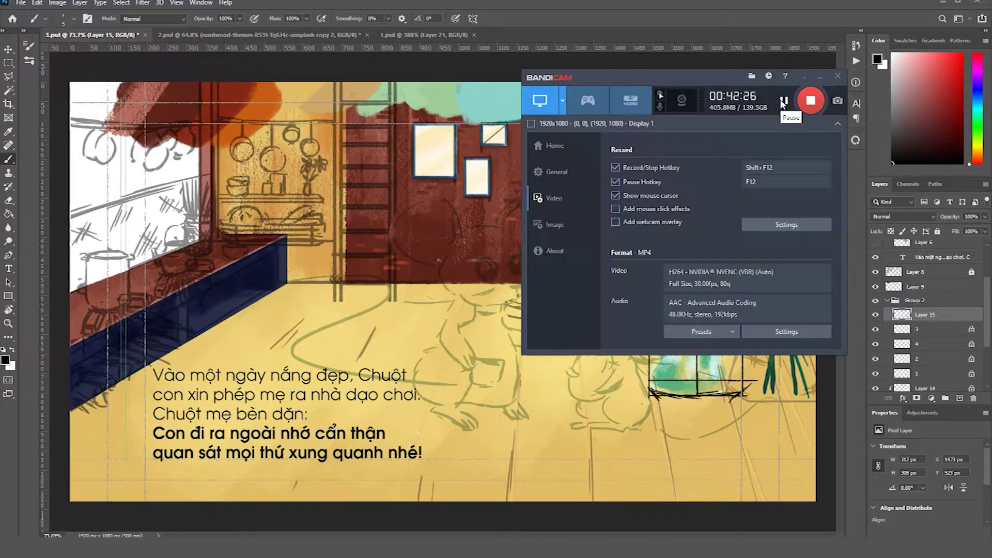
Hide Layer 13 copy, Layer 14 copy and Group 3, and extend the counter's brown top and navy front to the ladder on Layer 12 copy.
{"action": "left_click", "coordinate": [934, 388]}
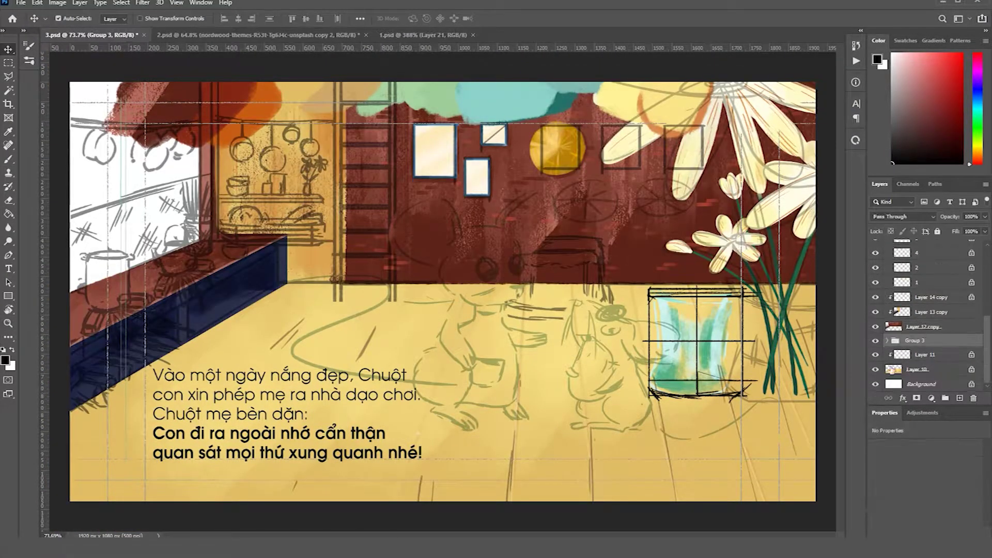
{"action": "scroll", "coordinate": [313, 189], "scroll_direction": "up", "scroll_amount": 2}
{"action": "scroll", "coordinate": [314, 189], "scroll_direction": "down", "scroll_amount": 4}
{"action": "key", "text": "b"}
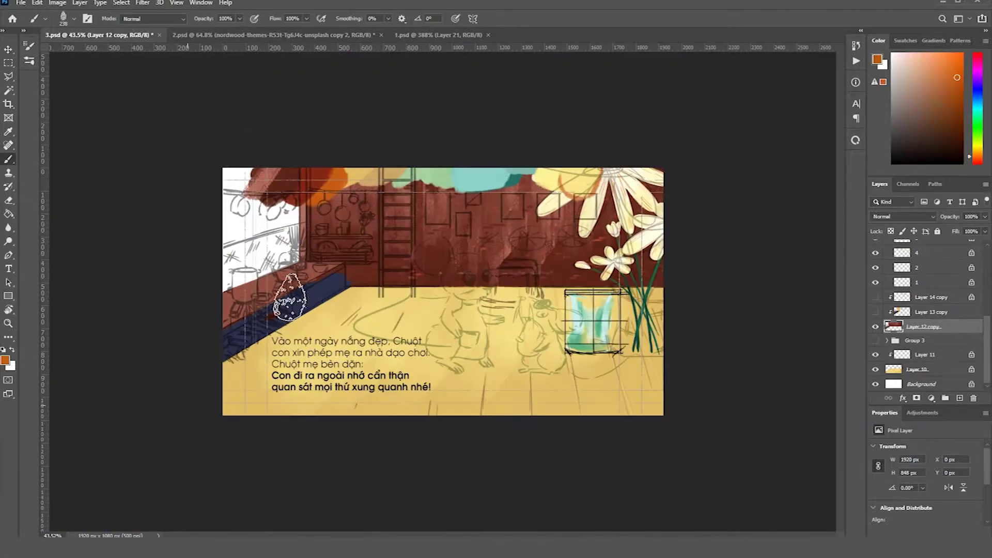
{"action": "left_click", "coordinate": [317, 271], "text": "alt"}
{"action": "left_click_drag", "start_coordinate": [317, 271], "coordinate": [269, 295]}
Add a clipped layer above Layer 12 copy and paint the wall around the ladder light orange.
{"action": "left_click", "coordinate": [305, 269], "text": "alt"}
{"action": "key", "text": "ctrl+shift+alt+n"}
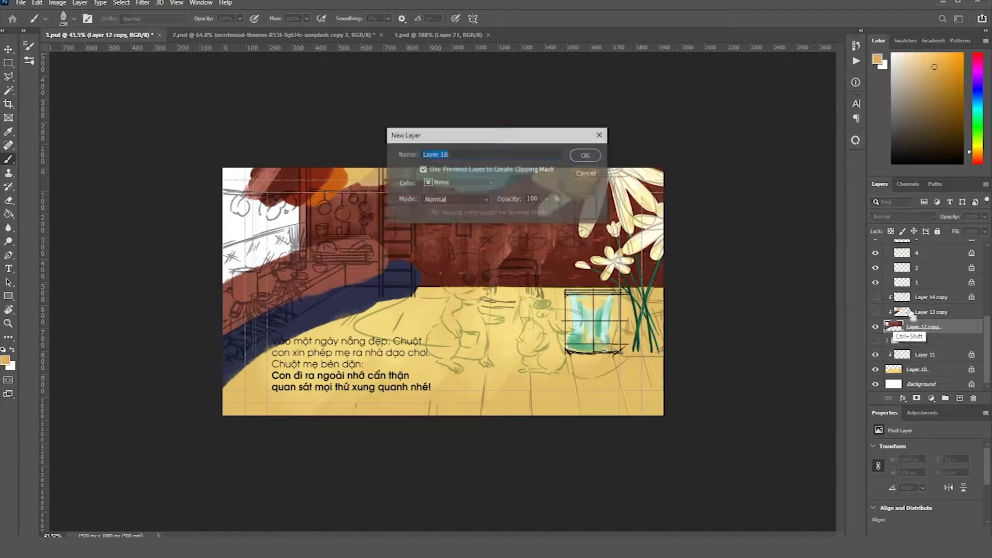
{"action": "left_click_drag", "start_coordinate": [403, 243], "coordinate": [417, 165]}
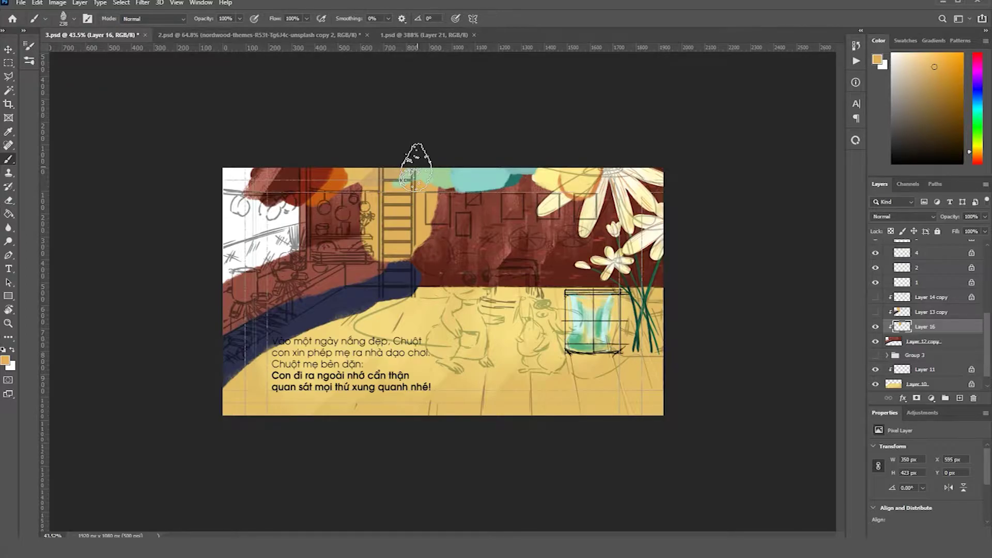
Cover the light patches along the red-brown wall's upper edge on Layer 12 copy, using a textured brush with Shape Dynamics.
{"action": "scroll", "coordinate": [417, 166], "scroll_direction": "up", "scroll_amount": 5}
{"action": "left_click", "coordinate": [523, 215], "text": "alt"}
{"action": "key", "text": "F5"}
{"action": "left_click", "coordinate": [75, 87]}
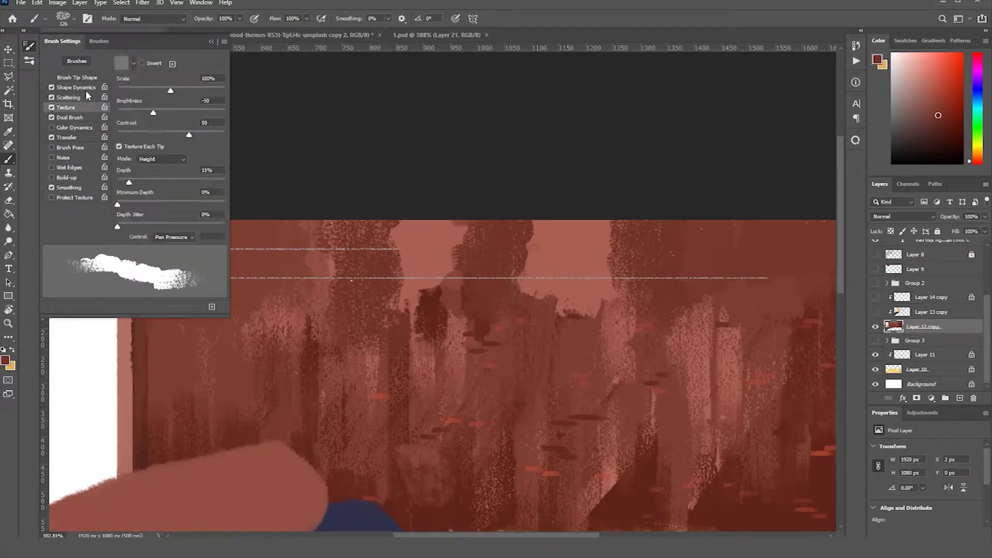
{"action": "left_click", "coordinate": [75, 147]}
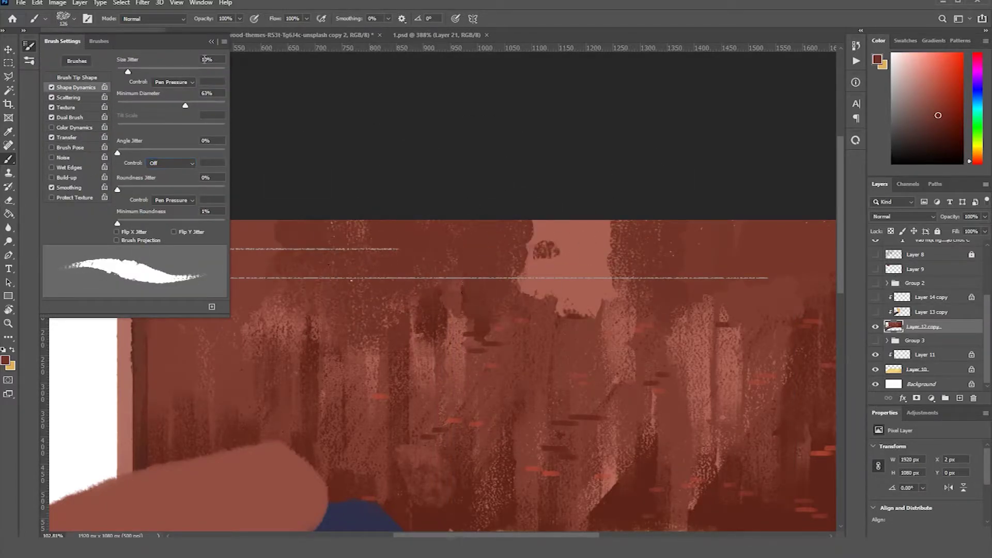
{"action": "key", "text": "F5"}
{"action": "scroll", "coordinate": [420, 310], "scroll_direction": "down", "scroll_amount": 5}
{"action": "scroll", "coordinate": [488, 266], "scroll_direction": "left", "scroll_amount": 5}
{"action": "mouse_move", "coordinate": [336, 533]}
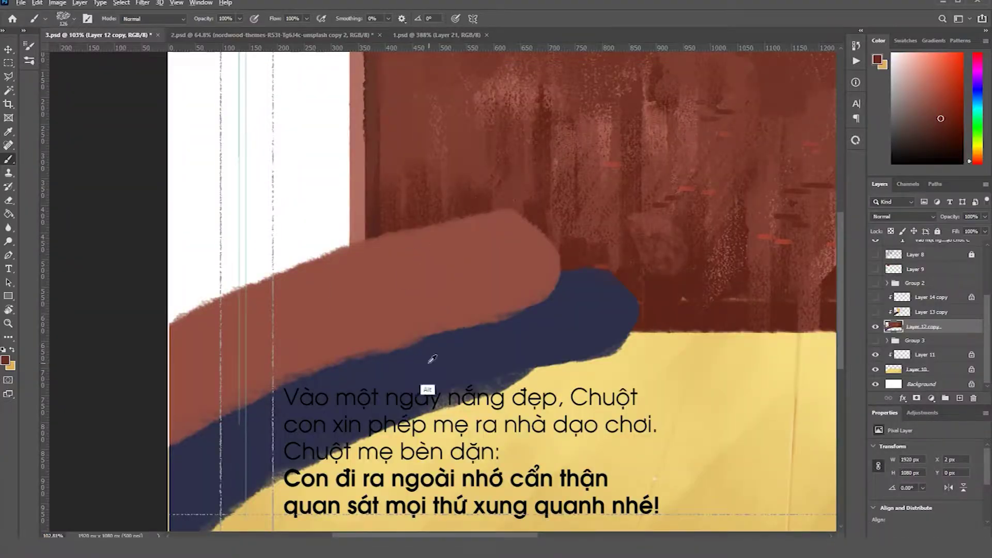
Extend the counter's navy front down to the lower corner of the page and show the Layer 8 sketch.
{"action": "left_click", "coordinate": [428, 354], "text": "alt"}
{"action": "scroll", "coordinate": [362, 342], "scroll_direction": "down", "scroll_amount": 5}
{"action": "scroll", "coordinate": [310, 331], "scroll_direction": "right", "scroll_amount": 2}
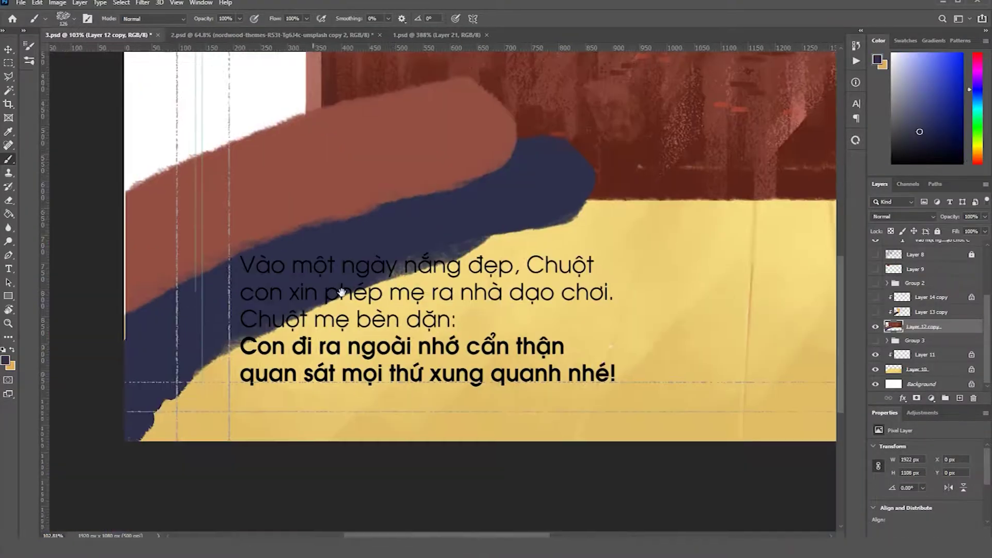
{"action": "scroll", "coordinate": [308, 277], "scroll_direction": "down", "scroll_amount": 4}
{"action": "left_click", "coordinate": [876, 254]}
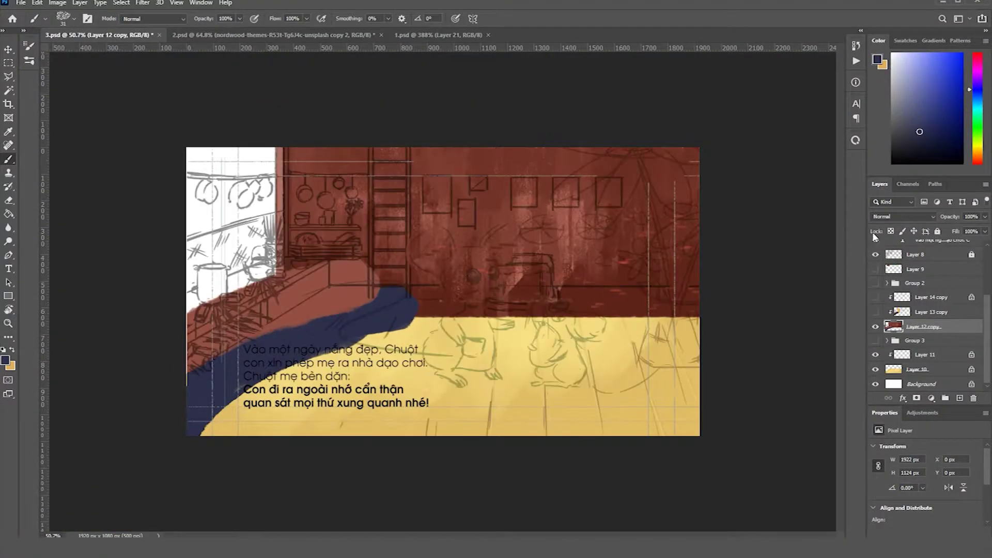
Erase the lower part of the navy counter front along a curve above the story text.
{"action": "key", "text": "e"}
{"action": "scroll", "coordinate": [925, 310], "scroll_direction": "up", "scroll_amount": 1}
{"action": "scroll", "coordinate": [222, 400], "scroll_direction": "up", "scroll_amount": 5}
{"action": "left_click_drag", "start_coordinate": [165, 476], "coordinate": [279, 375]}
{"action": "key", "text": "0"}
{"action": "mouse_move", "coordinate": [195, 426]}
{"action": "left_mouse_down"}
{"action": "mouse_move", "coordinate": [212, 404]}
{"action": "mouse_move", "coordinate": [672, 217]}
{"action": "left_mouse_up"}
{"action": "scroll", "coordinate": [494, 357], "scroll_direction": "up", "scroll_amount": 3}
{"action": "scroll", "coordinate": [494, 356], "scroll_direction": "right", "scroll_amount": 3}
{"action": "scroll", "coordinate": [494, 357], "scroll_direction": "down", "scroll_amount": 3}
{"action": "scroll", "coordinate": [493, 356], "scroll_direction": "left", "scroll_amount": 3}
Repaint the counter front in navy with a 60 px brush, giving it a wide band with a curved floor edge.
{"action": "key", "text": "b"}
{"action": "right_click", "coordinate": [414, 310]}
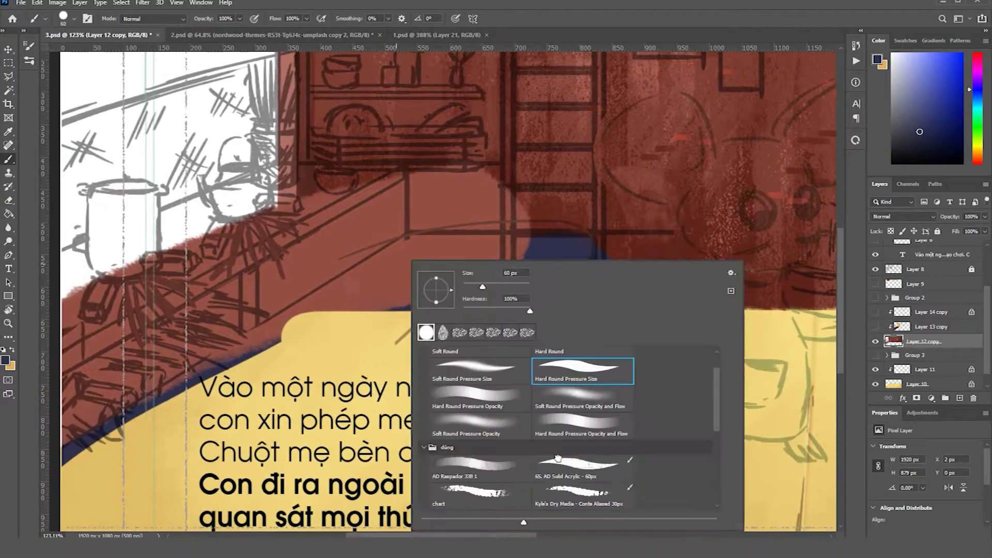
{"action": "key", "text": "Return"}
{"action": "mouse_move", "coordinate": [155, 408]}
{"action": "left_mouse_down"}
{"action": "mouse_move", "coordinate": [184, 350]}
{"action": "mouse_move", "coordinate": [426, 248]}
{"action": "mouse_move", "coordinate": [106, 401]}
{"action": "left_mouse_up"}
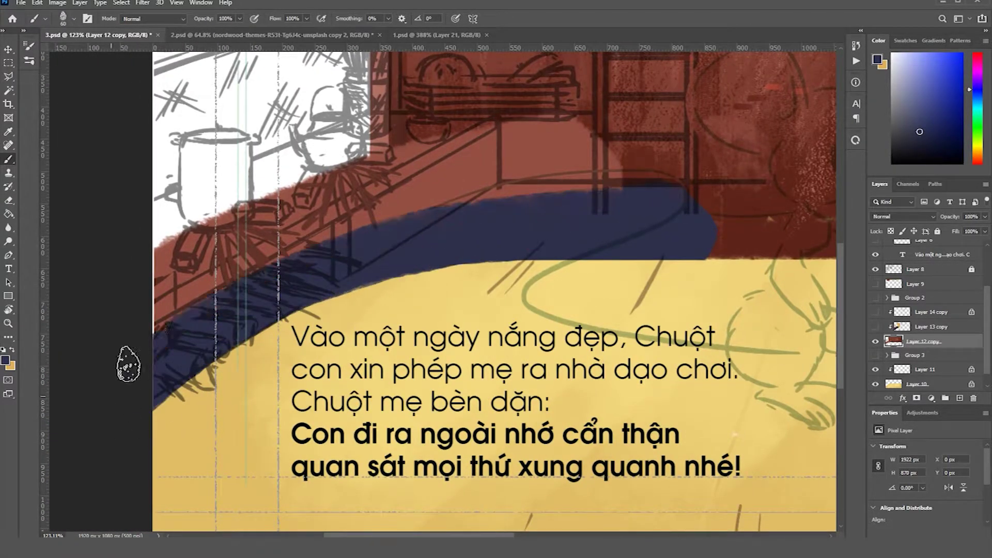
Paint the dark red wall colour over the navy front's far end to give it a straight vertical edge.
{"action": "key", "text": "z"}
{"action": "left_click", "coordinate": [687, 196]}
{"action": "scroll", "coordinate": [511, 272], "scroll_direction": "up", "scroll_amount": 3}
{"action": "key", "text": "b"}
{"action": "scroll", "coordinate": [510, 272], "scroll_direction": "down", "scroll_amount": 3}
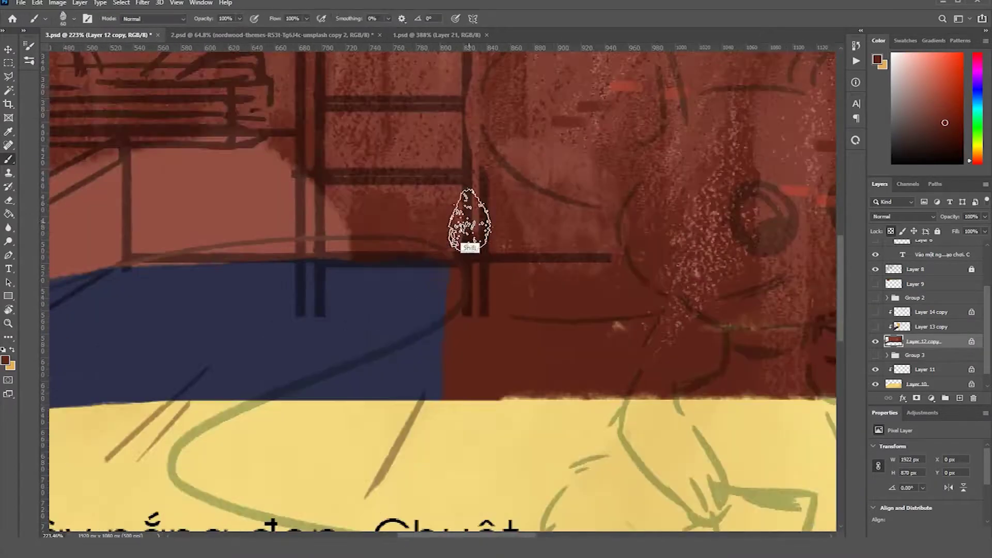
{"action": "scroll", "coordinate": [466, 233], "scroll_direction": "up", "scroll_amount": 3}
Smooth the seam between the counter's brown top and navy front with colours sampled from both.
{"action": "left_click", "coordinate": [284, 228], "text": "alt"}
{"action": "scroll", "coordinate": [283, 228], "scroll_direction": "up", "scroll_amount": 3}
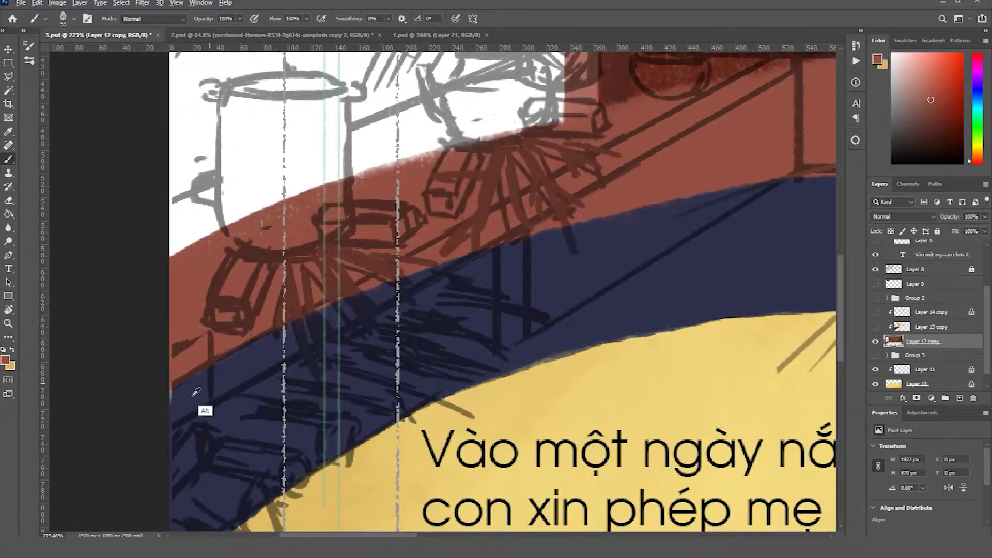
{"action": "scroll", "coordinate": [195, 387], "scroll_direction": "down", "scroll_amount": 3}
{"action": "scroll", "coordinate": [514, 232], "scroll_direction": "down", "scroll_amount": 2}
Paint dark red wall texture along the back of the counter top with a rough brush, slanting its far corner.
{"action": "right_click", "coordinate": [631, 343]}
{"action": "double_click", "coordinate": [629, 335]}
{"action": "left_click_drag", "start_coordinate": [374, 233], "coordinate": [572, 221]}
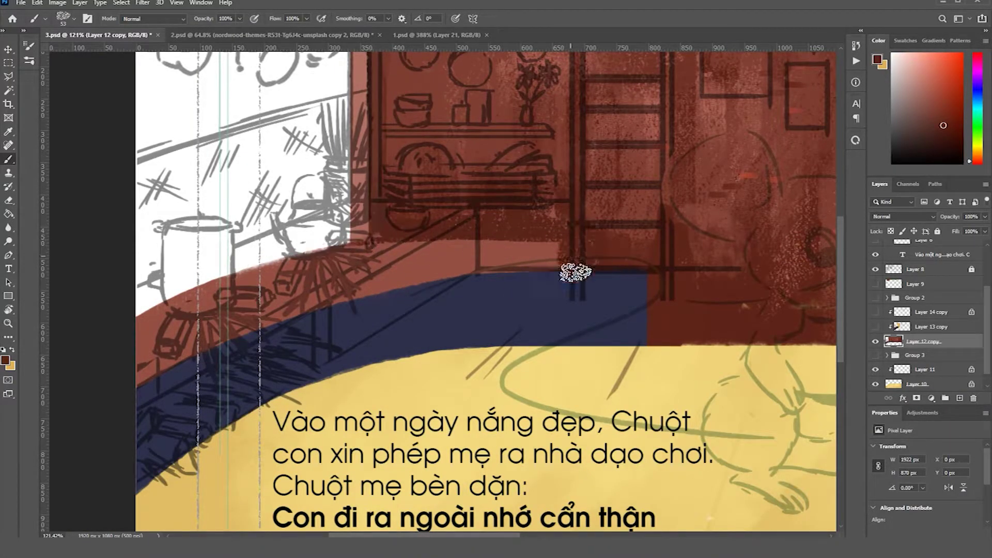
{"action": "scroll", "coordinate": [604, 247], "scroll_direction": "up", "scroll_amount": 3}
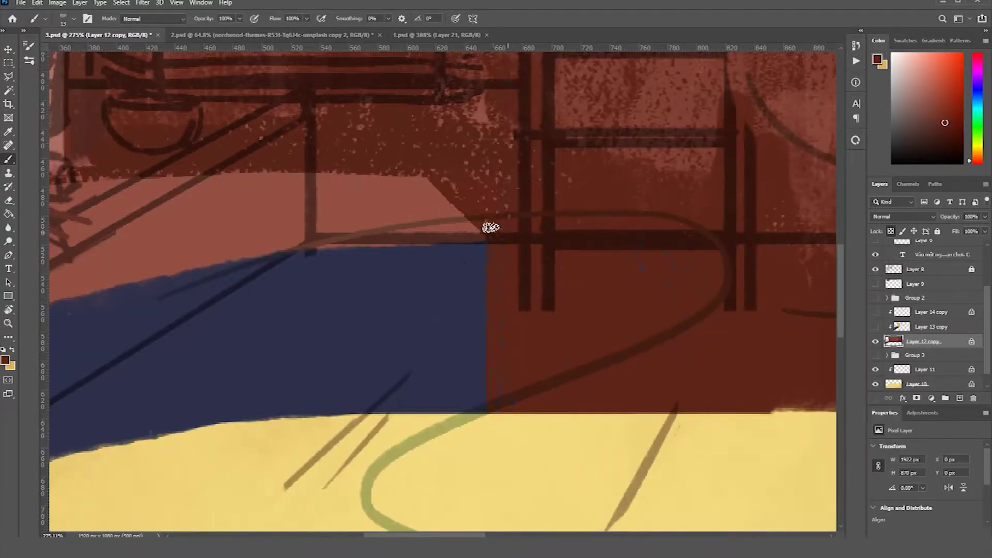
{"action": "scroll", "coordinate": [505, 231], "scroll_direction": "down", "scroll_amount": 4}
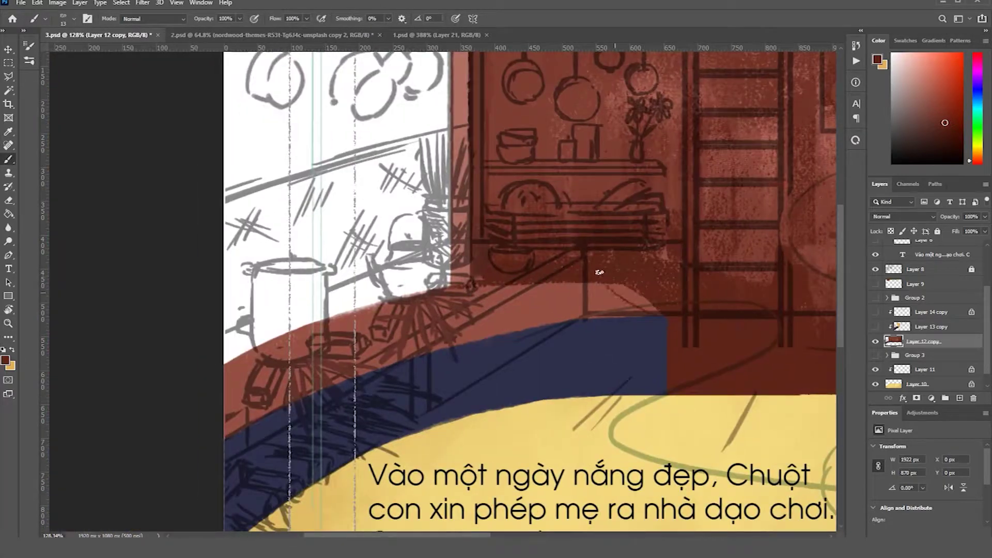
Sample the navy and clean up the counter front's floor edge with the Eraser into a smooth curve.
{"action": "left_click", "coordinate": [406, 367], "text": "alt"}
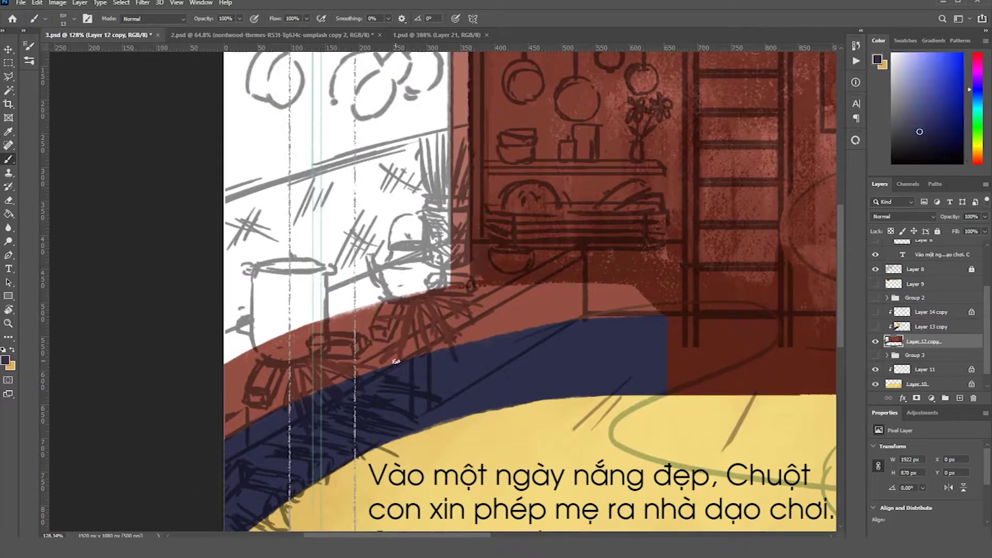
{"action": "scroll", "coordinate": [406, 367], "scroll_direction": "down", "scroll_amount": 3}
{"action": "key", "text": "e"}
{"action": "right_click", "coordinate": [488, 246]}
{"action": "key", "text": "Escape"}
{"action": "scroll", "coordinate": [671, 300], "scroll_direction": "down", "scroll_amount": 1}
{"action": "mouse_move", "coordinate": [671, 299]}
{"action": "left_mouse_down"}
{"action": "mouse_move", "coordinate": [310, 355]}
{"action": "mouse_move", "coordinate": [287, 395]}
{"action": "left_mouse_up"}
{"action": "key", "text": "bracketleft"}
{"action": "key", "text": "bracketleft"}
{"action": "key", "text": "bracketleft"}
{"action": "key", "text": "bracketleft"}
{"action": "key", "text": "bracketleft"}
{"action": "key", "text": "b"}
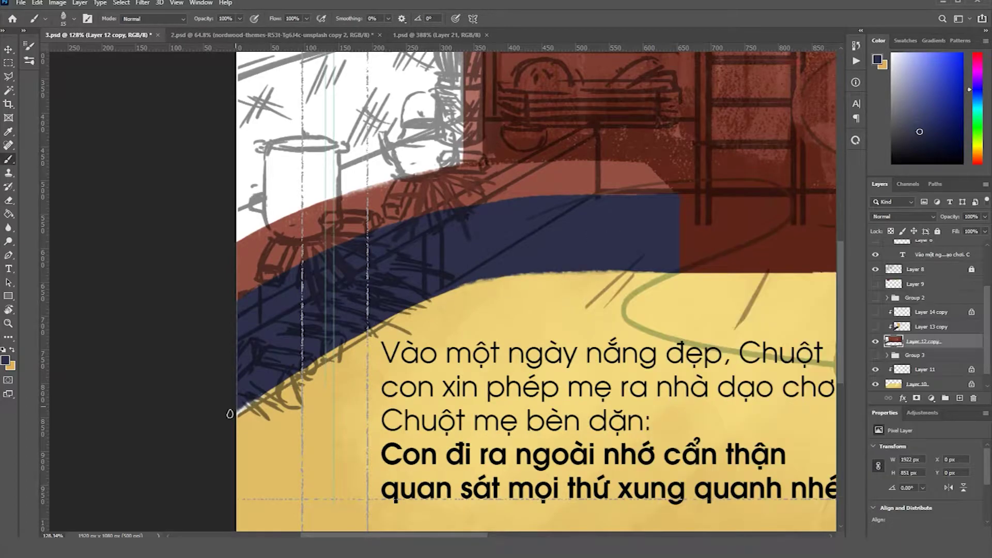
Refine the counter's rounded far corner and the edge of its navy front with sampled brown and navy.
{"action": "scroll", "coordinate": [335, 351], "scroll_direction": "up", "scroll_amount": 5}
{"action": "scroll", "coordinate": [609, 265], "scroll_direction": "right", "scroll_amount": 3}
{"action": "scroll", "coordinate": [609, 266], "scroll_direction": "down", "scroll_amount": 4}
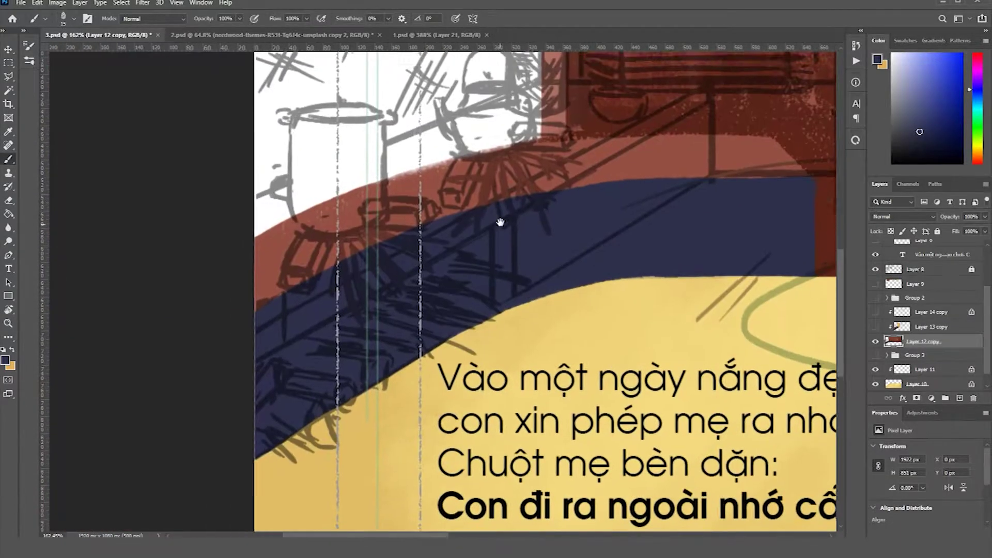
{"action": "left_click", "coordinate": [635, 182], "text": "alt"}
{"action": "scroll", "coordinate": [541, 214], "scroll_direction": "up", "scroll_amount": 5}
{"action": "left_click", "coordinate": [576, 284], "text": "alt"}
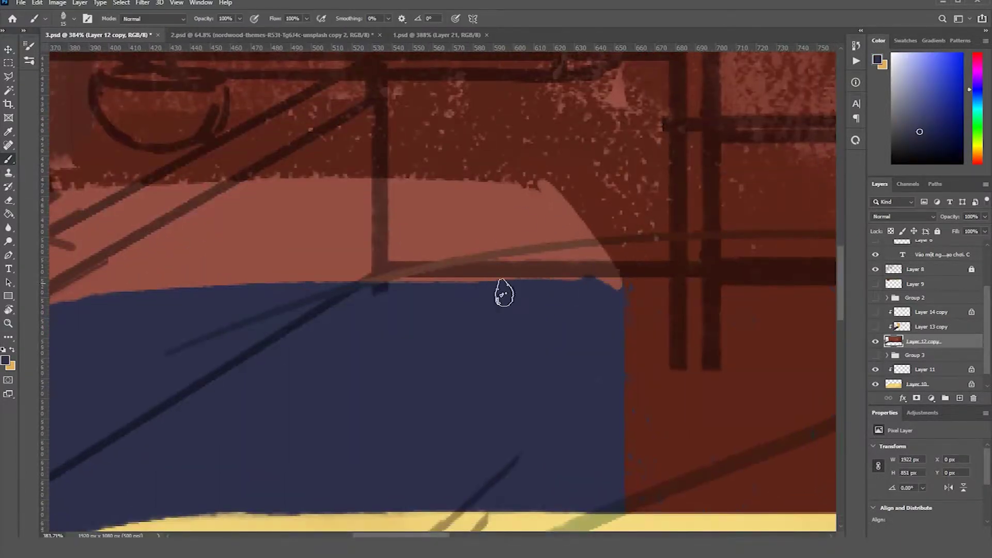
Paint a dark brown shadow on the wall beside the counter's far end.
{"action": "scroll", "coordinate": [576, 284], "scroll_direction": "down", "scroll_amount": 2}
{"action": "scroll", "coordinate": [483, 190], "scroll_direction": "right", "scroll_amount": 2}
{"action": "mouse_move", "coordinate": [500, 197]}
{"action": "left_mouse_down"}
{"action": "mouse_move", "coordinate": [517, 361]}
{"action": "mouse_move", "coordinate": [569, 403]}
{"action": "left_mouse_up"}
{"action": "scroll", "coordinate": [568, 403], "scroll_direction": "down", "scroll_amount": 4}
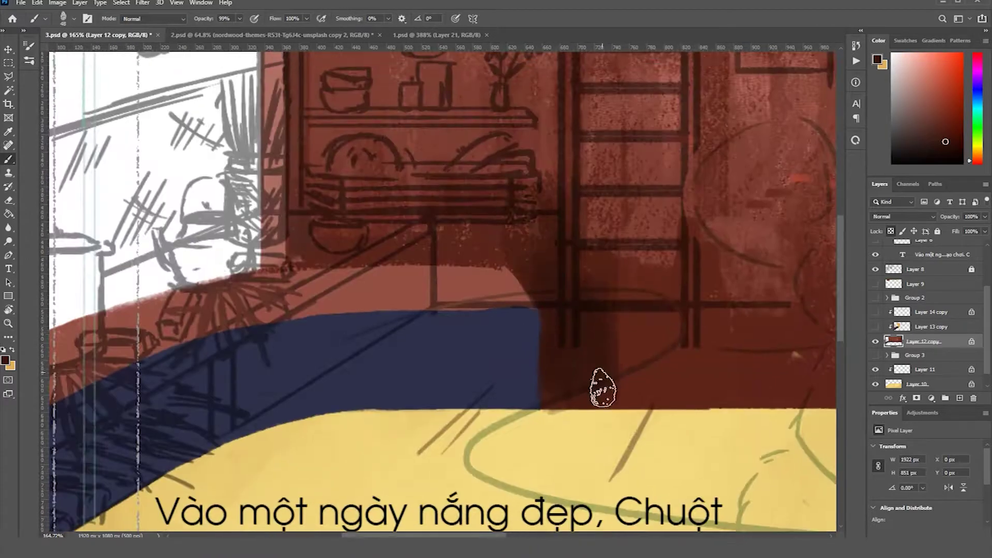
Draw thin dark vertical plank lines along the navy counter front on a new layer clipped to Layer 12 copy.
{"action": "scroll", "coordinate": [465, 361], "scroll_direction": "up", "scroll_amount": 2}
{"action": "key", "text": "bracketleft"}
{"action": "key", "text": "bracketleft"}
{"action": "key", "text": "bracketleft"}
{"action": "key", "text": "bracketleft"}
{"action": "key", "text": "bracketleft"}
{"action": "scroll", "coordinate": [381, 324], "scroll_direction": "left", "scroll_amount": 2}
{"action": "scroll", "coordinate": [381, 324], "scroll_direction": "down", "scroll_amount": 5}
{"action": "scroll", "coordinate": [380, 324], "scroll_direction": "left", "scroll_amount": 2}
{"action": "right_click", "coordinate": [330, 254]}
{"action": "left_click", "coordinate": [200, 254]}
{"action": "key", "text": "ctrl+shift+alt+n"}
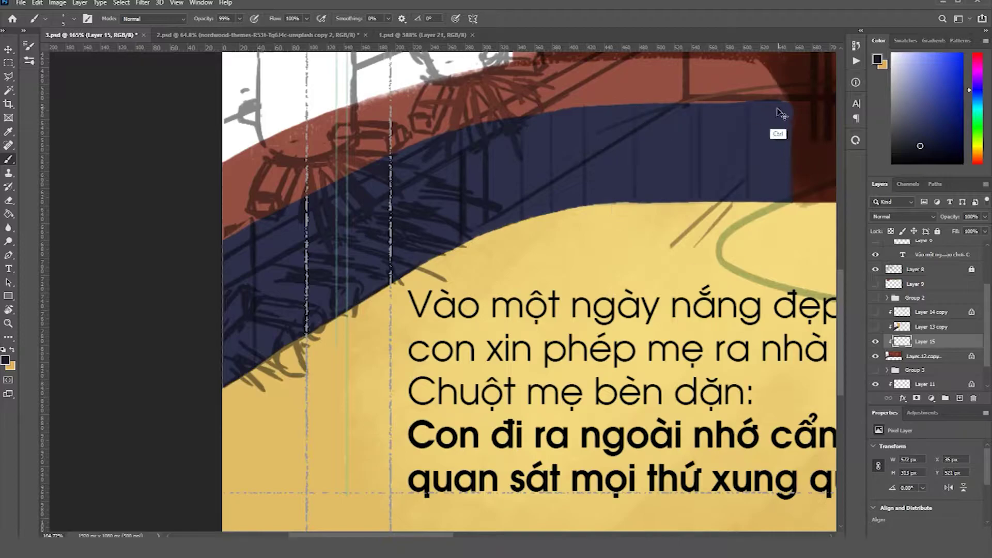
Switch to Layer 13 copy and rework the upper yellow wall with light yellow and orange vertical strokes.
{"action": "scroll", "coordinate": [783, 110], "scroll_direction": "down", "scroll_amount": 5}
{"action": "left_click", "coordinate": [461, 221], "text": "ctrl"}
{"action": "scroll", "coordinate": [460, 221], "scroll_direction": "up", "scroll_amount": 5}
{"action": "left_click", "coordinate": [339, 266], "text": "alt"}
{"action": "mouse_move", "coordinate": [339, 266]}
{"action": "left_mouse_down"}
{"action": "mouse_move", "coordinate": [461, 176]}
{"action": "mouse_move", "coordinate": [401, 151]}
{"action": "left_mouse_up"}
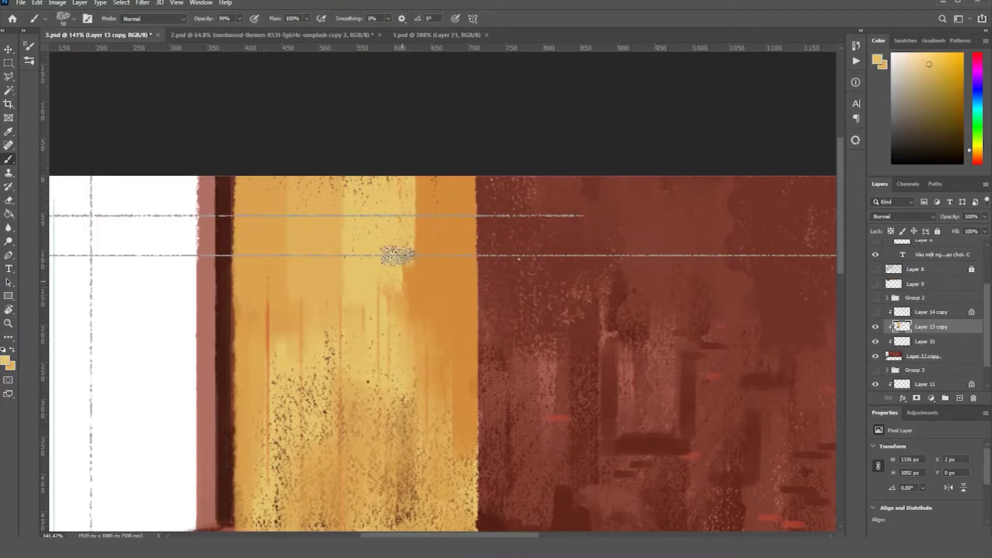
{"action": "scroll", "coordinate": [328, 146], "scroll_direction": "down", "scroll_amount": 3}
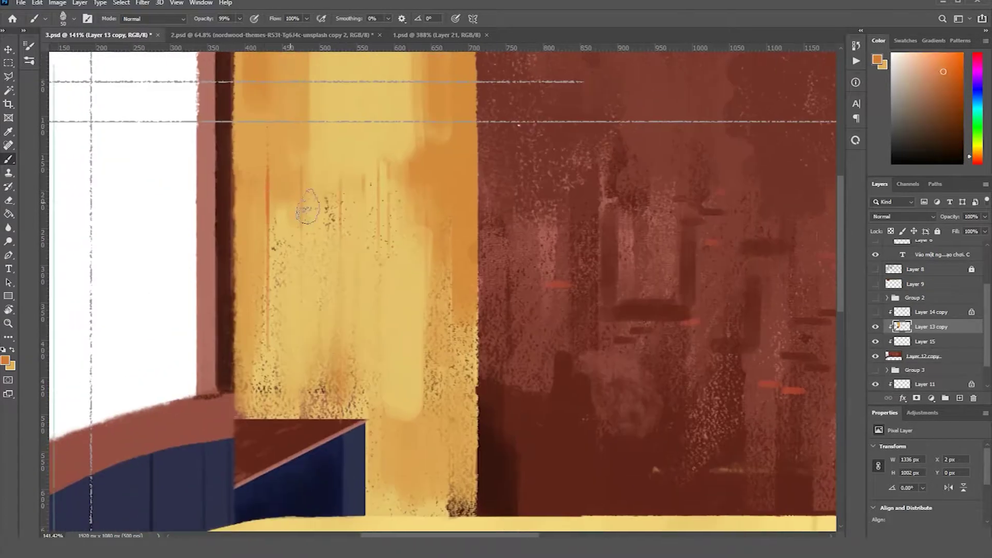
{"action": "left_click", "coordinate": [271, 188], "text": "alt"}
{"action": "scroll", "coordinate": [351, 112], "scroll_direction": "up", "scroll_amount": 2}
{"action": "scroll", "coordinate": [351, 112], "scroll_direction": "left", "scroll_amount": 2}
{"action": "scroll", "coordinate": [484, 103], "scroll_direction": "down", "scroll_amount": 3}
Paint sampled ochre over the old slanted counter and the dark speckles at the foot of the yellow wall.
{"action": "left_click", "coordinate": [386, 408], "text": "alt"}
{"action": "mouse_move", "coordinate": [388, 382]}
{"action": "left_mouse_down"}
{"action": "mouse_move", "coordinate": [389, 212]}
{"action": "mouse_move", "coordinate": [398, 290]}
{"action": "left_mouse_up"}
{"action": "left_click_drag", "start_coordinate": [429, 378], "coordinate": [388, 185]}
{"action": "left_click_drag", "start_coordinate": [471, 404], "coordinate": [473, 238]}
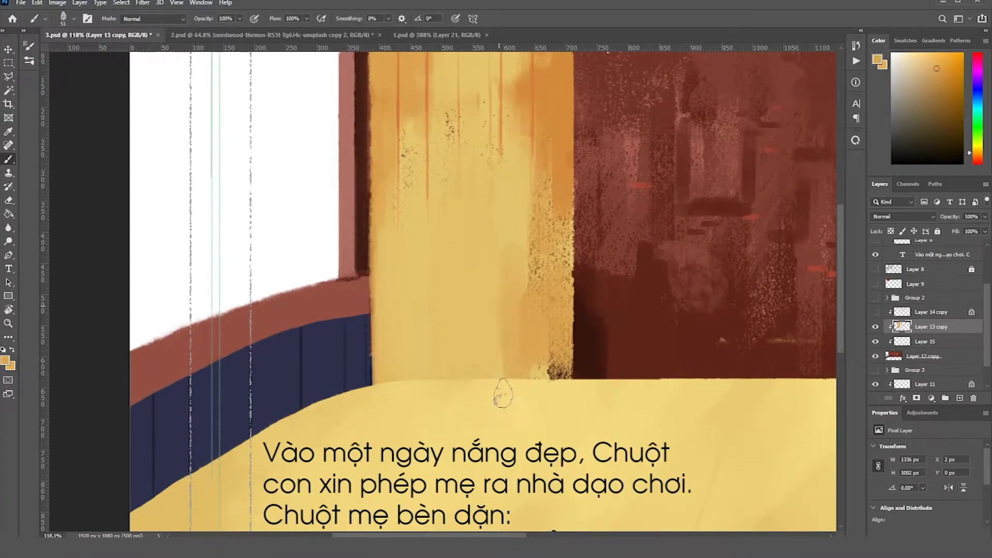
{"action": "left_click_drag", "start_coordinate": [502, 357], "coordinate": [504, 287]}
{"action": "left_click_drag", "start_coordinate": [538, 316], "coordinate": [540, 145]}
With the opacity lowered to 43%, erase the yellow wall paint that covers the counter's far end on Layer 13 copy.
{"action": "key", "text": "v"}
{"action": "left_click", "coordinate": [875, 342]}
{"action": "key", "text": "4"}
{"action": "key", "text": "3"}
{"action": "key", "text": "e"}
{"action": "left_click_drag", "start_coordinate": [390, 328], "coordinate": [424, 370]}
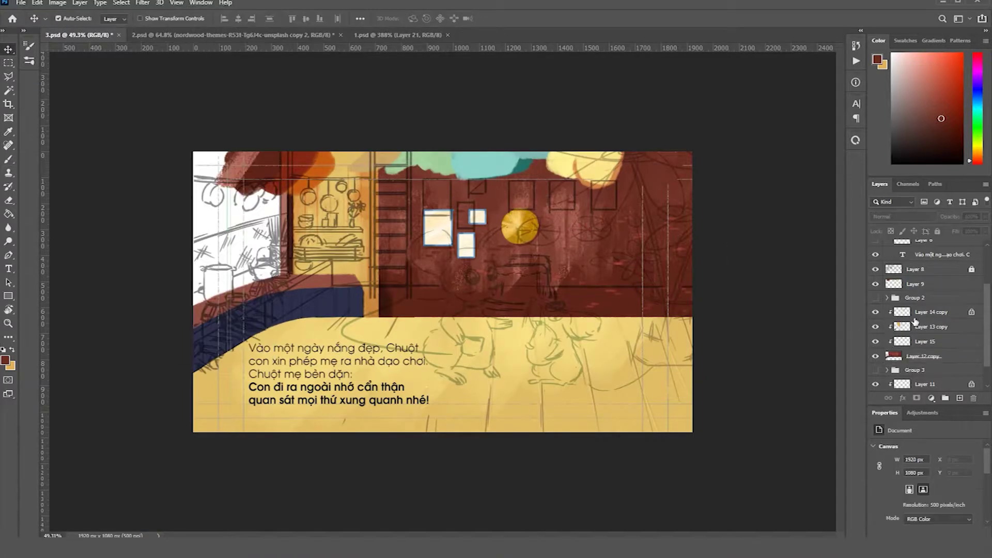
On Layer 15, paint the whole counter over in olive brown and its top in light orange.
{"action": "left_click", "coordinate": [902, 327]}
{"action": "scroll", "coordinate": [409, 277], "scroll_direction": "up", "scroll_amount": 5}
{"action": "scroll", "coordinate": [532, 222], "scroll_direction": "down", "scroll_amount": 3}
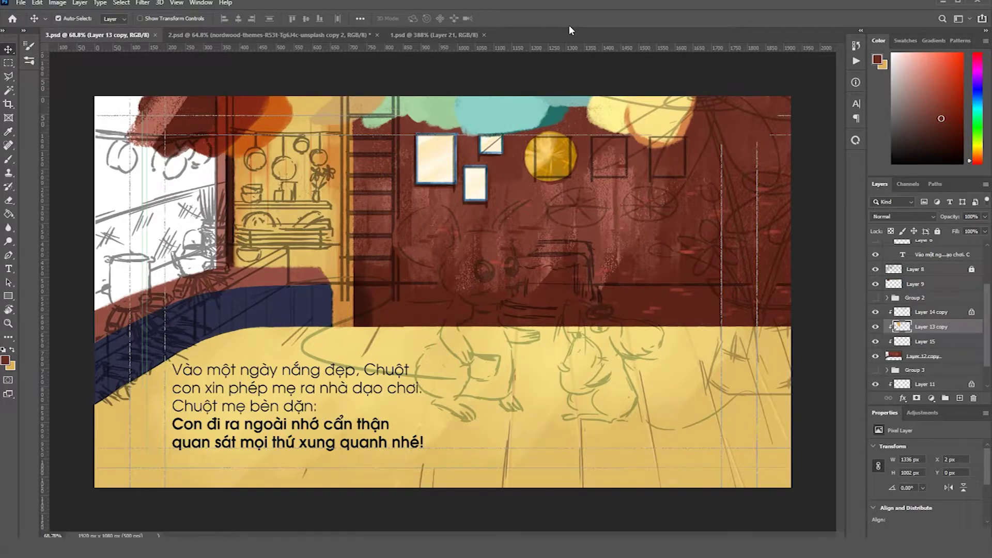
{"action": "left_click", "coordinate": [913, 341]}
{"action": "key", "text": "b"}
{"action": "scroll", "coordinate": [269, 331], "scroll_direction": "up", "scroll_amount": 5}
{"action": "key", "text": "x"}
{"action": "mouse_move", "coordinate": [292, 338]}
{"action": "left_mouse_down"}
{"action": "mouse_move", "coordinate": [660, 239]}
{"action": "mouse_move", "coordinate": [538, 171]}
{"action": "left_mouse_up"}
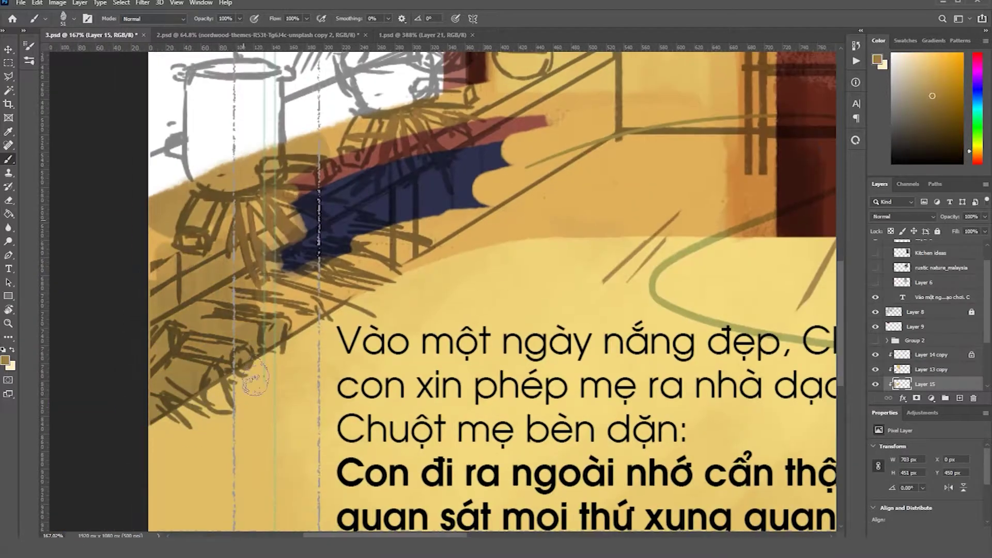
{"action": "left_click_drag", "start_coordinate": [246, 390], "coordinate": [165, 471]}
{"action": "left_click_drag", "start_coordinate": [429, 289], "coordinate": [243, 330]}
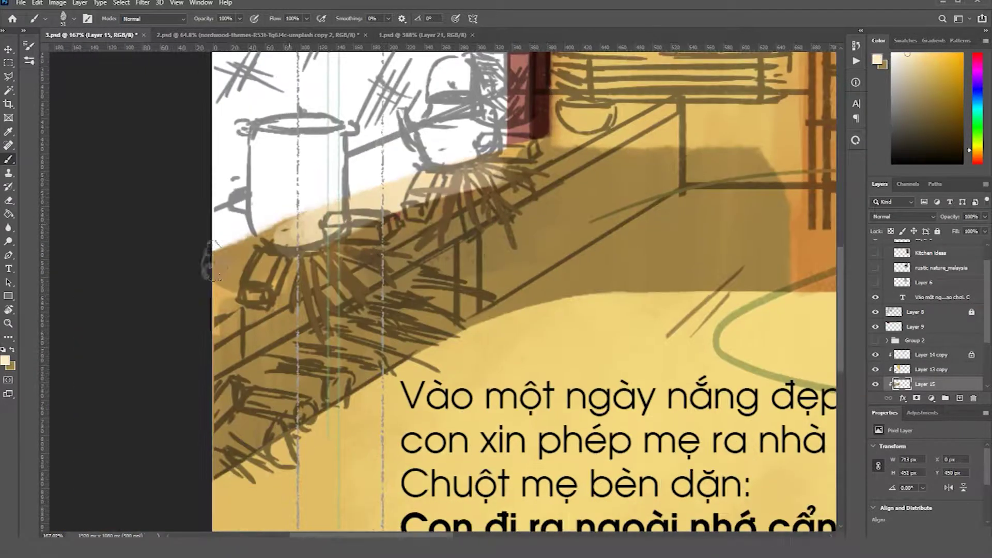
{"action": "key", "text": "x"}
{"action": "mouse_move", "coordinate": [209, 261]}
{"action": "left_mouse_down"}
{"action": "mouse_move", "coordinate": [310, 284]}
{"action": "mouse_move", "coordinate": [362, 248]}
{"action": "mouse_move", "coordinate": [672, 171]}
{"action": "mouse_move", "coordinate": [415, 226]}
{"action": "left_mouse_up"}
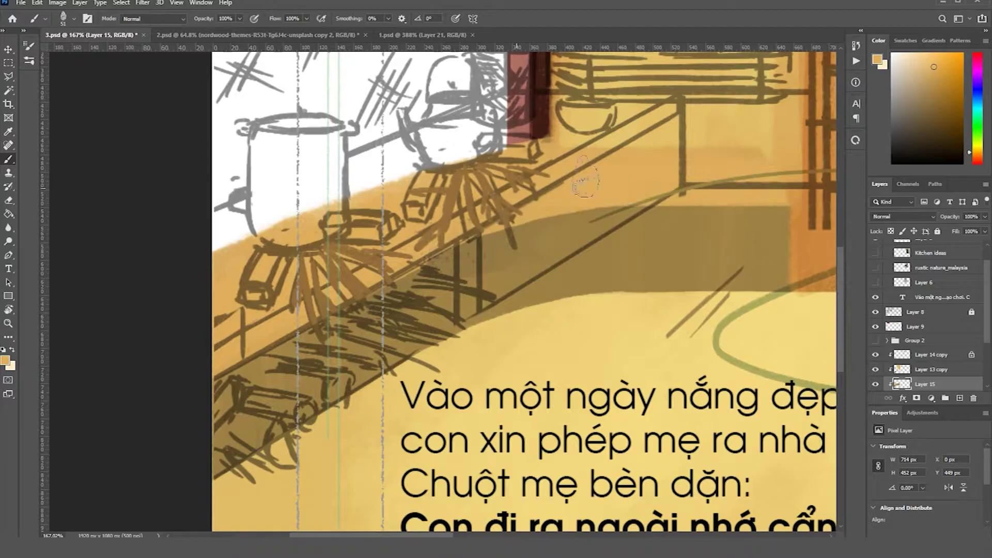
Paint soft light orange and cream highlights along the curved counter's top and front edge on Layer 15.
{"action": "left_click", "coordinate": [772, 155], "text": "shift"}
{"action": "left_click", "coordinate": [785, 186], "text": "shift"}
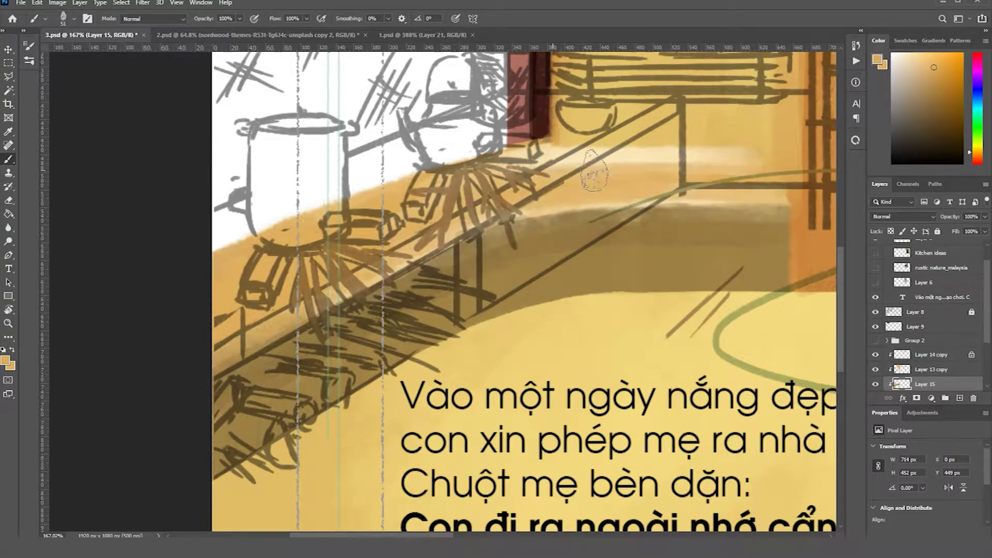
{"action": "mouse_move", "coordinate": [786, 191]}
{"action": "left_mouse_down"}
{"action": "mouse_move", "coordinate": [783, 213]}
{"action": "mouse_move", "coordinate": [593, 259]}
{"action": "left_mouse_up"}
{"action": "right_click", "coordinate": [315, 273]}
{"action": "double_click", "coordinate": [332, 379]}
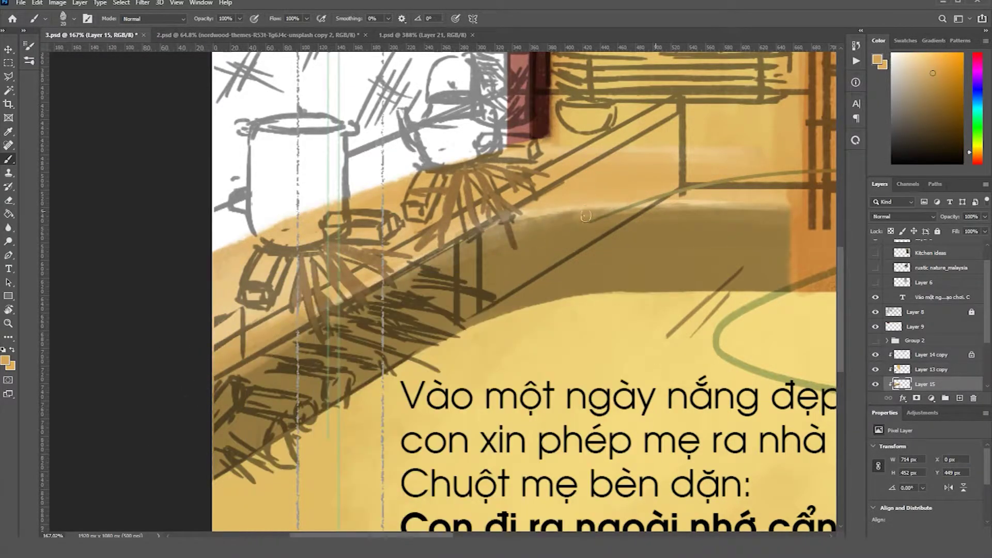
{"action": "left_click_drag", "start_coordinate": [563, 224], "coordinate": [791, 206]}
Hide the Layer 8 sketch and deepen the counter's shading with dark brown at its far edge and near end.
{"action": "left_click", "coordinate": [796, 201], "text": "alt"}
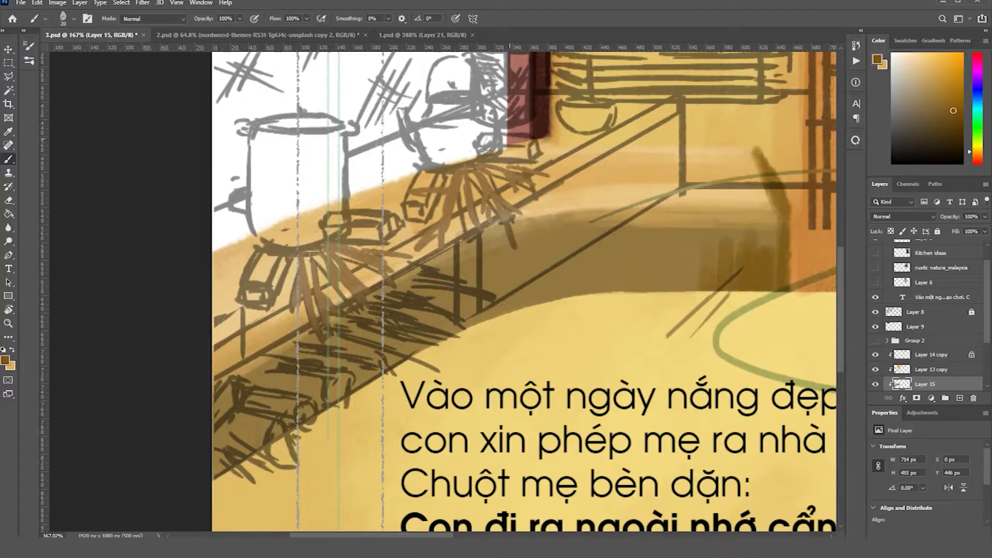
{"action": "left_click", "coordinate": [876, 313]}
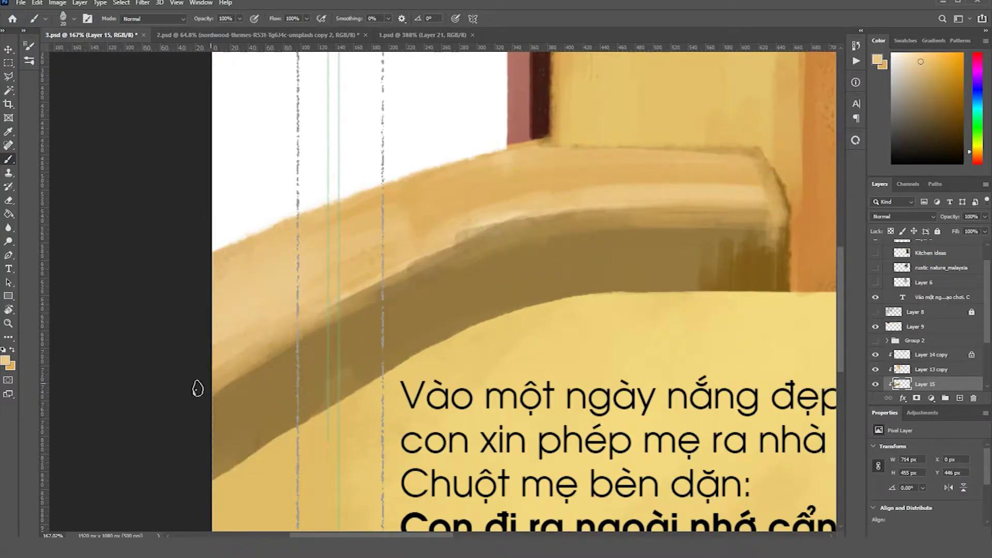
{"action": "scroll", "coordinate": [750, 176], "scroll_direction": "down", "scroll_amount": 5}
{"action": "scroll", "coordinate": [255, 327], "scroll_direction": "up", "scroll_amount": 5}
{"action": "left_click", "coordinate": [632, 123], "text": "alt"}
{"action": "key", "text": "bracketleft"}
{"action": "key", "text": "bracketleft"}
{"action": "key", "text": "bracketleft"}
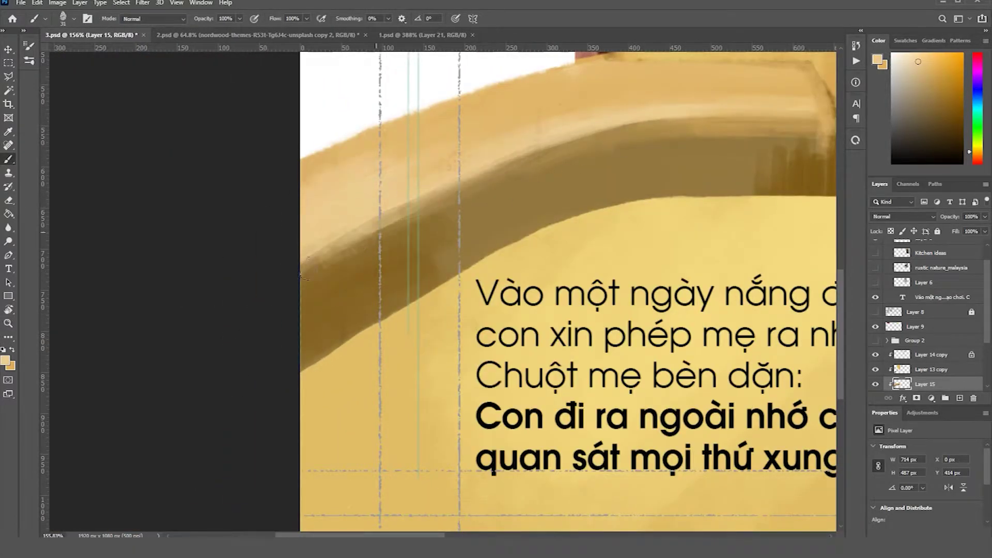
{"action": "scroll", "coordinate": [287, 272], "scroll_direction": "down", "scroll_amount": 5}
{"action": "scroll", "coordinate": [288, 272], "scroll_direction": "up", "scroll_amount": 5}
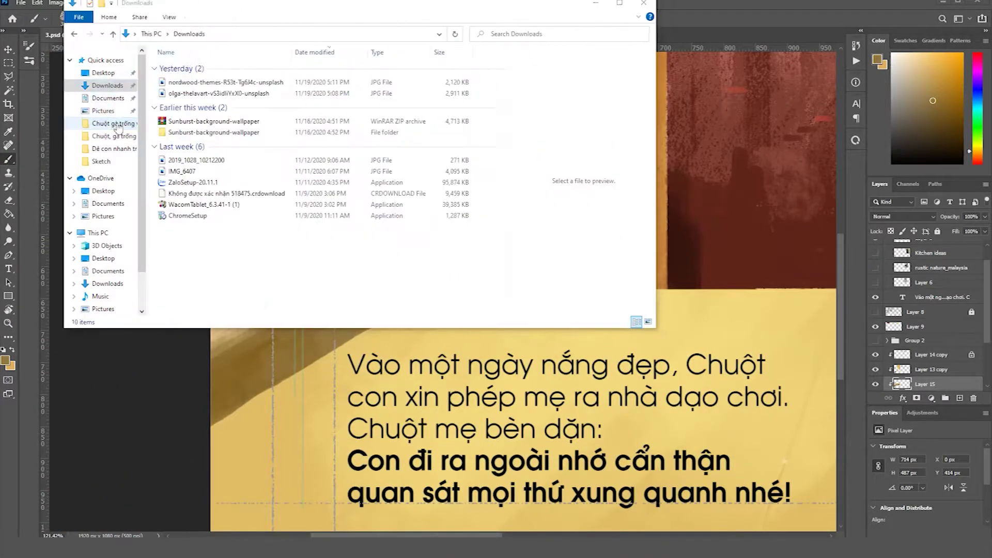
Place the Coke bottle-cap earrings image as a reference and paint a red bottle cap on the counter's near end.
{"action": "left_click", "coordinate": [118, 126]}
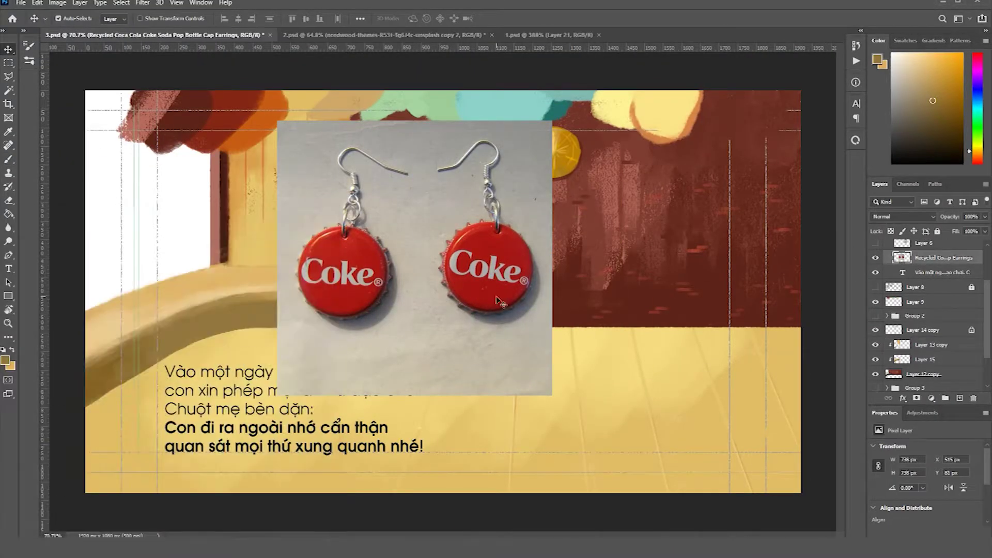
{"action": "key", "text": "b"}
{"action": "scroll", "coordinate": [138, 292], "scroll_direction": "up", "scroll_amount": 3}
{"action": "mouse_move", "coordinate": [271, 280]}
{"action": "left_mouse_down"}
{"action": "mouse_move", "coordinate": [264, 331]}
{"action": "mouse_move", "coordinate": [276, 297]}
{"action": "mouse_move", "coordinate": [245, 283]}
{"action": "left_mouse_up"}
{"action": "key", "text": "ctrl+0"}
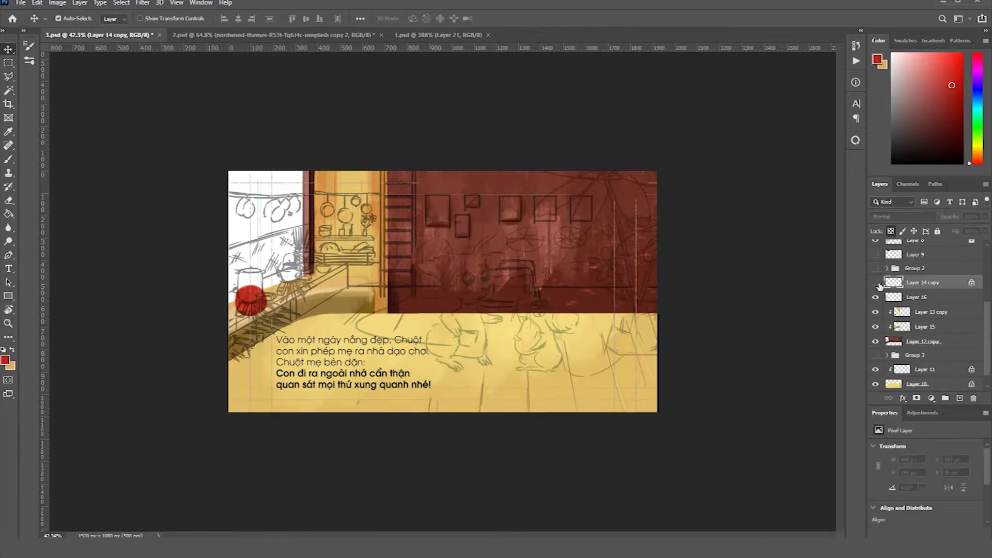
Lasso the two sketched mice and shift them farther right on the page with Free Transform.
{"action": "key", "text": "l"}
{"action": "left_click_drag", "start_coordinate": [595, 311], "coordinate": [494, 296]}
{"action": "left_click_drag", "start_coordinate": [572, 392], "coordinate": [574, 393]}
{"action": "key", "text": "ctrl+t"}
{"action": "left_click_drag", "start_coordinate": [399, 196], "coordinate": [428, 203]}
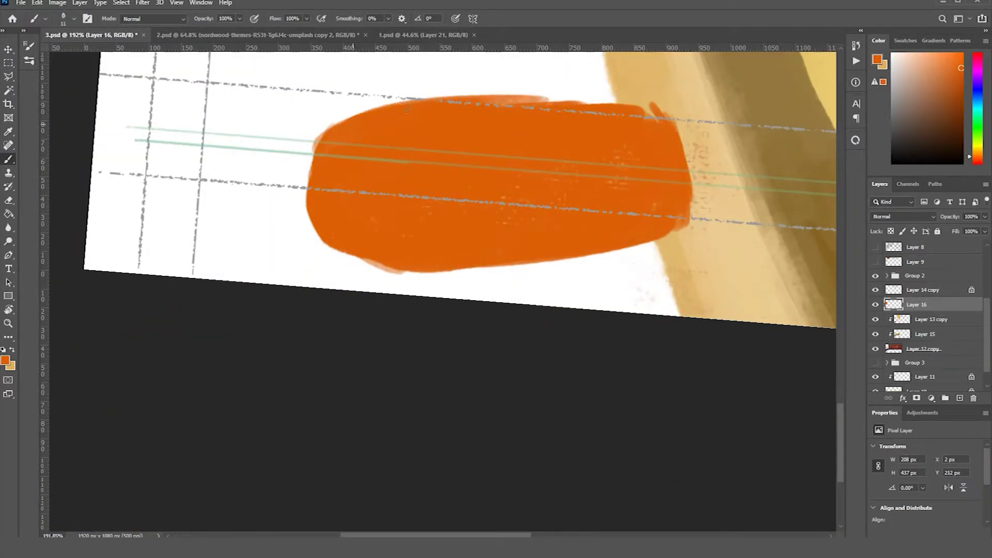
On Layer 16, paint two orange carrots with green leaves standing at the counter's near end.
{"action": "left_click_drag", "start_coordinate": [407, 109], "coordinate": [413, 232]}
{"action": "scroll", "coordinate": [416, 331], "scroll_direction": "up", "scroll_amount": 5}
{"action": "scroll", "coordinate": [418, 331], "scroll_direction": "down", "scroll_amount": 8}
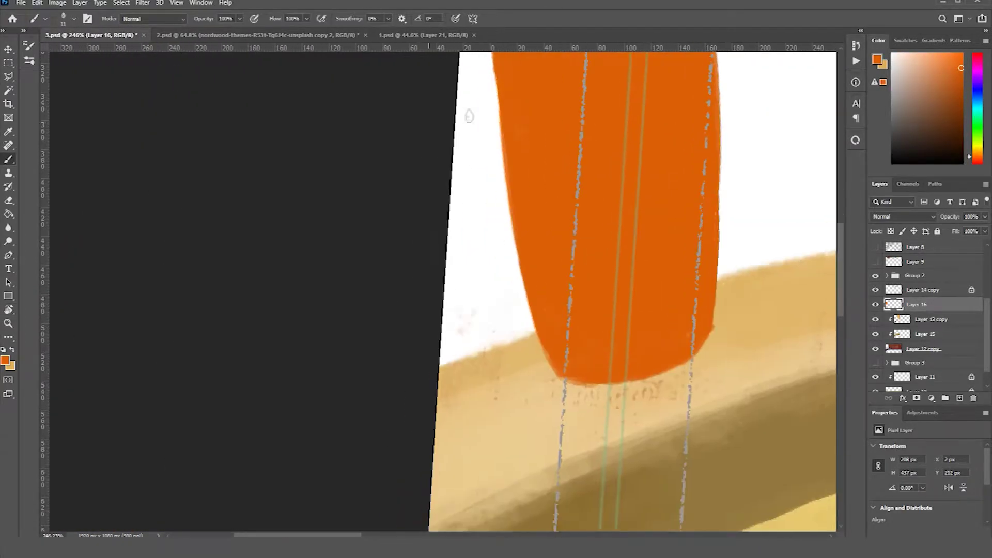
{"action": "left_click_drag", "start_coordinate": [527, 311], "coordinate": [506, 351]}
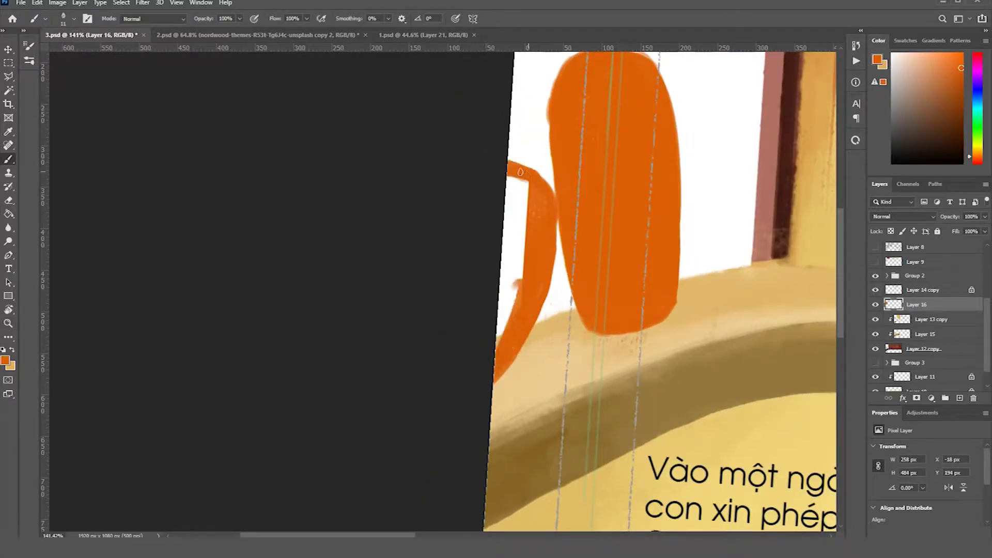
{"action": "left_click_drag", "start_coordinate": [484, 145], "coordinate": [479, 168]}
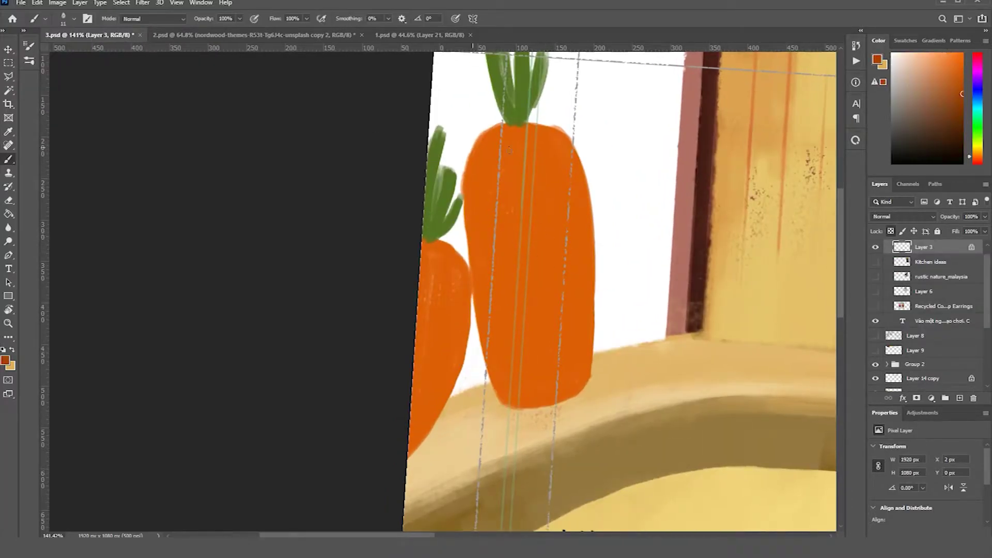
Shade one side of each carrot in darker orange and dab textured yellow highlights near their tops.
{"action": "left_click_drag", "start_coordinate": [478, 194], "coordinate": [533, 392]}
{"action": "left_click_drag", "start_coordinate": [473, 140], "coordinate": [504, 274]}
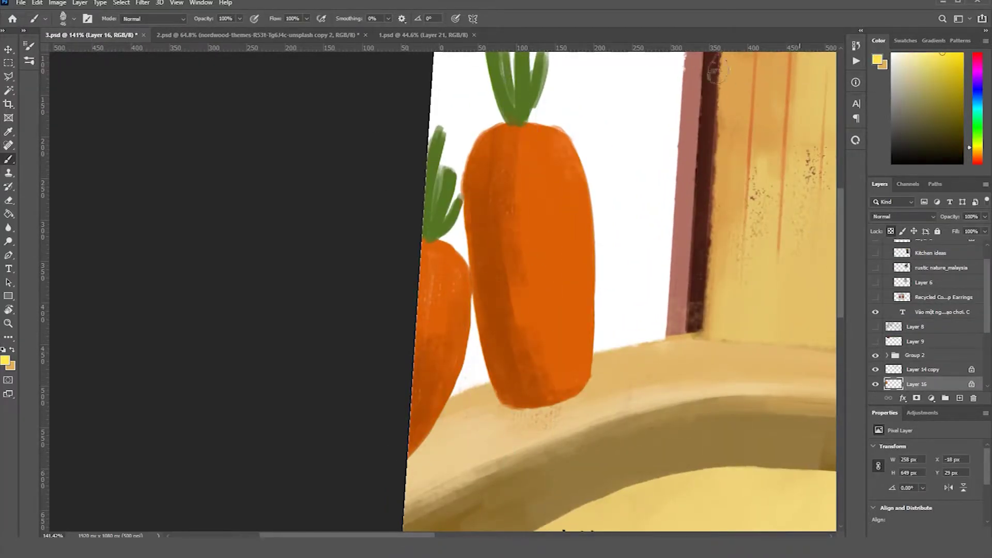
{"action": "left_click_drag", "start_coordinate": [540, 135], "coordinate": [569, 165]}
{"action": "left_click_drag", "start_coordinate": [431, 248], "coordinate": [455, 290]}
{"action": "left_click", "coordinate": [962, 89]}
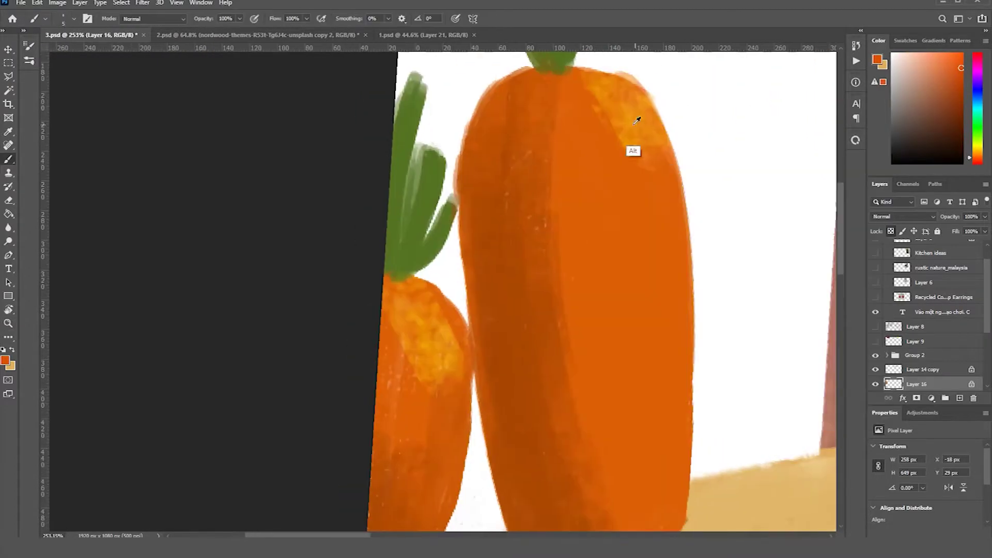
Blend the carrots' shading and add short horizontal yellow-orange dashes across their skins.
{"action": "left_click_drag", "start_coordinate": [511, 128], "coordinate": [574, 127]}
{"action": "scroll", "coordinate": [620, 259], "scroll_direction": "up", "scroll_amount": 2}
{"action": "left_click_drag", "start_coordinate": [615, 272], "coordinate": [649, 266]}
{"action": "scroll", "coordinate": [655, 269], "scroll_direction": "left", "scroll_amount": 3}
{"action": "scroll", "coordinate": [647, 184], "scroll_direction": "down", "scroll_amount": 5}
{"action": "scroll", "coordinate": [720, 177], "scroll_direction": "up", "scroll_amount": 5}
{"action": "scroll", "coordinate": [647, 258], "scroll_direction": "down", "scroll_amount": 5}
{"action": "scroll", "coordinate": [646, 258], "scroll_direction": "up", "scroll_amount": 3}
{"action": "left_click", "coordinate": [961, 61]}
{"action": "right_click", "coordinate": [674, 165]}
{"action": "key", "text": "Escape"}
{"action": "scroll", "coordinate": [624, 281], "scroll_direction": "down", "scroll_amount": 2}
{"action": "scroll", "coordinate": [569, 259], "scroll_direction": "left", "scroll_amount": 2}
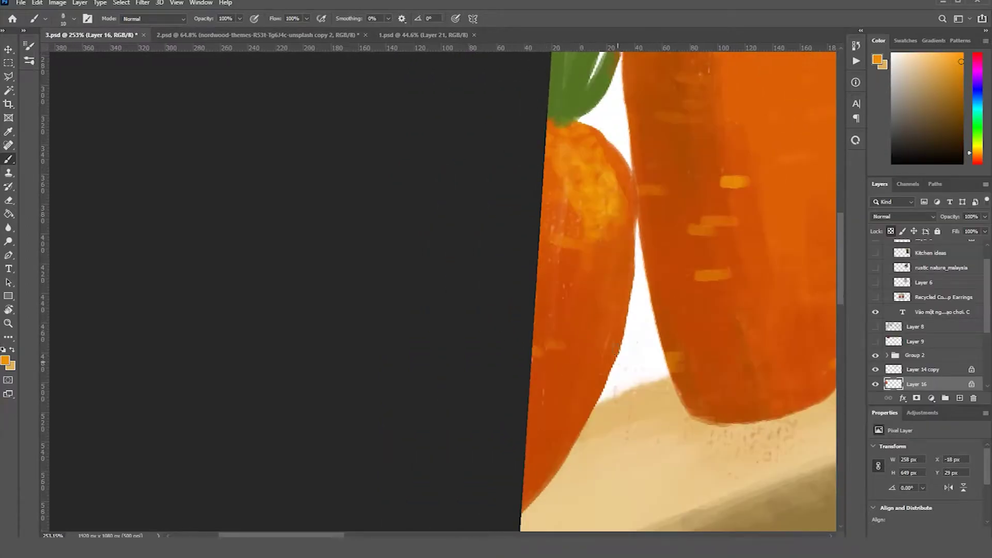
{"action": "scroll", "coordinate": [568, 258], "scroll_direction": "up", "scroll_amount": 5}
{"action": "left_click", "coordinate": [543, 266], "text": "alt"}
{"action": "scroll", "coordinate": [537, 190], "scroll_direction": "down", "scroll_amount": 5}
{"action": "scroll", "coordinate": [501, 330], "scroll_direction": "down", "scroll_amount": 5}
On Layer 12 copy, cover the white area behind the carrots with reddish brown and texture it like the wall.
{"action": "key", "text": "v"}
{"action": "scroll", "coordinate": [410, 271], "scroll_direction": "up", "scroll_amount": 3}
{"action": "left_click", "coordinate": [882, 325]}
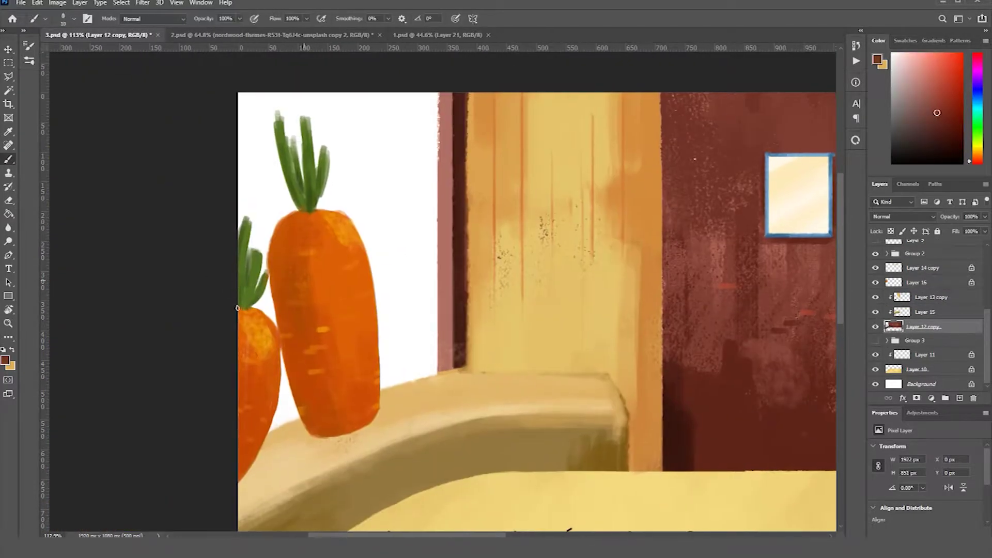
{"action": "mouse_move", "coordinate": [402, 89]}
{"action": "left_mouse_down"}
{"action": "mouse_move", "coordinate": [419, 279]}
{"action": "mouse_move", "coordinate": [438, 278]}
{"action": "mouse_move", "coordinate": [421, 129]}
{"action": "mouse_move", "coordinate": [370, 118]}
{"action": "mouse_move", "coordinate": [278, 184]}
{"action": "mouse_move", "coordinate": [275, 305]}
{"action": "left_mouse_up"}
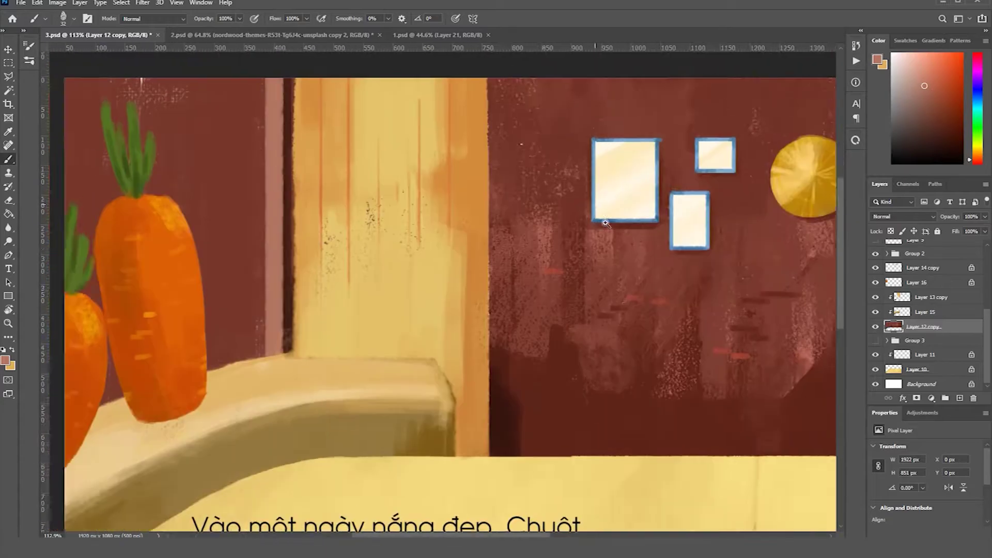
{"action": "scroll", "coordinate": [286, 224], "scroll_direction": "down", "scroll_amount": 3}
{"action": "key", "text": "s"}
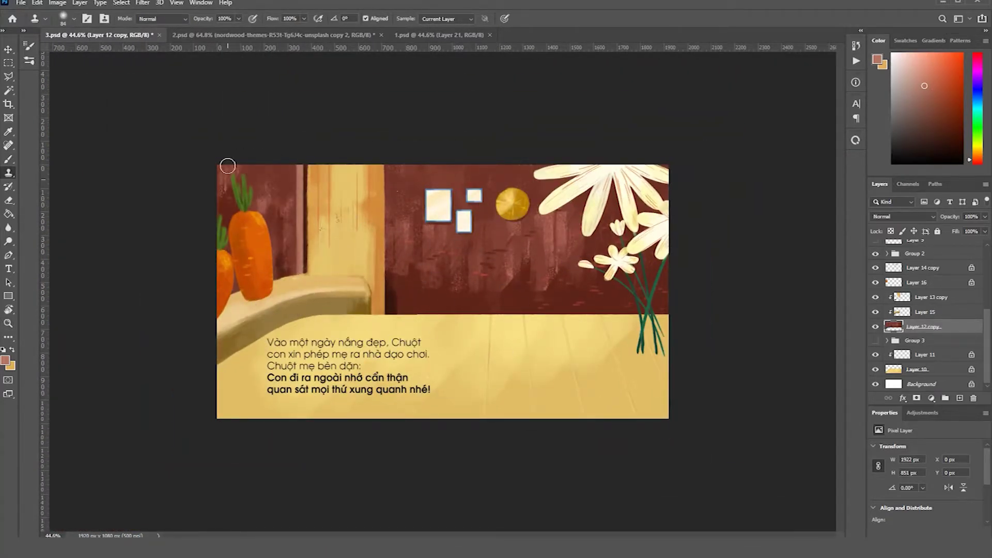
Draw thin vertical orange lines down the red wall on Layer 13 copy.
{"action": "key", "text": "b"}
{"action": "right_click", "coordinate": [603, 179]}
{"action": "left_click", "coordinate": [230, 155], "text": "ctrl"}
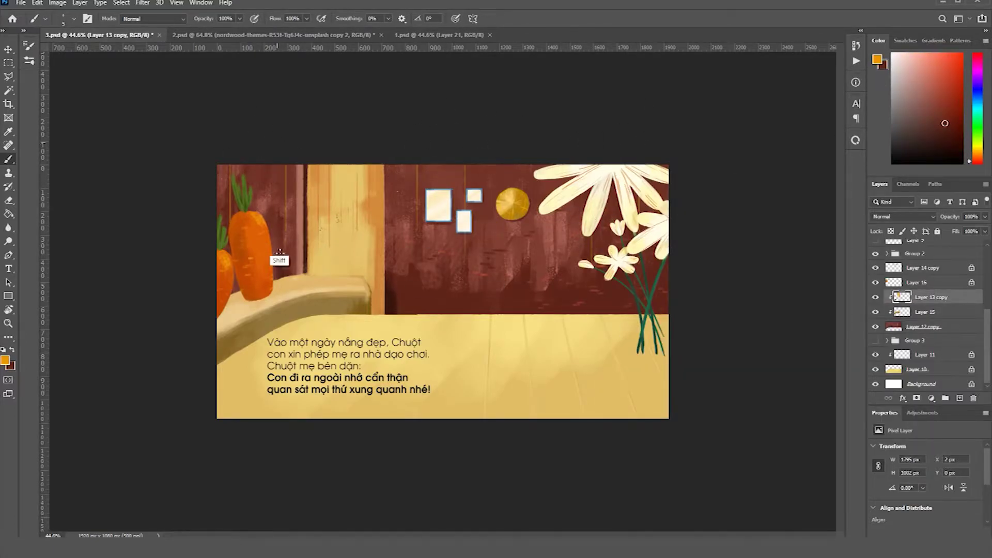
Hide Group 2, show the Layer 8 sketch and trace the smaller mouse in fine light orange lines on Layer 17.
{"action": "key", "text": "v"}
{"action": "left_click", "coordinate": [876, 254]}
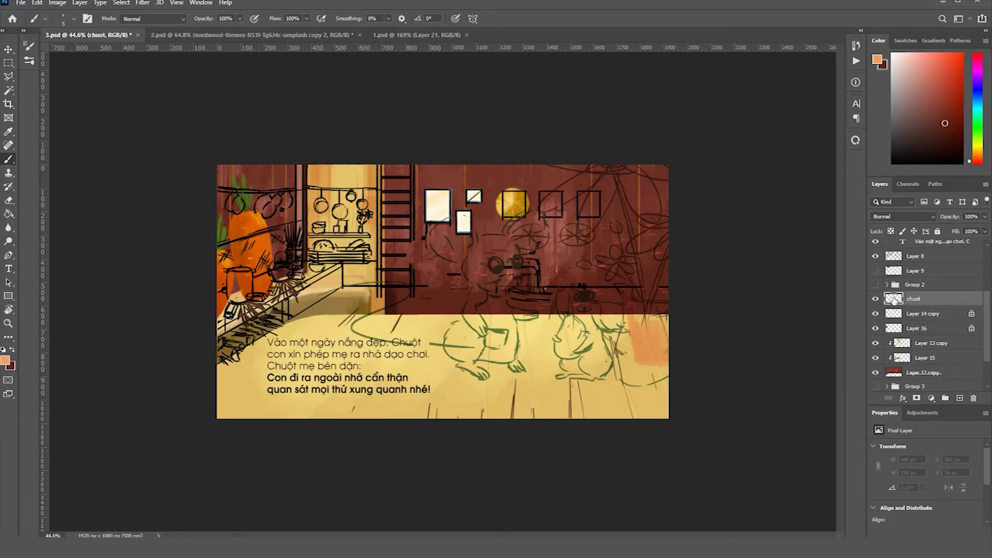
{"action": "scroll", "coordinate": [465, 284], "scroll_direction": "up", "scroll_amount": 3}
{"action": "right_click", "coordinate": [427, 254]}
{"action": "right_click", "coordinate": [542, 233]}
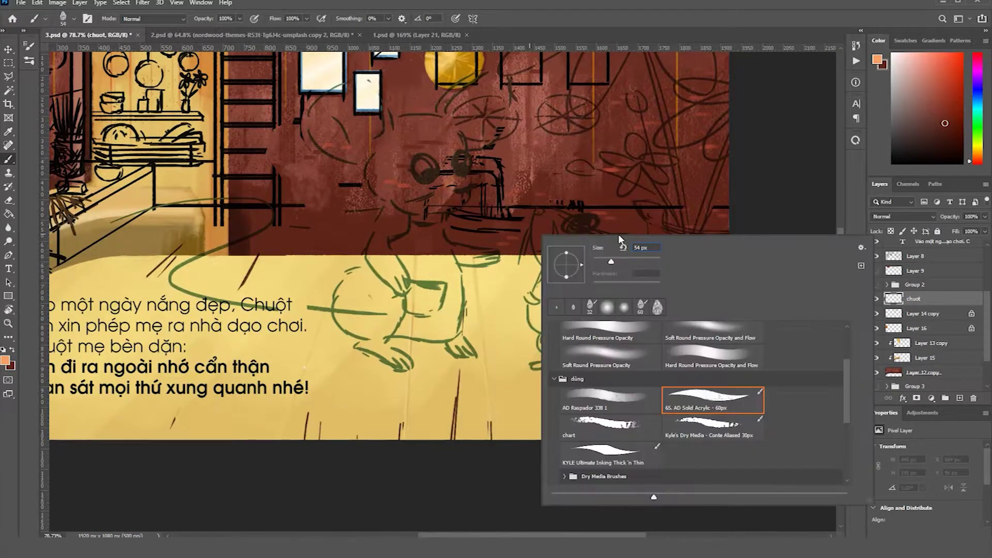
{"action": "key", "text": "Escape"}
{"action": "scroll", "coordinate": [485, 208], "scroll_direction": "up", "scroll_amount": 2}
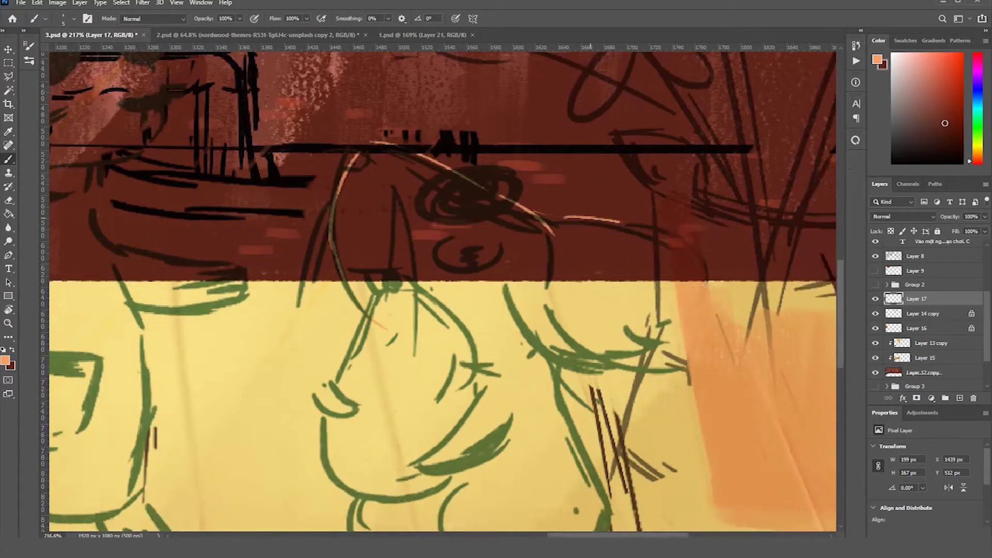
{"action": "scroll", "coordinate": [707, 300], "scroll_direction": "up", "scroll_amount": 2}
{"action": "scroll", "coordinate": [546, 351], "scroll_direction": "up", "scroll_amount": 3}
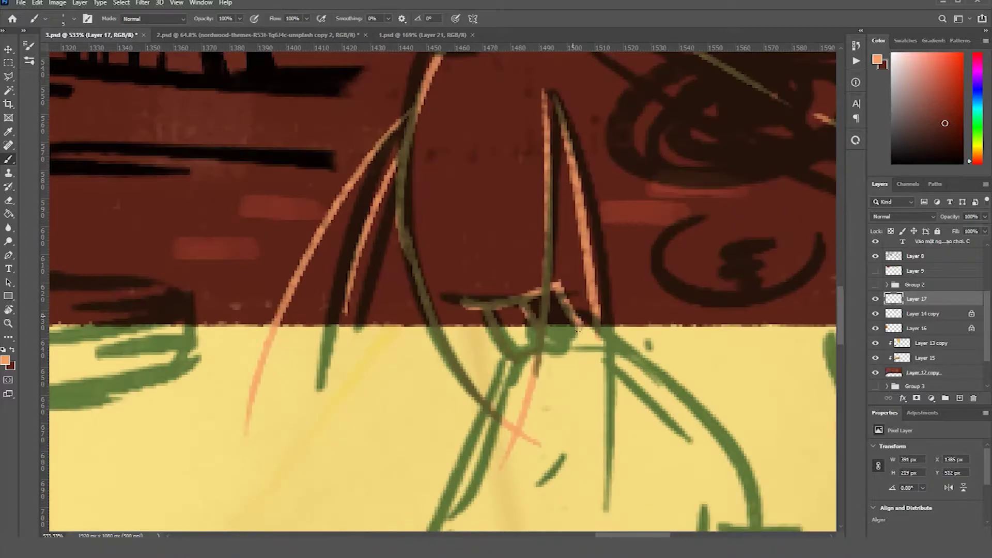
{"action": "scroll", "coordinate": [547, 352], "scroll_direction": "down", "scroll_amount": 3}
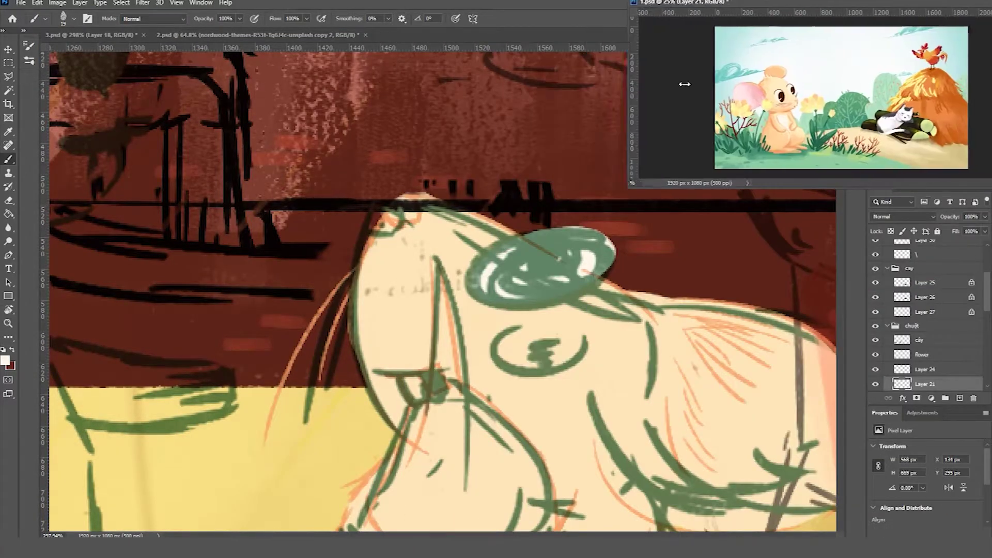
Using the mouse in 1.psd as reference, paint the small mouse's eye dark brown with white highlights on Layer 17.
{"action": "right_click", "coordinate": [686, 104]}
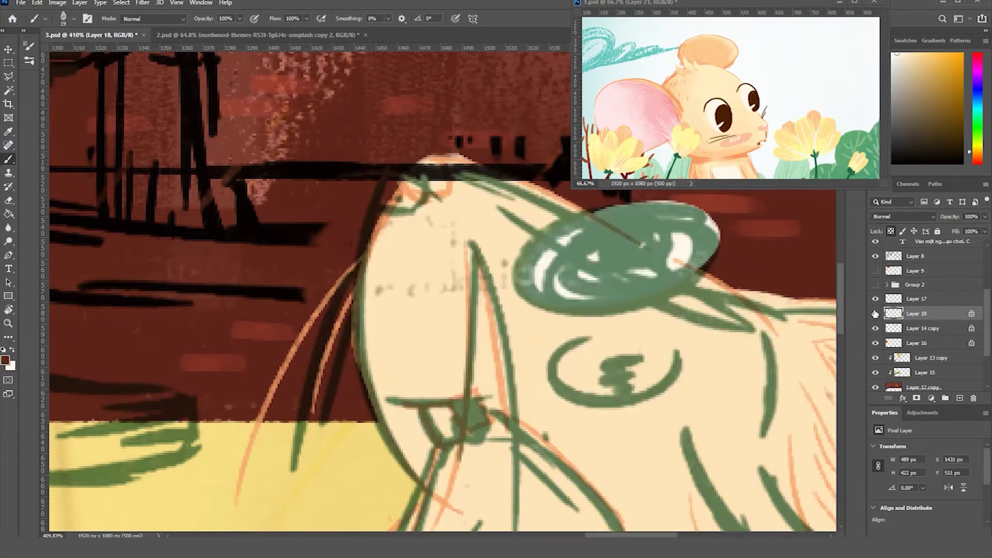
{"action": "left_click", "coordinate": [917, 299]}
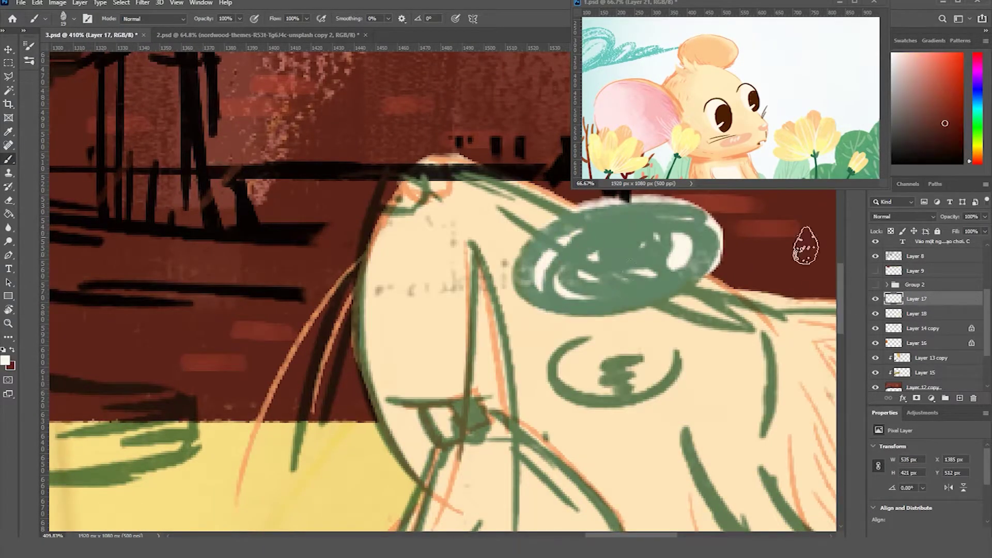
{"action": "key", "text": "b"}
{"action": "mouse_move", "coordinate": [586, 230]}
{"action": "left_mouse_down"}
{"action": "mouse_move", "coordinate": [602, 214]}
{"action": "mouse_move", "coordinate": [646, 218]}
{"action": "left_mouse_up"}
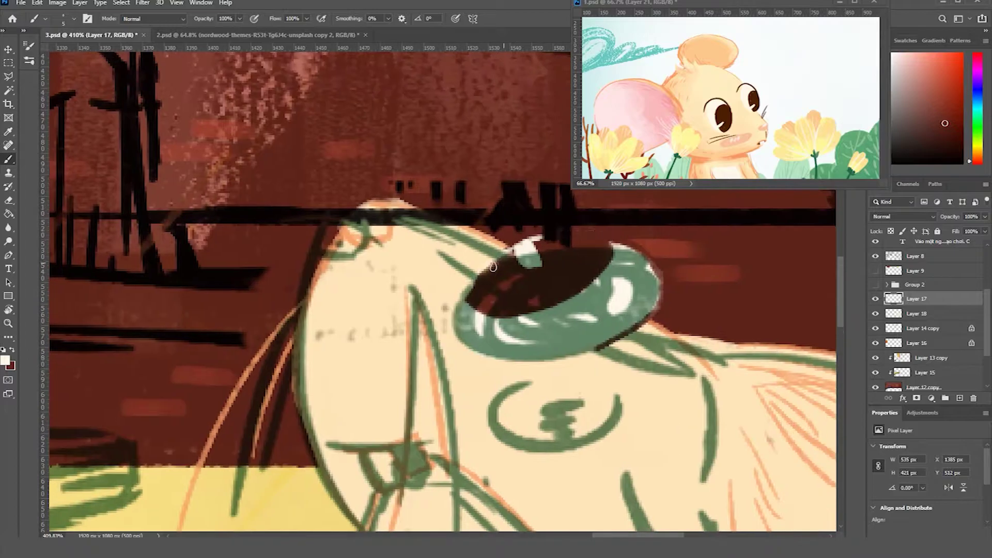
Paint a pink cheek with small white strokes and draw dark brown whiskers on the small mouse.
{"action": "scroll", "coordinate": [581, 202], "scroll_direction": "up", "scroll_amount": 3}
{"action": "left_click_drag", "start_coordinate": [402, 285], "coordinate": [527, 277]}
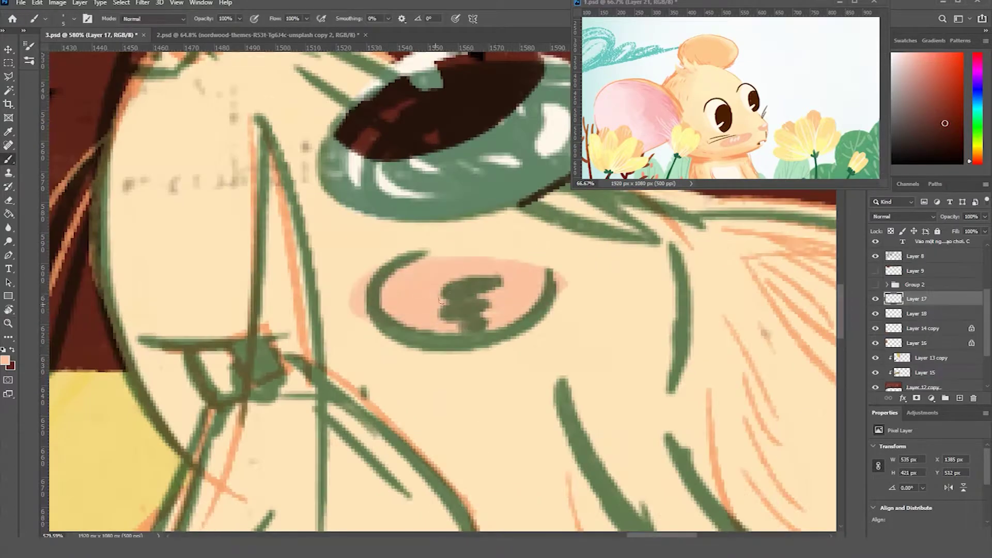
{"action": "left_click_drag", "start_coordinate": [379, 281], "coordinate": [502, 410]}
{"action": "left_click_drag", "start_coordinate": [188, 318], "coordinate": [309, 134]}
{"action": "left_click", "coordinate": [310, 134], "text": "alt"}
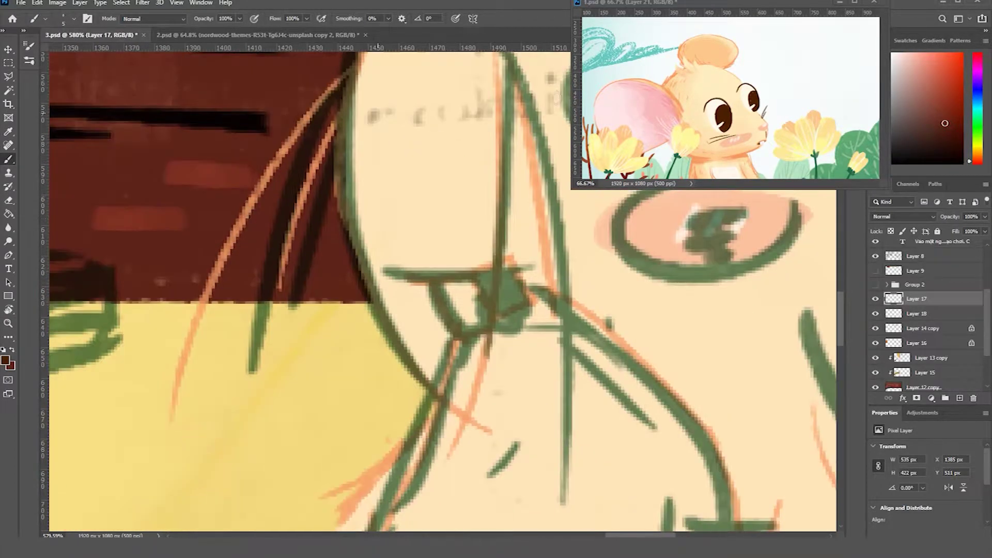
{"action": "scroll", "coordinate": [270, 293], "scroll_direction": "down", "scroll_amount": 5}
Hide the Layer 8 sketch and paint the mouse's belly white and its back and far foot orange on Layer 18.
{"action": "left_click", "coordinate": [917, 313]}
{"action": "left_click", "coordinate": [876, 256]}
{"action": "scroll", "coordinate": [725, 200], "scroll_direction": "down", "scroll_amount": 5}
{"action": "scroll", "coordinate": [724, 200], "scroll_direction": "right", "scroll_amount": 3}
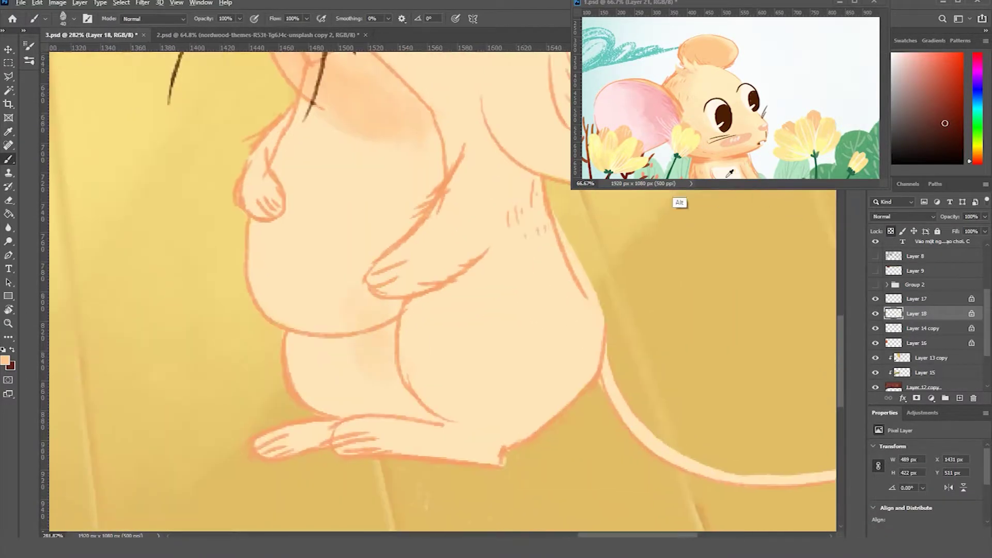
{"action": "scroll", "coordinate": [581, 215], "scroll_direction": "down", "scroll_amount": 3}
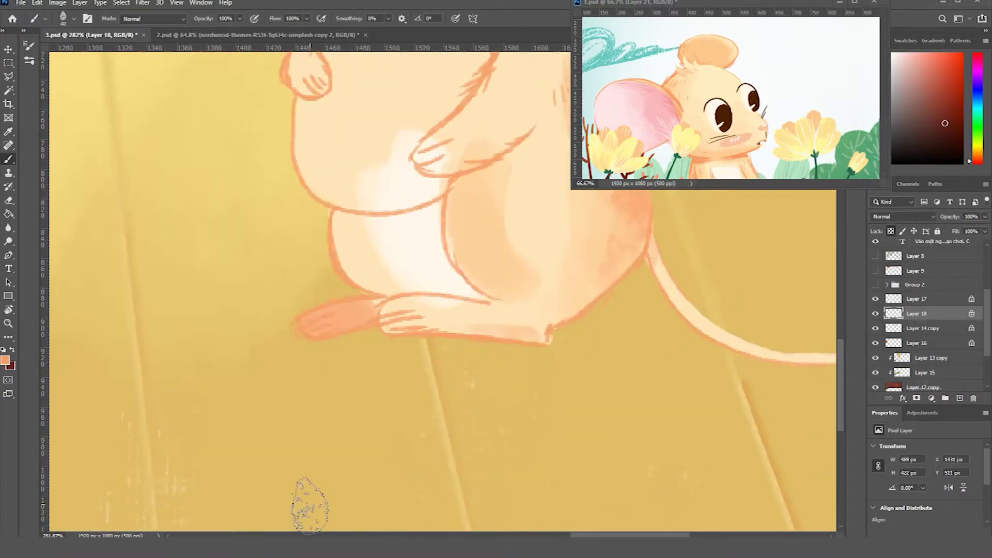
Shade the mouse's rump, thigh and feet in darker orange, leaving a light cream centre on the thigh.
{"action": "key", "text": "r"}
{"action": "left_click_drag", "start_coordinate": [460, 226], "coordinate": [474, 232]}
{"action": "key", "text": "b"}
{"action": "scroll", "coordinate": [418, 176], "scroll_direction": "up", "scroll_amount": 2}
{"action": "scroll", "coordinate": [370, 194], "scroll_direction": "right", "scroll_amount": 3}
{"action": "scroll", "coordinate": [370, 195], "scroll_direction": "up", "scroll_amount": 6}
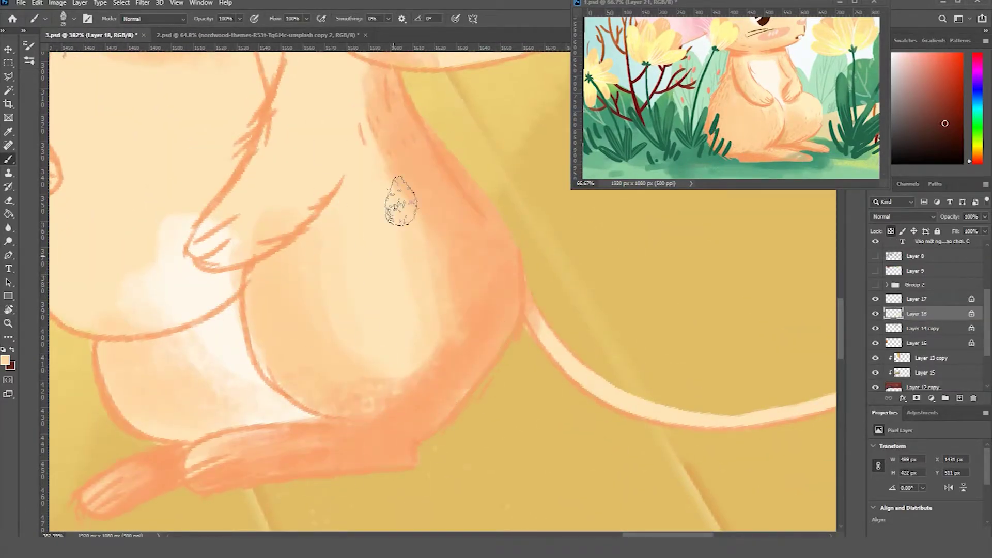
Shade the small mouse's upper back and the areas beneath its arm and belly in orange, adding short fur strokes below the neck.
{"action": "scroll", "coordinate": [419, 197], "scroll_direction": "up", "scroll_amount": 5}
{"action": "scroll", "coordinate": [420, 197], "scroll_direction": "left", "scroll_amount": 1}
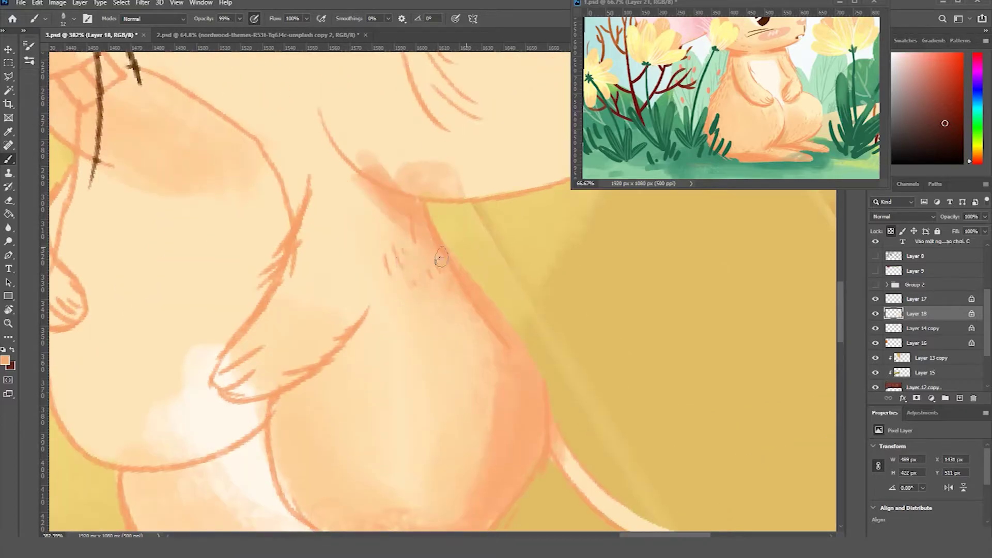
{"action": "scroll", "coordinate": [288, 402], "scroll_direction": "down", "scroll_amount": 5}
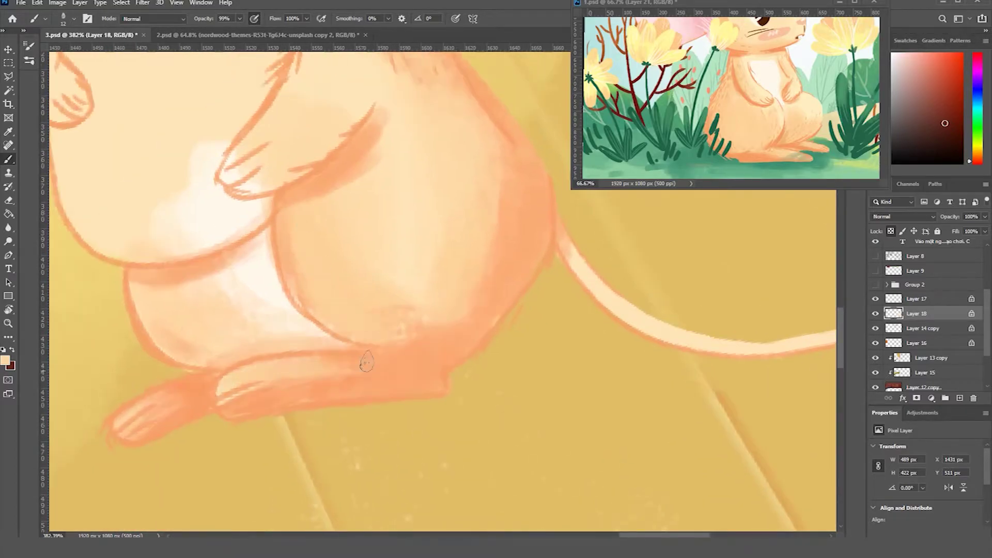
{"action": "scroll", "coordinate": [289, 342], "scroll_direction": "up", "scroll_amount": 2}
{"action": "left_click", "coordinate": [406, 349], "text": "alt"}
{"action": "left_click", "coordinate": [326, 250], "text": "alt"}
{"action": "scroll", "coordinate": [402, 314], "scroll_direction": "up", "scroll_amount": 5}
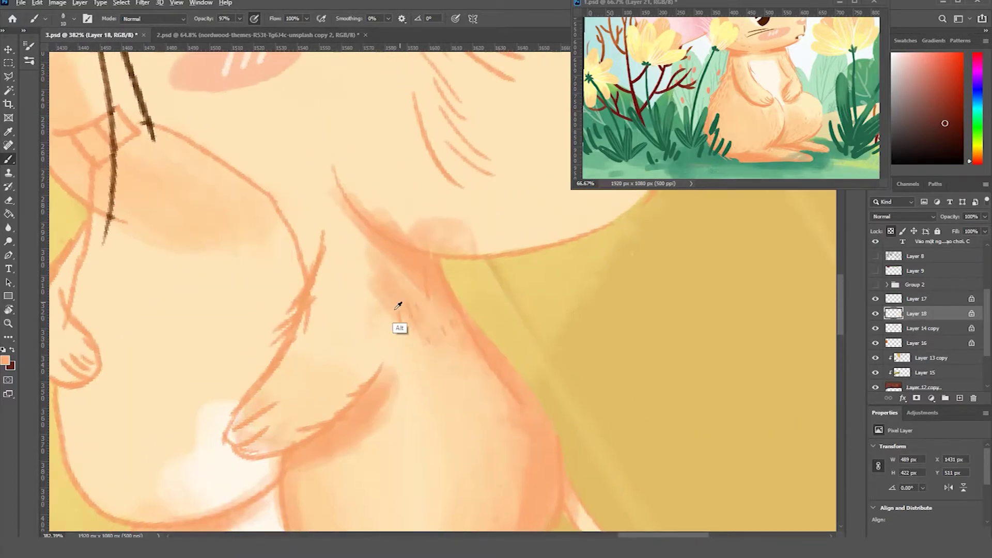
{"action": "scroll", "coordinate": [255, 453], "scroll_direction": "down", "scroll_amount": 5}
{"action": "scroll", "coordinate": [402, 333], "scroll_direction": "up", "scroll_amount": 5}
{"action": "scroll", "coordinate": [277, 248], "scroll_direction": "down", "scroll_amount": 3}
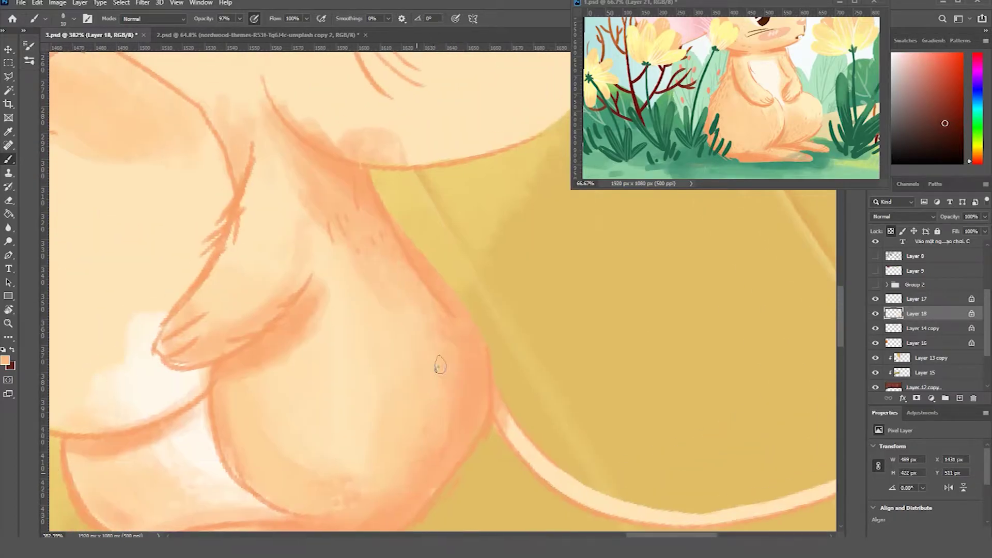
Paint the small mouse's two front teeth white on Layer 18.
{"action": "scroll", "coordinate": [428, 444], "scroll_direction": "up", "scroll_amount": 8}
{"action": "scroll", "coordinate": [428, 443], "scroll_direction": "left", "scroll_amount": 3}
{"action": "scroll", "coordinate": [228, 270], "scroll_direction": "up", "scroll_amount": 2}
{"action": "scroll", "coordinate": [227, 270], "scroll_direction": "left", "scroll_amount": 3}
{"action": "scroll", "coordinate": [258, 207], "scroll_direction": "down", "scroll_amount": 4}
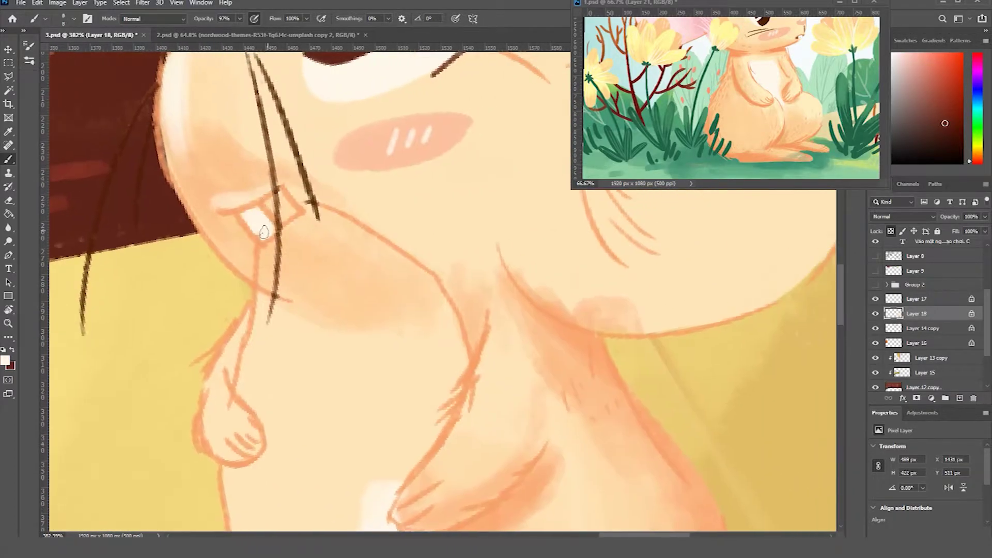
{"action": "scroll", "coordinate": [282, 140], "scroll_direction": "up", "scroll_amount": 3}
Softly shade the side of the small mouse's head around the cheek in light orange with a larger brush.
{"action": "key", "text": "bracketright"}
{"action": "key", "text": "bracketright"}
{"action": "key", "text": "bracketright"}
{"action": "key", "text": "bracketright"}
{"action": "key", "text": "bracketright"}
{"action": "scroll", "coordinate": [282, 140], "scroll_direction": "right", "scroll_amount": 5}
{"action": "scroll", "coordinate": [333, 255], "scroll_direction": "up", "scroll_amount": 2}
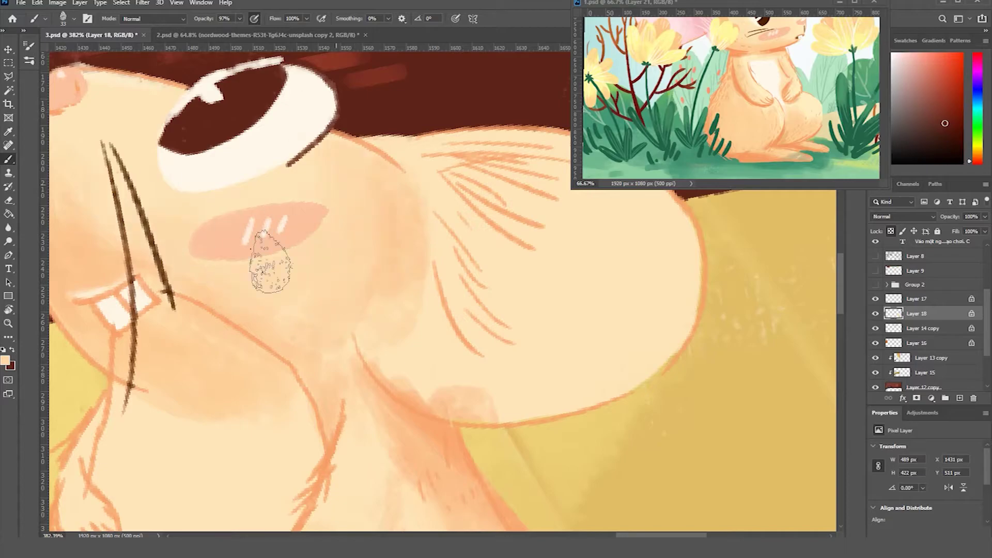
{"action": "scroll", "coordinate": [332, 232], "scroll_direction": "up", "scroll_amount": 2}
{"action": "scroll", "coordinate": [348, 272], "scroll_direction": "down", "scroll_amount": 2}
Fill the small mouse's inner ear with the pink of the reference mouse, leaving an orange rim along its upper edge.
{"action": "scroll", "coordinate": [247, 320], "scroll_direction": "right", "scroll_amount": 5}
{"action": "key", "text": "bracketleft"}
{"action": "key", "text": "bracketleft"}
{"action": "key", "text": "bracketleft"}
{"action": "mouse_move", "coordinate": [233, 293]}
{"action": "left_mouse_down"}
{"action": "mouse_move", "coordinate": [288, 191]}
{"action": "mouse_move", "coordinate": [346, 209]}
{"action": "mouse_move", "coordinate": [353, 329]}
{"action": "mouse_move", "coordinate": [280, 383]}
{"action": "mouse_move", "coordinate": [458, 305]}
{"action": "mouse_move", "coordinate": [398, 170]}
{"action": "left_mouse_up"}
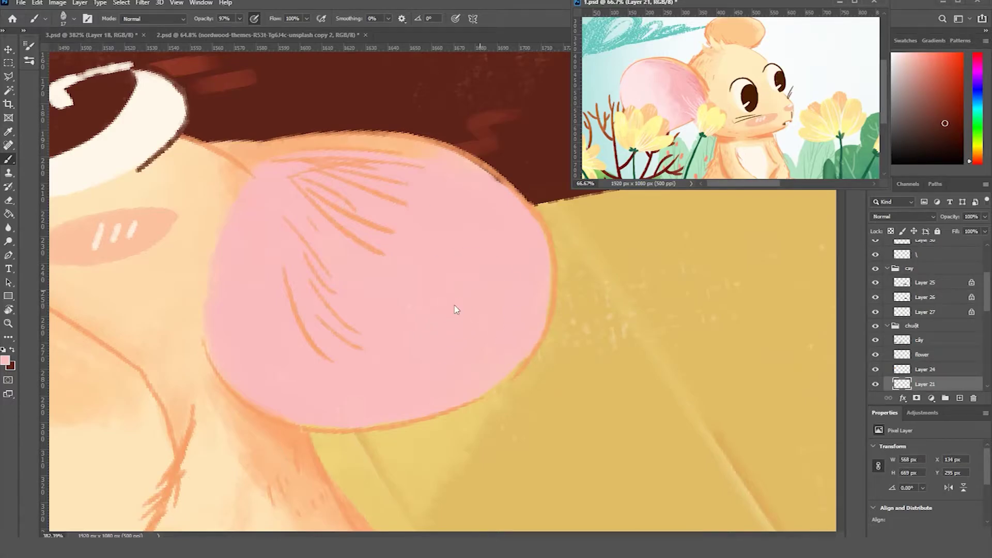
Blend paler pink patches into the outer and lower part of the small mouse's ear.
{"action": "mouse_move", "coordinate": [467, 359]}
{"action": "left_mouse_down"}
{"action": "mouse_move", "coordinate": [604, 282]}
{"action": "mouse_move", "coordinate": [547, 392]}
{"action": "mouse_move", "coordinate": [433, 209]}
{"action": "mouse_move", "coordinate": [338, 289]}
{"action": "mouse_move", "coordinate": [499, 321]}
{"action": "left_mouse_up"}
{"action": "left_click", "coordinate": [470, 323], "text": "alt"}
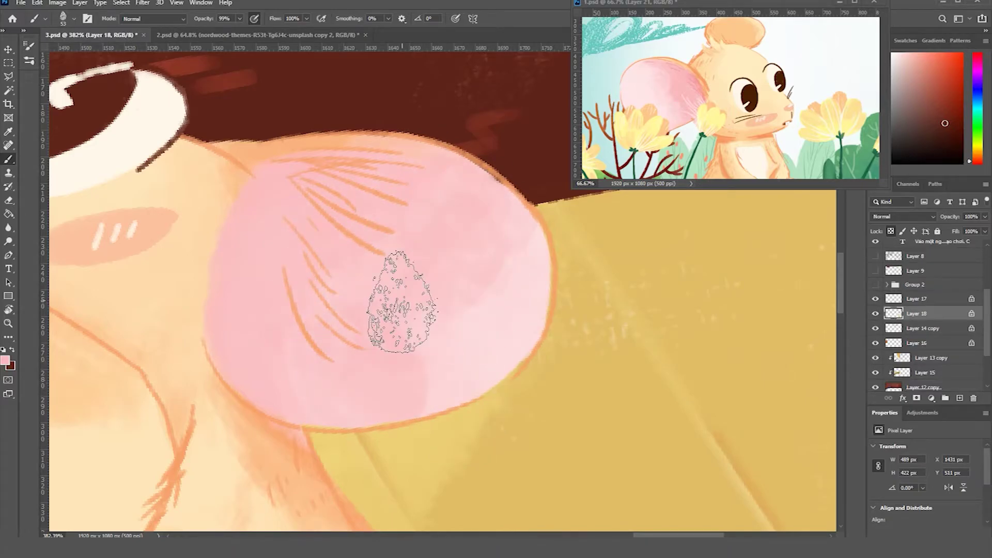
{"action": "key", "text": "bracketleft"}
{"action": "key", "text": "bracketleft"}
{"action": "key", "text": "bracketleft"}
{"action": "key", "text": "bracketleft"}
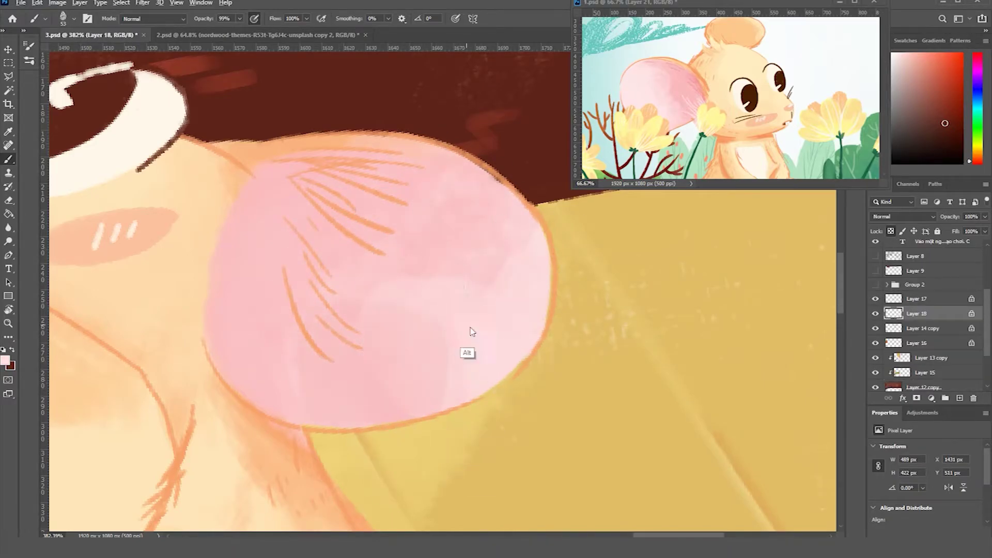
Fill the rounded object held between the small mouse's paws with reddish brown on Layer 18.
{"action": "scroll", "coordinate": [459, 244], "scroll_direction": "up", "scroll_amount": 2}
{"action": "scroll", "coordinate": [362, 227], "scroll_direction": "left", "scroll_amount": 3}
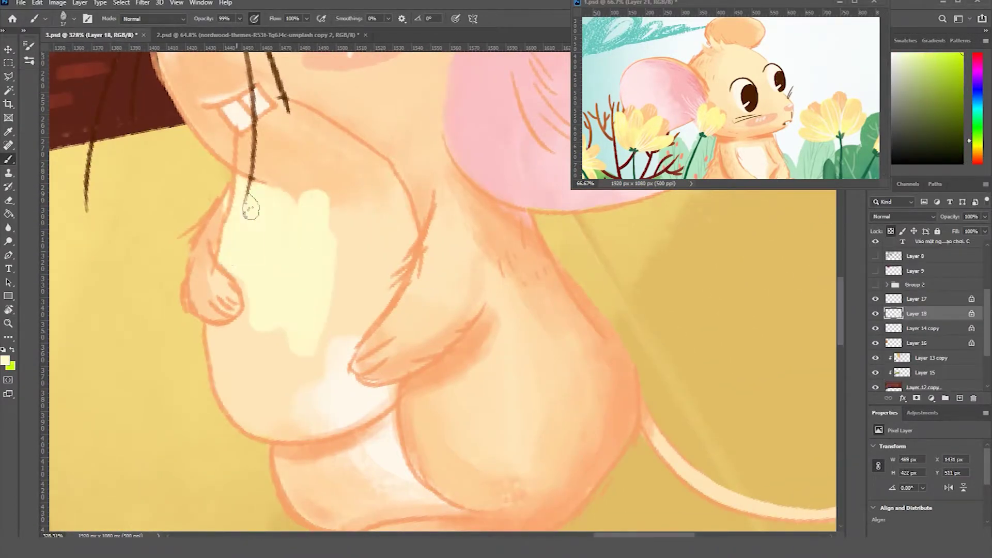
{"action": "left_click", "coordinate": [979, 61]}
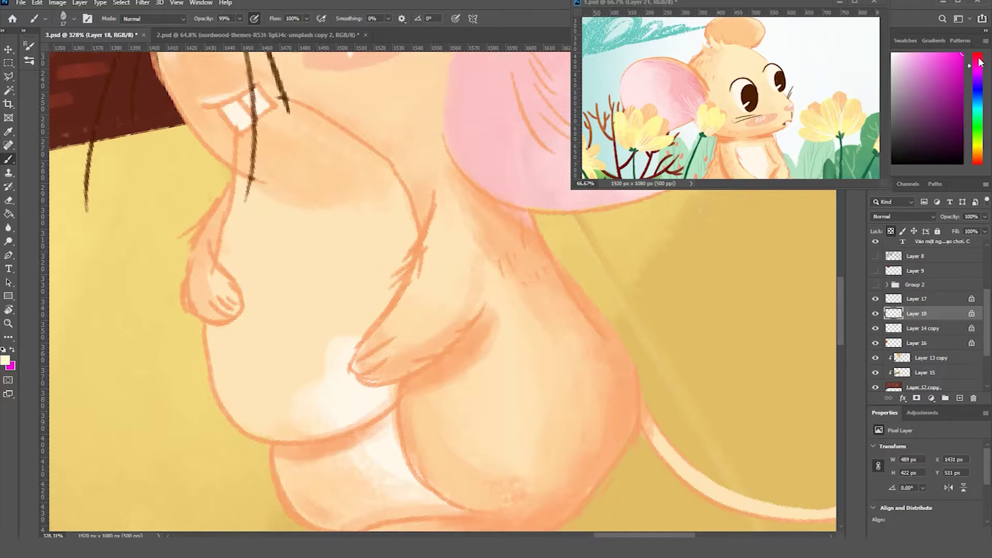
{"action": "left_click_drag", "start_coordinate": [361, 250], "coordinate": [276, 183]}
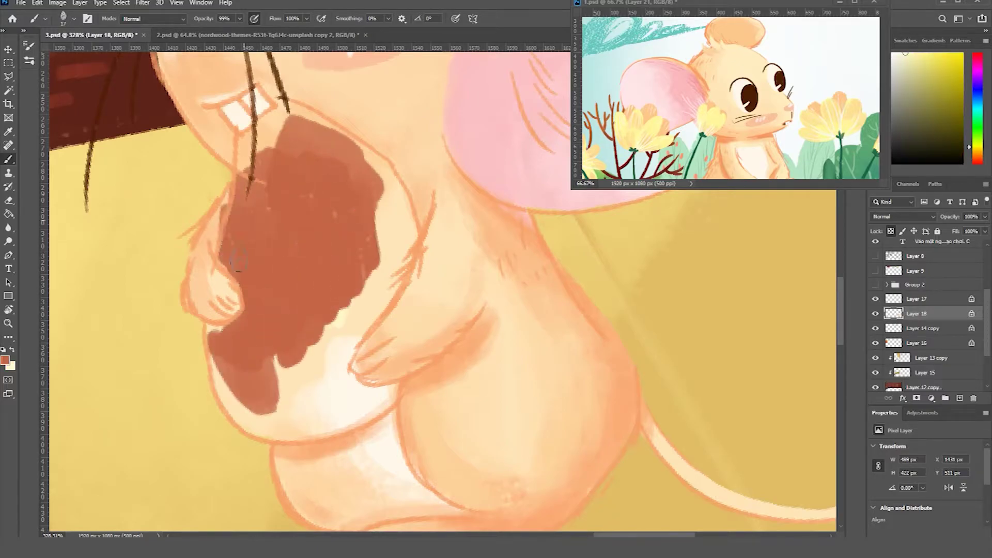
{"action": "scroll", "coordinate": [232, 252], "scroll_direction": "down", "scroll_amount": 3}
{"action": "scroll", "coordinate": [440, 287], "scroll_direction": "up", "scroll_amount": 5}
{"action": "scroll", "coordinate": [440, 288], "scroll_direction": "down", "scroll_amount": 3}
{"action": "left_click_drag", "start_coordinate": [393, 444], "coordinate": [535, 230]}
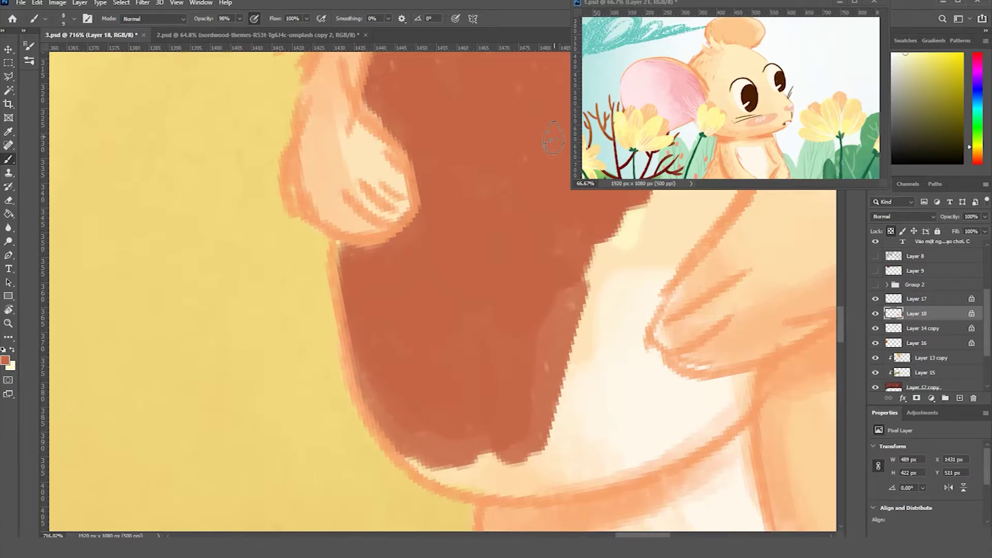
{"action": "scroll", "coordinate": [530, 106], "scroll_direction": "right", "scroll_amount": 5}
{"action": "scroll", "coordinate": [463, 306], "scroll_direction": "up", "scroll_amount": 3}
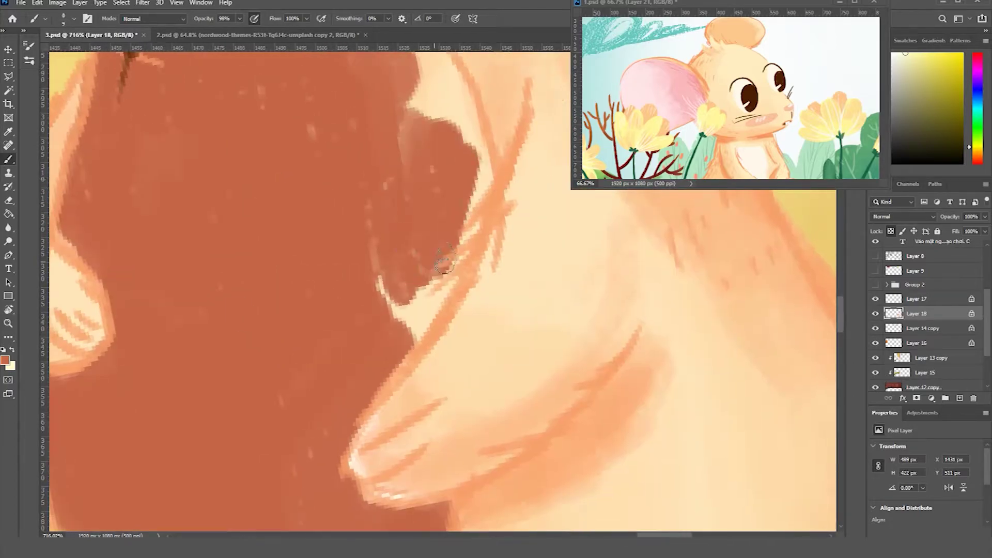
Dot the brown object with pale cream spots and shade it darker brown along its edge and beneath the paws.
{"action": "key", "text": "x"}
{"action": "scroll", "coordinate": [431, 264], "scroll_direction": "down", "scroll_amount": 2}
{"action": "mouse_move", "coordinate": [431, 263]}
{"action": "left_mouse_down"}
{"action": "mouse_move", "coordinate": [262, 288]}
{"action": "mouse_move", "coordinate": [414, 256]}
{"action": "left_mouse_up"}
{"action": "scroll", "coordinate": [414, 256], "scroll_direction": "down", "scroll_amount": 3}
{"action": "key", "text": "x"}
{"action": "left_click_drag", "start_coordinate": [343, 295], "coordinate": [347, 354]}
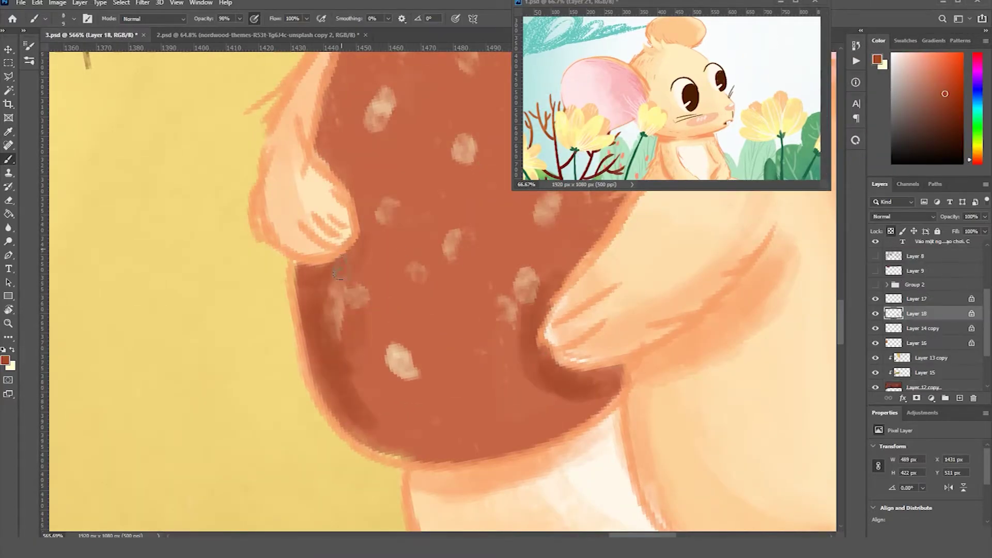
{"action": "scroll", "coordinate": [335, 283], "scroll_direction": "up", "scroll_amount": 3}
{"action": "scroll", "coordinate": [335, 284], "scroll_direction": "down", "scroll_amount": 3}
Add short orange fur strokes along the small mouse's arm, back and thigh.
{"action": "key", "text": "z"}
{"action": "mouse_move", "coordinate": [392, 253]}
{"action": "left_mouse_down"}
{"action": "mouse_move", "coordinate": [338, 253]}
{"action": "mouse_move", "coordinate": [393, 252]}
{"action": "left_mouse_up"}
{"action": "key", "text": "b"}
{"action": "right_click", "coordinate": [417, 263]}
{"action": "key", "text": "Escape"}
{"action": "scroll", "coordinate": [417, 263], "scroll_direction": "down", "scroll_amount": 3}
{"action": "left_click", "coordinate": [411, 187], "text": "alt"}
{"action": "scroll", "coordinate": [412, 187], "scroll_direction": "up", "scroll_amount": 3}
{"action": "scroll", "coordinate": [296, 263], "scroll_direction": "down", "scroll_amount": 3}
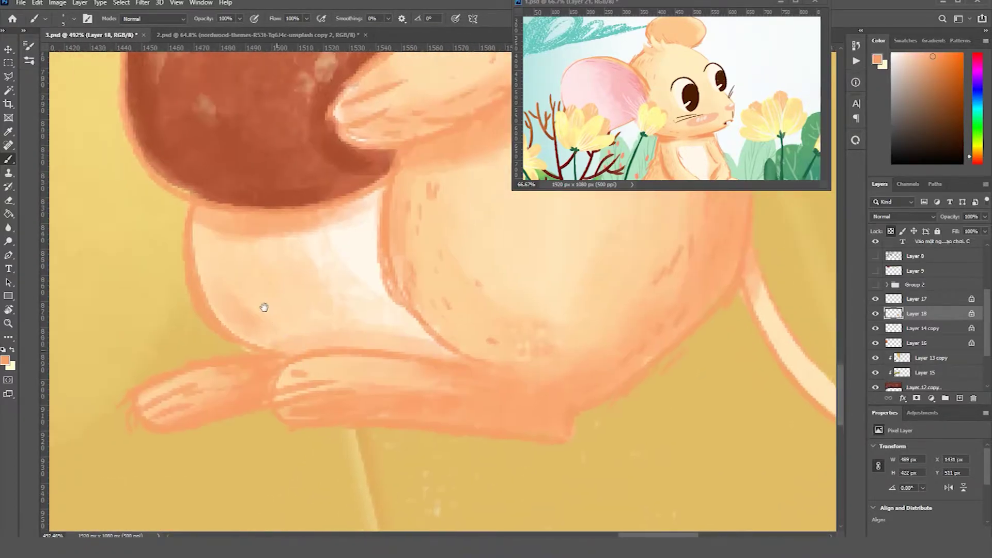
{"action": "scroll", "coordinate": [262, 311], "scroll_direction": "up", "scroll_amount": 2}
On Layer 17, add a fur tuft behind the small mouse's eye and recolour the fur lines inside its ear pink and cream.
{"action": "left_click", "coordinate": [915, 299]}
{"action": "key", "text": "z"}
{"action": "scroll", "coordinate": [373, 235], "scroll_direction": "down", "scroll_amount": 6}
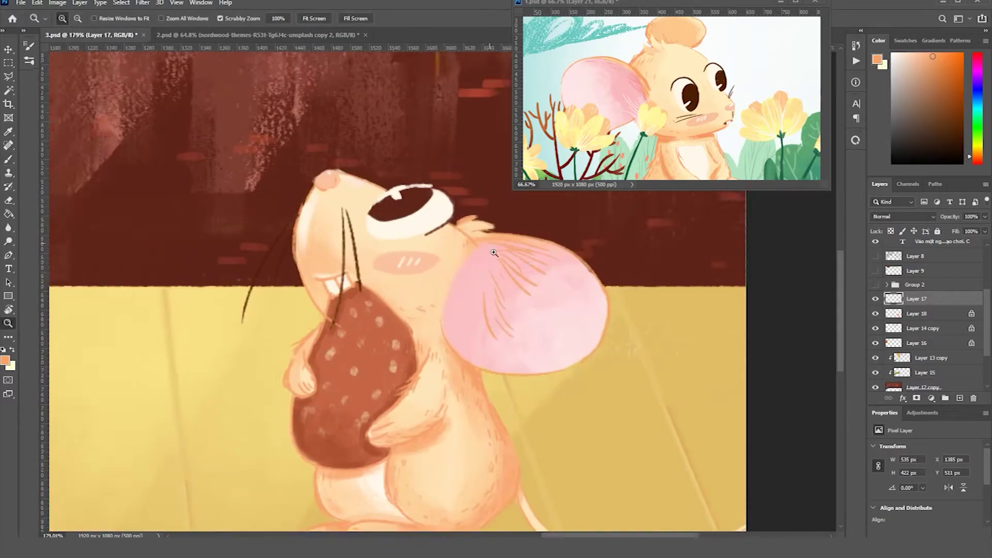
{"action": "key", "text": "b"}
{"action": "left_click", "coordinate": [584, 56], "text": "alt"}
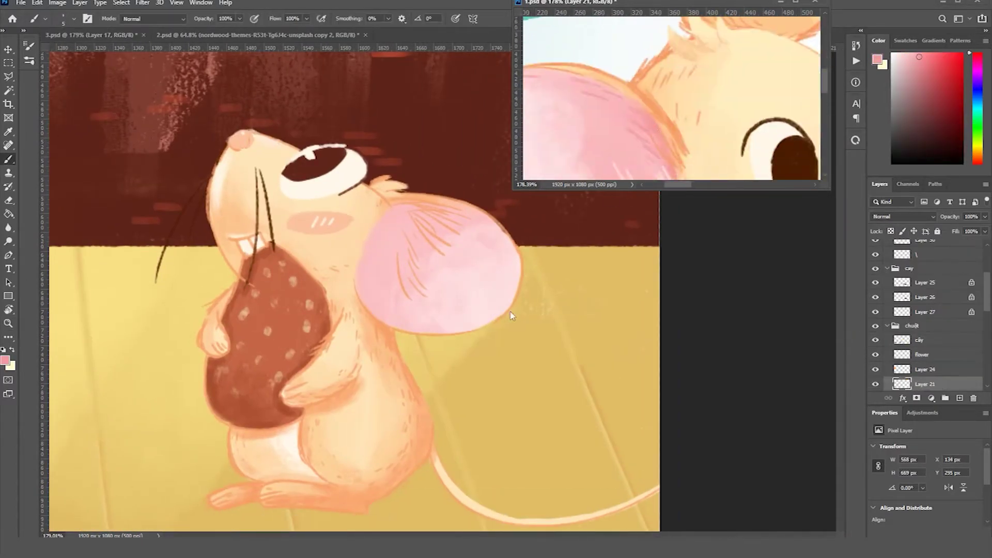
{"action": "left_click", "coordinate": [902, 40]}
{"action": "left_click", "coordinate": [875, 57]}
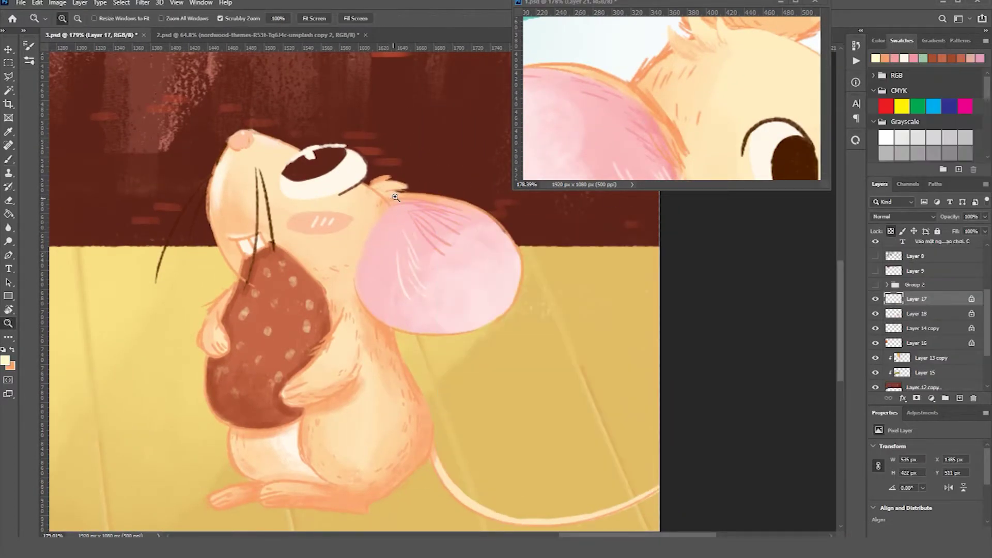
{"action": "key", "text": "ctrl+plus"}
{"action": "key", "text": "ctrl+plus"}
{"action": "key", "text": "ctrl+plus"}
{"action": "key", "text": "ctrl+plus"}
{"action": "scroll", "coordinate": [415, 300], "scroll_direction": "down", "scroll_amount": 10}
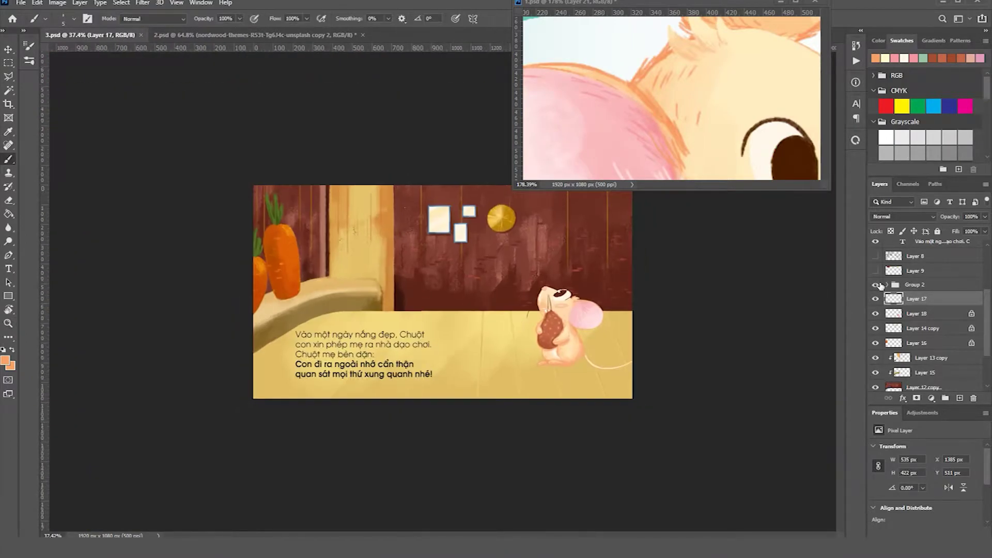
{"action": "key", "text": "alt+Tab"}
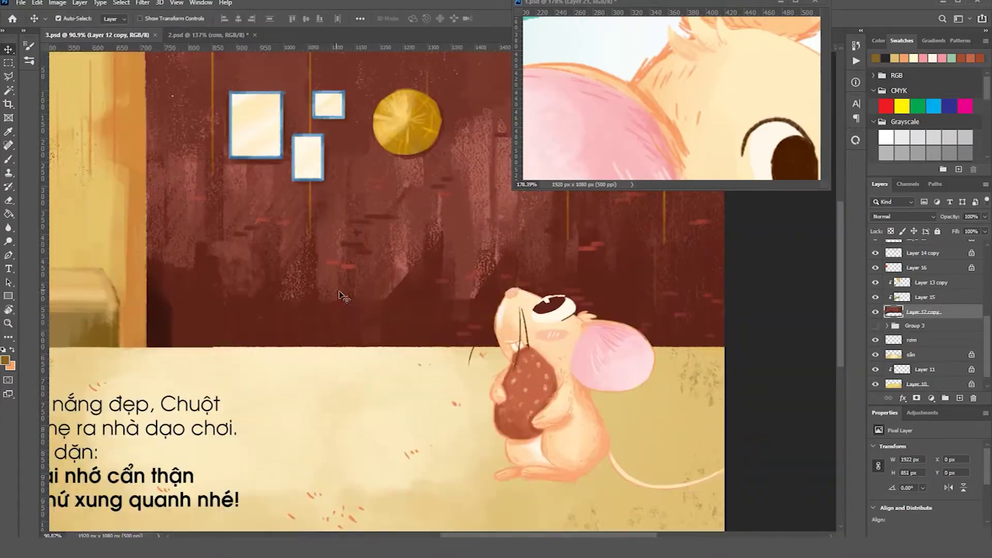
Lock the transparency of Layer 12 copy and work reddish-brown texture into the dark red wall with a rough brush.
{"action": "right_click", "coordinate": [268, 274]}
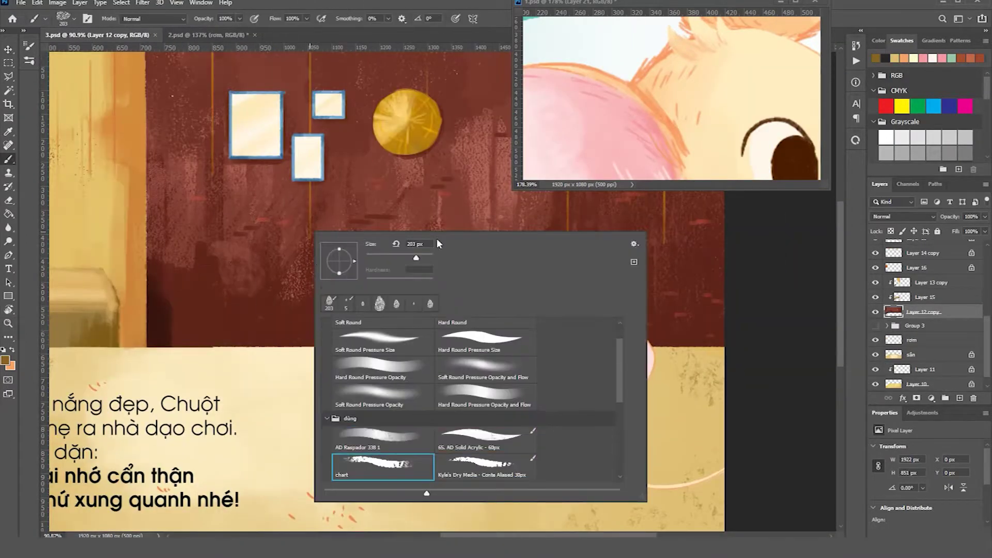
{"action": "left_click", "coordinate": [87, 18]}
{"action": "key", "text": "F5"}
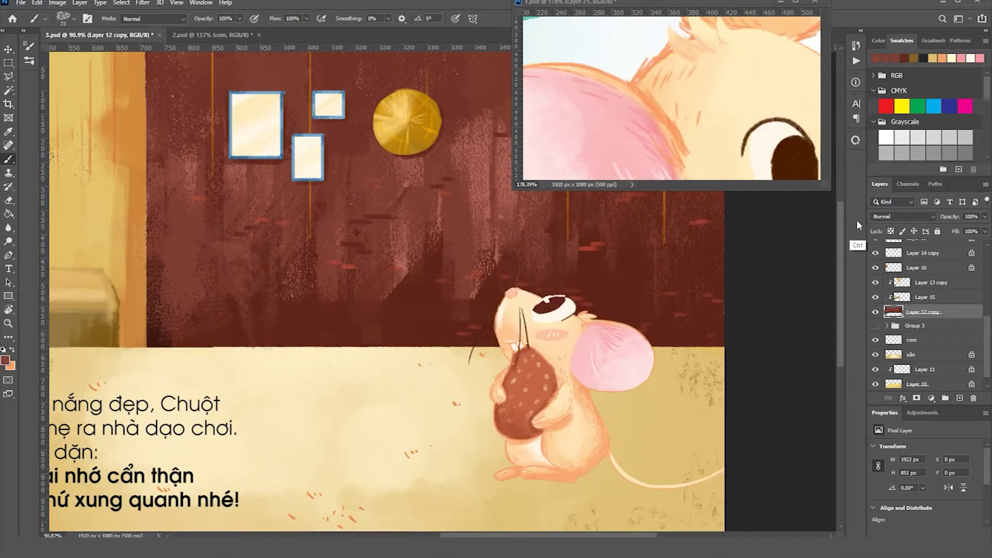
{"action": "left_click_drag", "start_coordinate": [407, 239], "coordinate": [467, 239]}
{"action": "key", "text": "ctrl+z"}
{"action": "key", "text": "F5"}
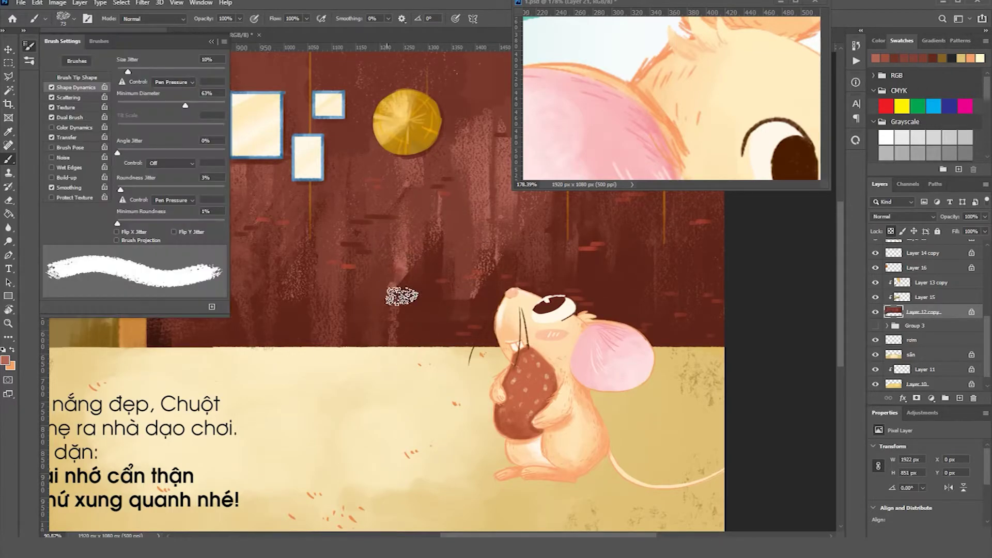
{"action": "key", "text": "F5"}
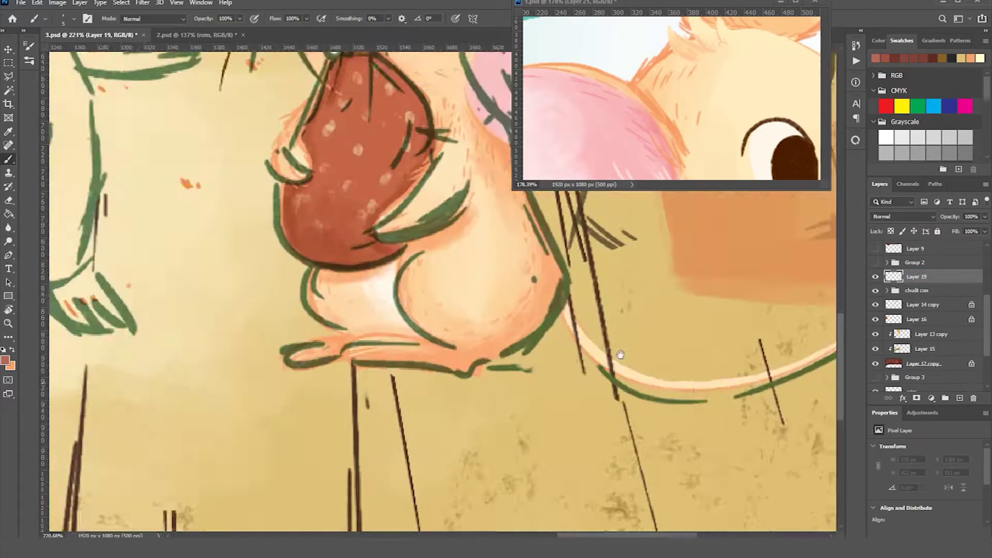
Shade the small mouse's tail orange on Layer 18 in the chuột con group, keeping a lighter upper edge.
{"action": "left_click", "coordinate": [469, 270]}
{"action": "left_click", "coordinate": [415, 272]}
{"action": "scroll", "coordinate": [419, 250], "scroll_direction": "down", "scroll_amount": 3}
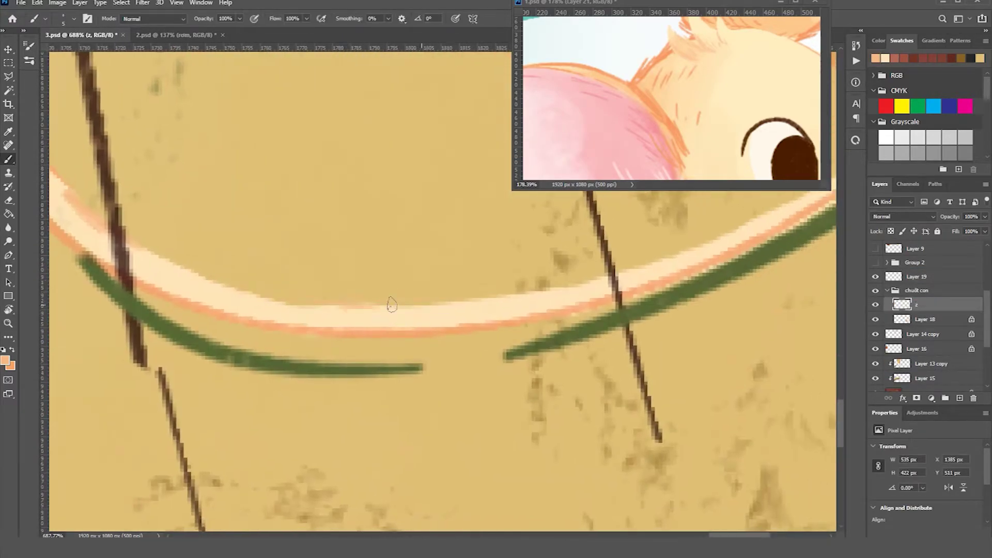
{"action": "key", "text": "alt+bracketleft"}
{"action": "scroll", "coordinate": [454, 332], "scroll_direction": "up", "scroll_amount": 2}
{"action": "left_click_drag", "start_coordinate": [453, 332], "coordinate": [425, 319]}
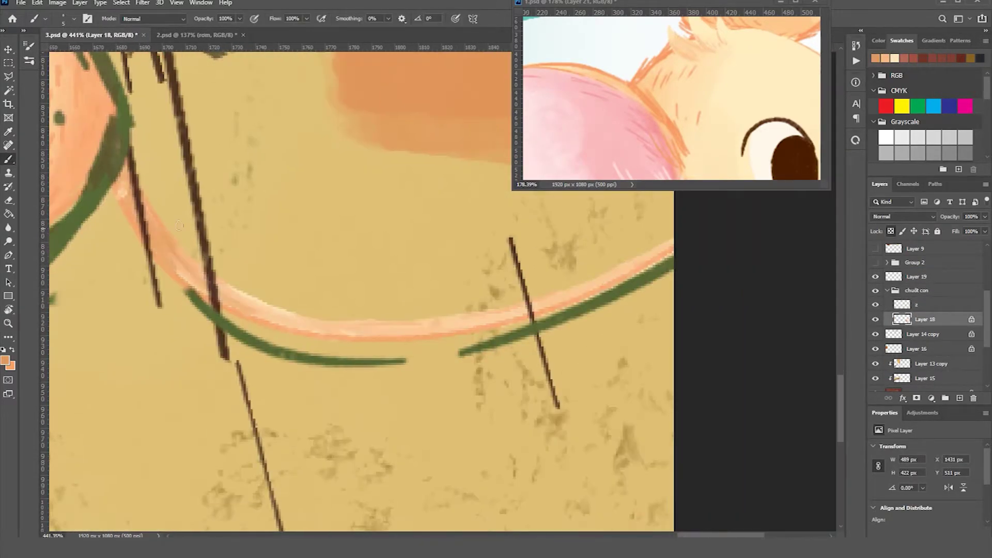
{"action": "scroll", "coordinate": [426, 320], "scroll_direction": "down", "scroll_amount": 2}
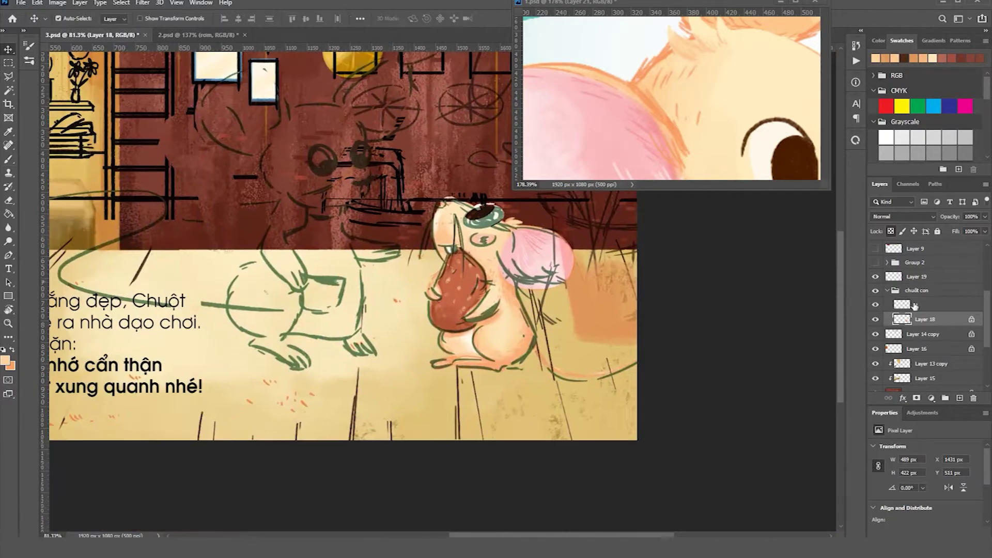
On Layer 19, hide the red wall and trace the larger mouse's cheek and chin from the sketch in thin orange lines.
{"action": "right_click", "coordinate": [478, 271]}
{"action": "key", "text": "Return"}
{"action": "scroll", "coordinate": [338, 154], "scroll_direction": "up", "scroll_amount": 2}
{"action": "left_click", "coordinate": [916, 364]}
{"action": "key", "text": "b"}
{"action": "scroll", "coordinate": [465, 290], "scroll_direction": "up", "scroll_amount": 4}
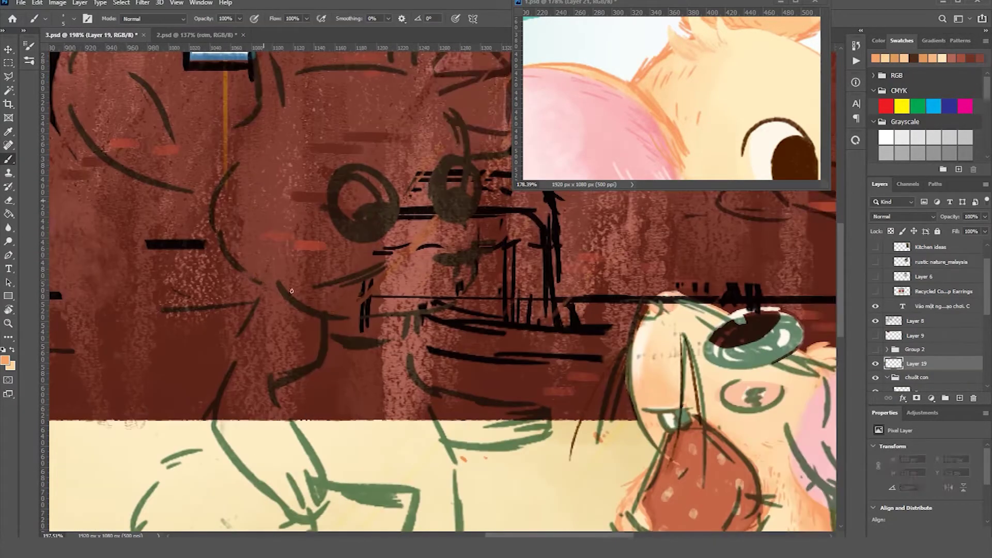
{"action": "scroll", "coordinate": [930, 336], "scroll_direction": "down", "scroll_amount": 3}
{"action": "scroll", "coordinate": [931, 336], "scroll_direction": "up", "scroll_amount": 3}
{"action": "scroll", "coordinate": [466, 290], "scroll_direction": "down", "scroll_amount": 3}
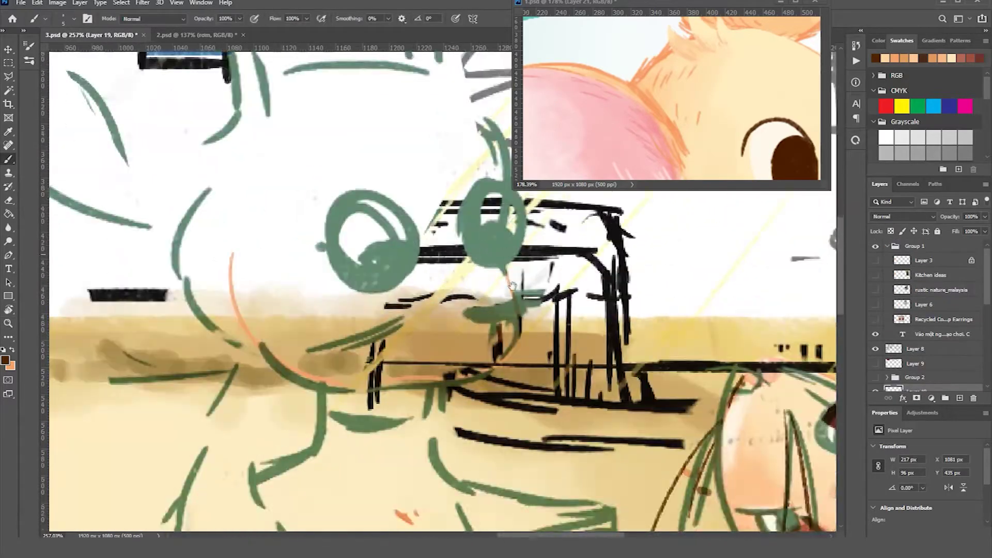
Trace the larger mouse's two round ears in thin orange lines over the green sketch.
{"action": "key", "text": "x"}
{"action": "scroll", "coordinate": [177, 238], "scroll_direction": "up", "scroll_amount": 1}
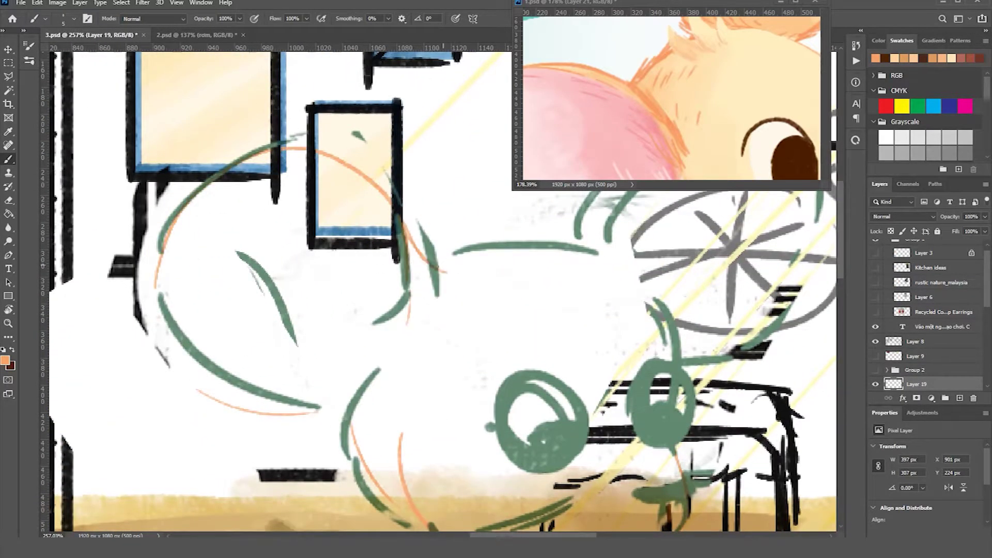
{"action": "scroll", "coordinate": [449, 262], "scroll_direction": "down", "scroll_amount": 2}
{"action": "scroll", "coordinate": [465, 361], "scroll_direction": "up", "scroll_amount": 2}
{"action": "key", "text": "x"}
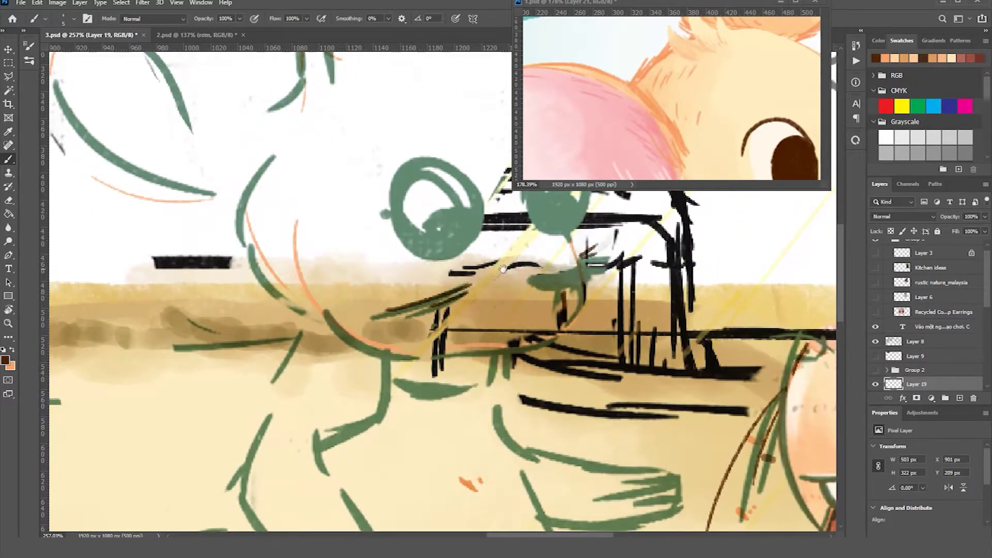
{"action": "scroll", "coordinate": [296, 172], "scroll_direction": "down", "scroll_amount": 2}
{"action": "scroll", "coordinate": [296, 172], "scroll_direction": "up", "scroll_amount": 2}
Sample pink from the reference mouse and draw fine fur strokes along the inner edge of the larger mouse's ear.
{"action": "key", "text": "x"}
{"action": "left_click", "coordinate": [309, 309], "text": "alt"}
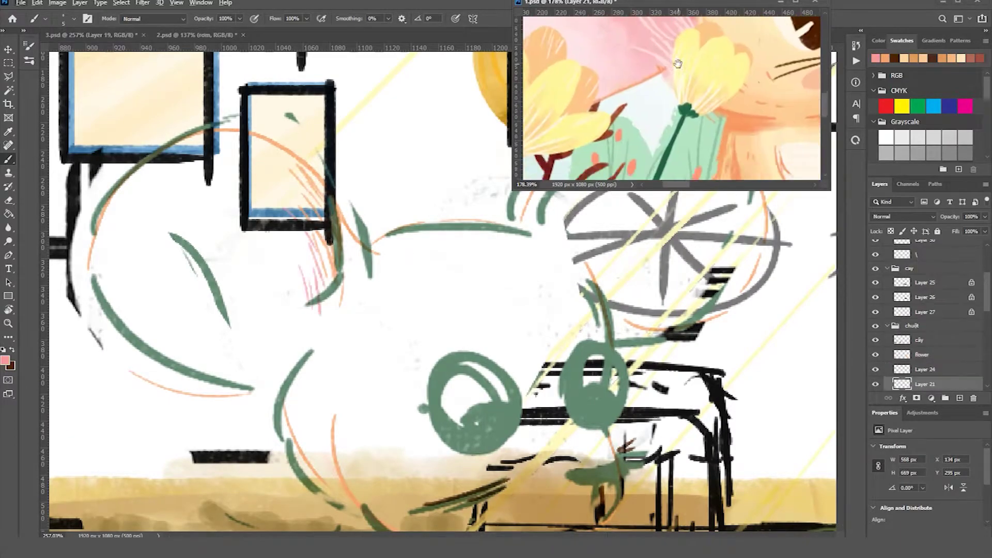
{"action": "scroll", "coordinate": [279, 294], "scroll_direction": "down", "scroll_amount": 5}
{"action": "scroll", "coordinate": [262, 283], "scroll_direction": "down", "scroll_amount": 2}
Trace the larger mouse's arm, rounded back and hind foot in thin orange lines over the green sketch on Layer 19.
{"action": "left_click_drag", "start_coordinate": [269, 362], "coordinate": [331, 497]}
{"action": "left_click_drag", "start_coordinate": [517, 336], "coordinate": [661, 357]}
{"action": "scroll", "coordinate": [476, 334], "scroll_direction": "right", "scroll_amount": 2}
{"action": "scroll", "coordinate": [476, 334], "scroll_direction": "down", "scroll_amount": 3}
{"action": "scroll", "coordinate": [476, 334], "scroll_direction": "left", "scroll_amount": 2}
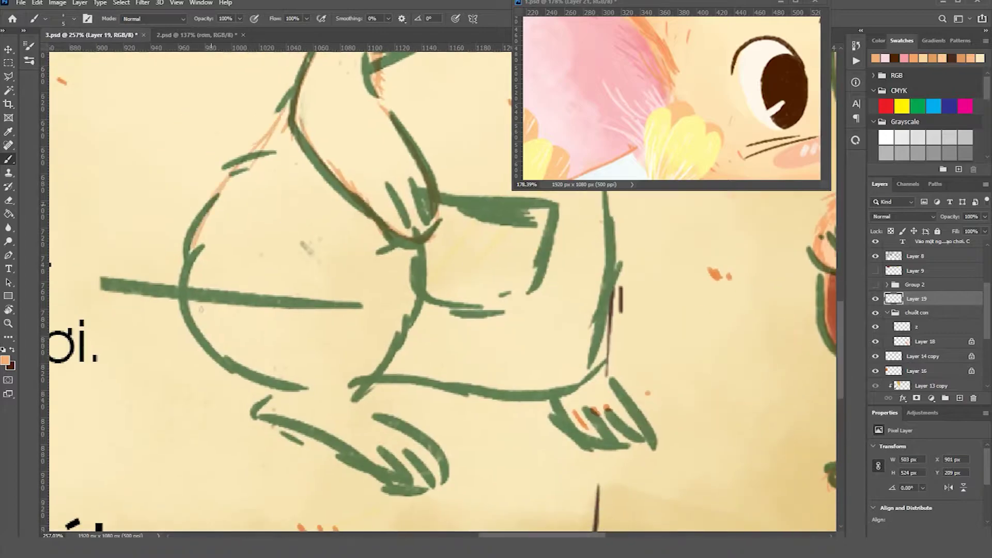
{"action": "scroll", "coordinate": [420, 451], "scroll_direction": "up", "scroll_amount": 2}
{"action": "scroll", "coordinate": [421, 451], "scroll_direction": "right", "scroll_amount": 1}
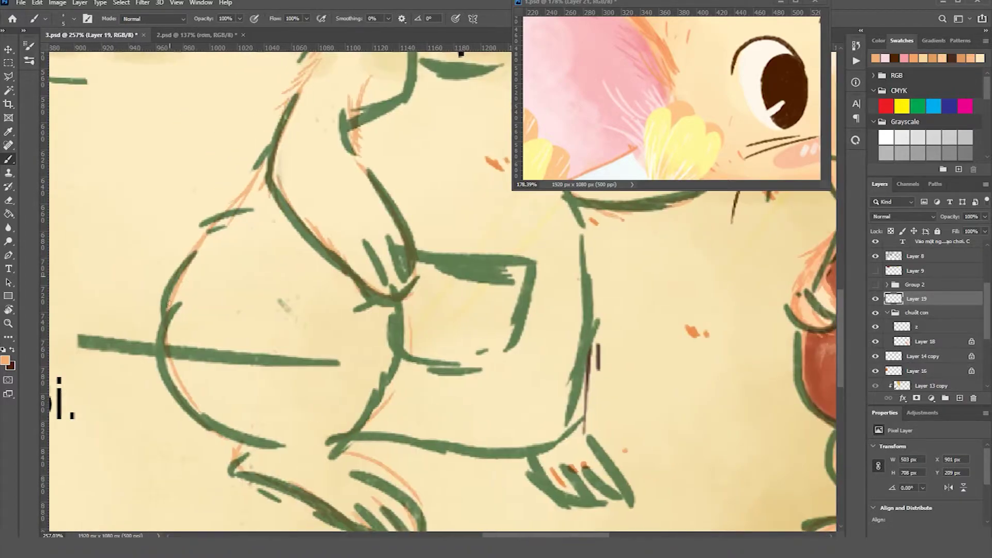
Draw fine orange and pink fur strokes fanning out from the base of the larger mouse's far ear.
{"action": "scroll", "coordinate": [149, 290], "scroll_direction": "down", "scroll_amount": 4}
{"action": "scroll", "coordinate": [149, 289], "scroll_direction": "down", "scroll_amount": 10}
{"action": "scroll", "coordinate": [148, 289], "scroll_direction": "right", "scroll_amount": 3}
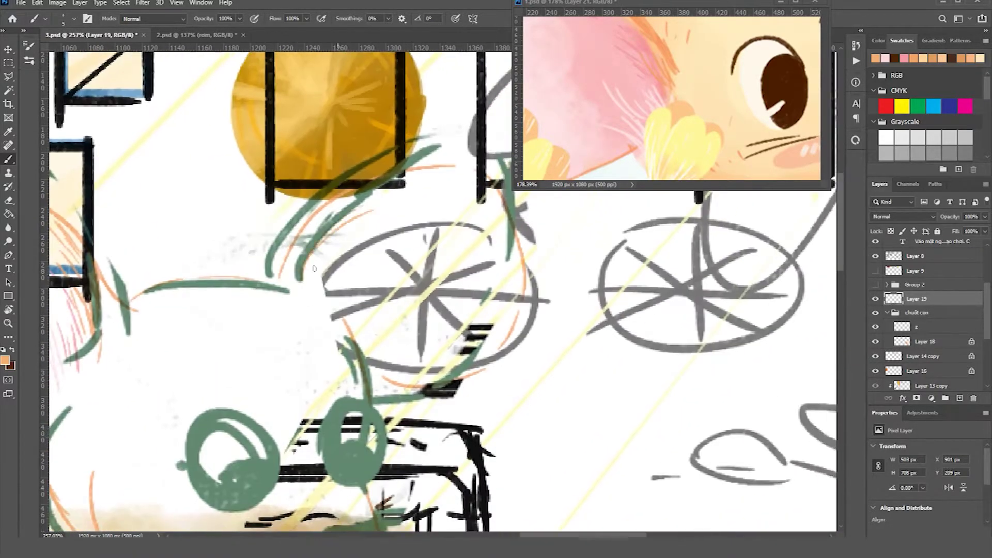
{"action": "scroll", "coordinate": [266, 237], "scroll_direction": "down", "scroll_amount": 2}
{"action": "scroll", "coordinate": [266, 237], "scroll_direction": "left", "scroll_amount": 1}
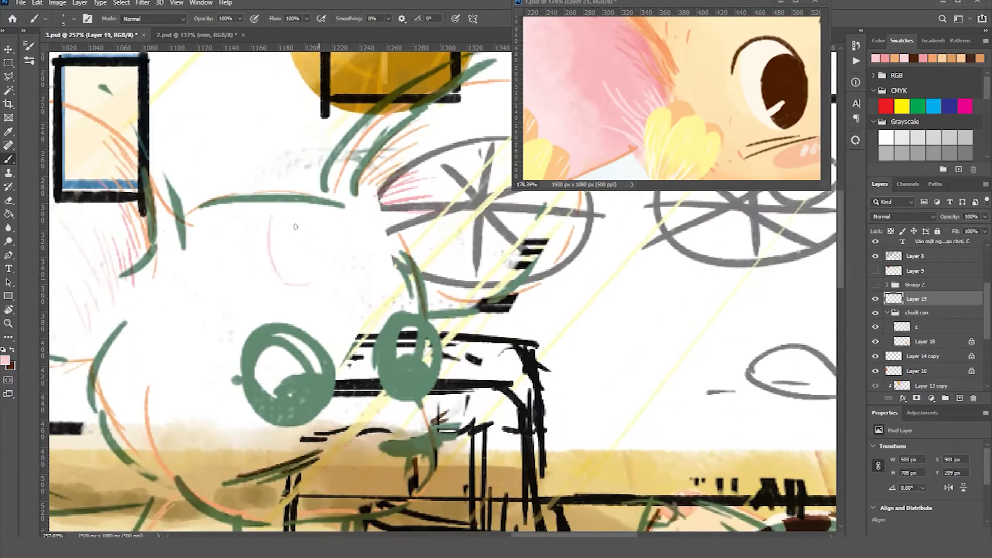
Draw a curved tuft of hair on the larger mouse's forehead in light orange lines.
{"action": "scroll", "coordinate": [299, 225], "scroll_direction": "down", "scroll_amount": 2}
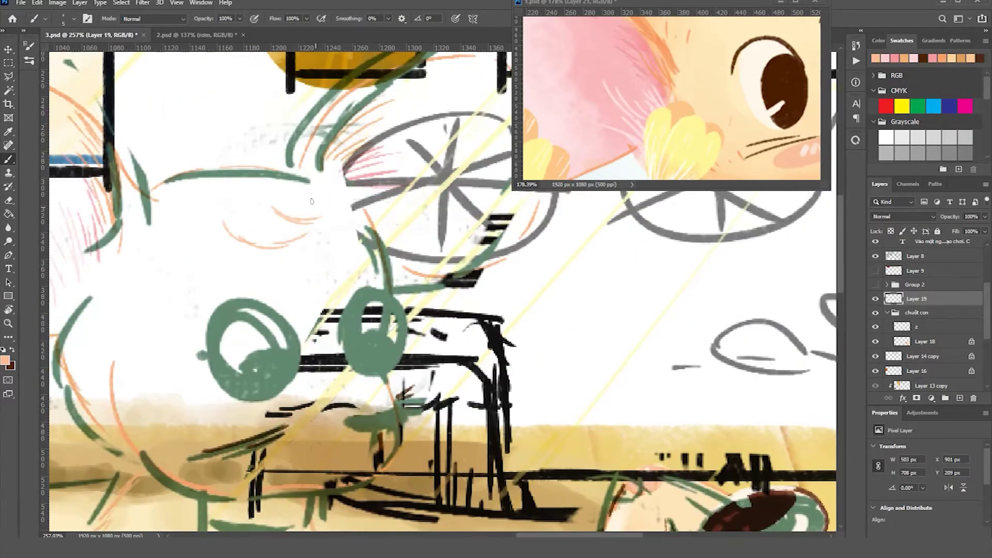
{"action": "scroll", "coordinate": [321, 210], "scroll_direction": "down", "scroll_amount": 3}
{"action": "scroll", "coordinate": [321, 211], "scroll_direction": "up", "scroll_amount": 3}
{"action": "left_click_drag", "start_coordinate": [310, 217], "coordinate": [324, 261]}
{"action": "scroll", "coordinate": [324, 261], "scroll_direction": "down", "scroll_amount": 3}
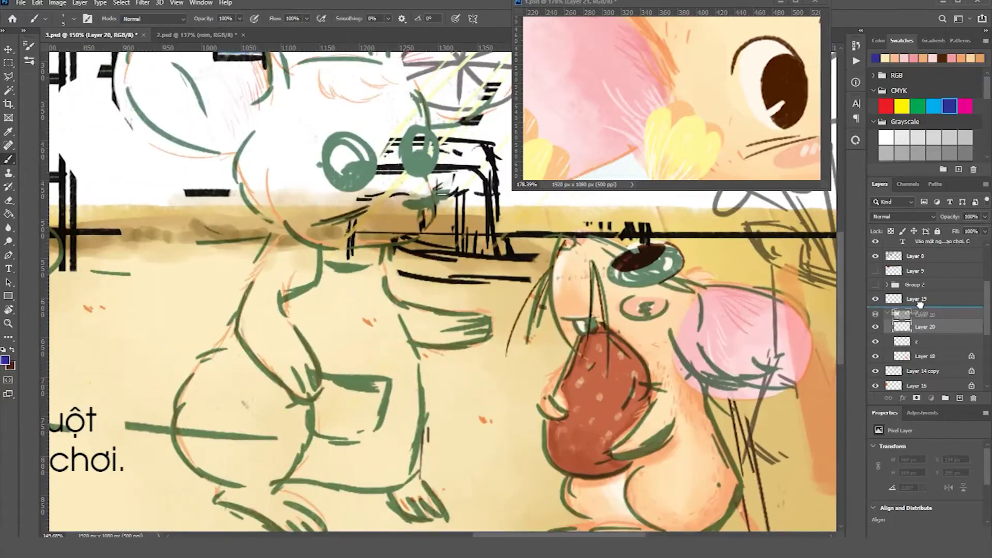
Place Layer 20 directly below Layer 19 and trace the apron's hem in dark blue on Layer 19.
{"action": "scroll", "coordinate": [310, 233], "scroll_direction": "up", "scroll_amount": 3}
{"action": "left_click_drag", "start_coordinate": [925, 327], "coordinate": [926, 306]}
{"action": "left_click", "coordinate": [917, 298]}
{"action": "left_click", "coordinate": [949, 106]}
{"action": "left_click_drag", "start_coordinate": [343, 216], "coordinate": [296, 310]}
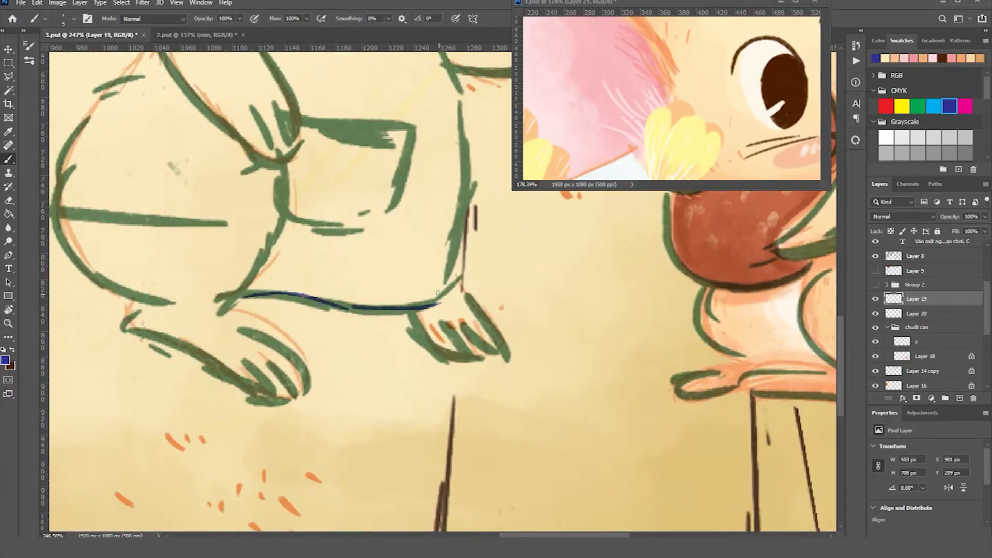
{"action": "mouse_move", "coordinate": [349, 235]}
{"action": "left_mouse_down"}
{"action": "mouse_move", "coordinate": [426, 246]}
{"action": "mouse_move", "coordinate": [473, 527]}
{"action": "left_mouse_up"}
Trace the apron's side, neckline and back bow in dark blue and the larger mouse's long tail in thin orange.
{"action": "key", "text": "r"}
{"action": "left_click_drag", "start_coordinate": [423, 289], "coordinate": [444, 284]}
{"action": "scroll", "coordinate": [443, 284], "scroll_direction": "down", "scroll_amount": 4}
{"action": "key", "text": "b"}
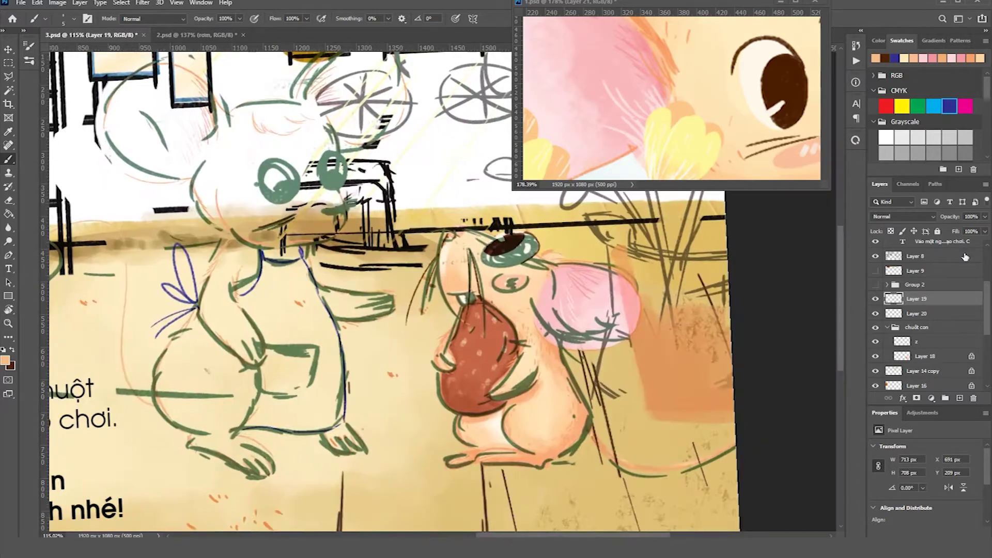
{"action": "scroll", "coordinate": [368, 262], "scroll_direction": "up", "scroll_amount": 2}
On Layer 20, brush a pale cream base along the inside of the larger mouse's body, head and ear outlines.
{"action": "mouse_move", "coordinate": [236, 201]}
{"action": "left_mouse_down"}
{"action": "mouse_move", "coordinate": [391, 360]}
{"action": "mouse_move", "coordinate": [489, 290]}
{"action": "left_mouse_up"}
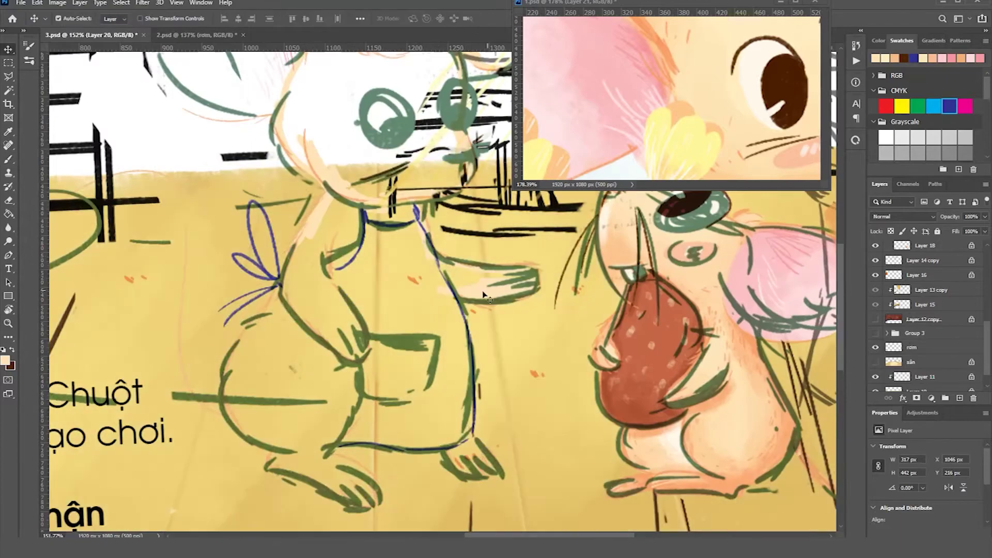
{"action": "key", "text": "b"}
{"action": "left_click_drag", "start_coordinate": [362, 362], "coordinate": [420, 447]}
{"action": "scroll", "coordinate": [420, 447], "scroll_direction": "up", "scroll_amount": 10}
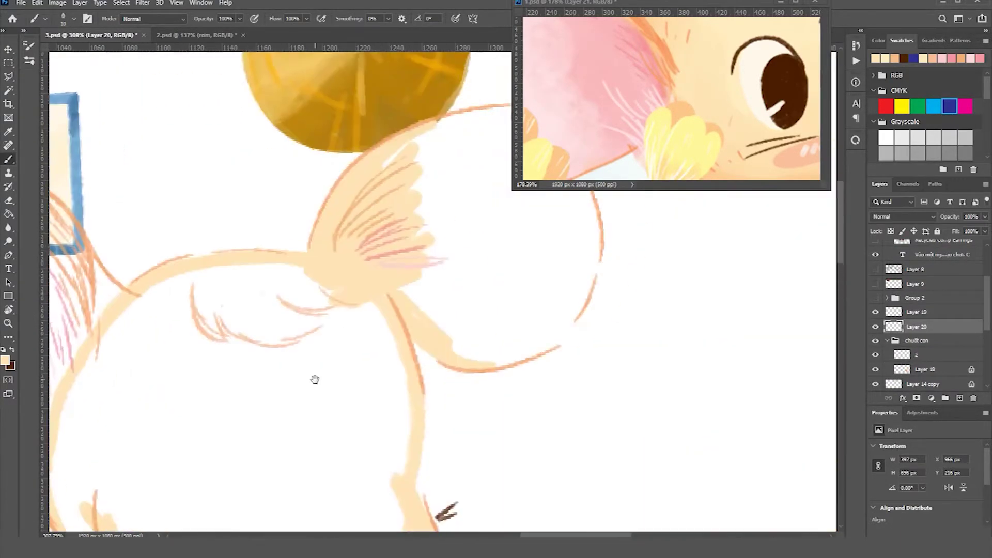
{"action": "scroll", "coordinate": [145, 383], "scroll_direction": "right", "scroll_amount": 10}
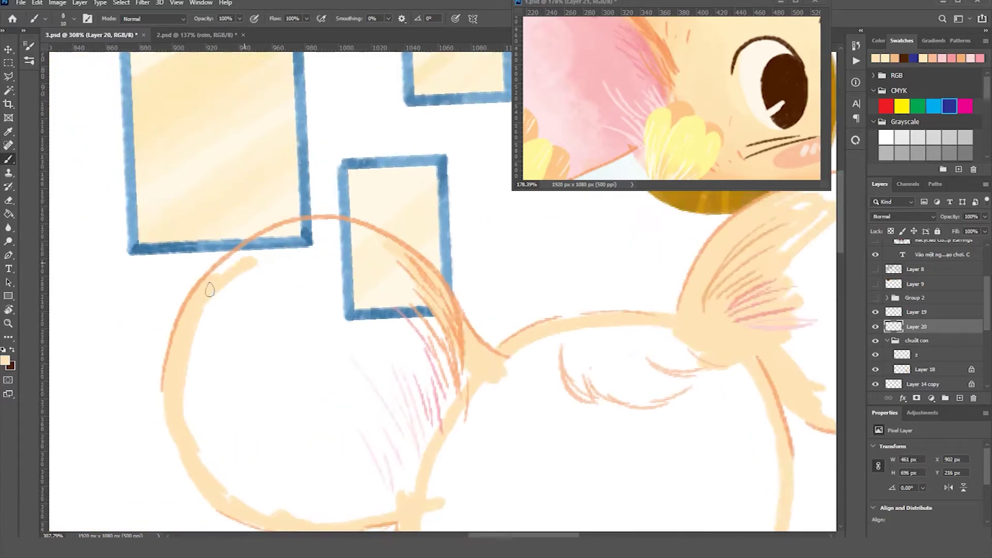
{"action": "scroll", "coordinate": [235, 308], "scroll_direction": "left", "scroll_amount": 10}
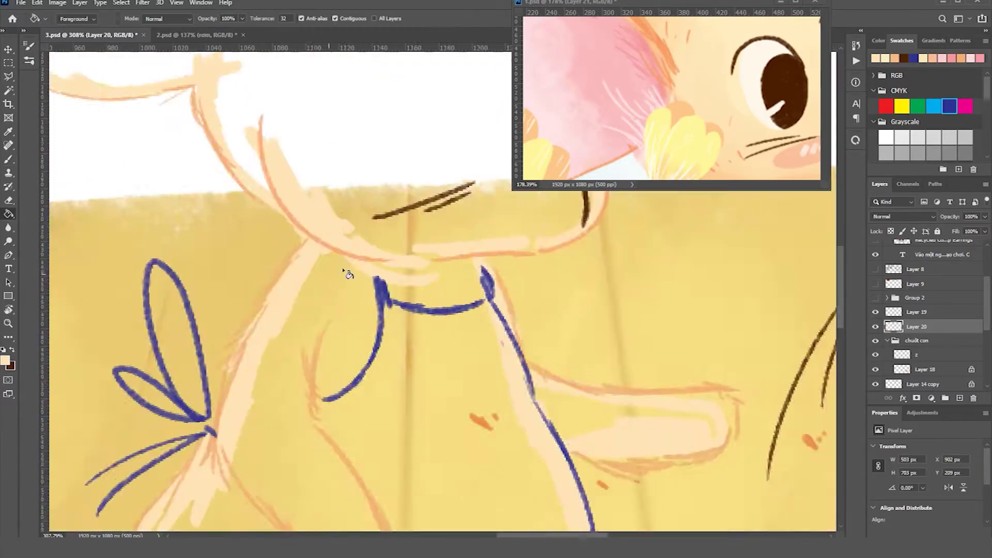
Fill the larger mouse's enclosed head, ears and body with the pale cream and paint over the remaining gaps.
{"action": "scroll", "coordinate": [261, 470], "scroll_direction": "up", "scroll_amount": 1}
{"action": "scroll", "coordinate": [261, 470], "scroll_direction": "right", "scroll_amount": 8}
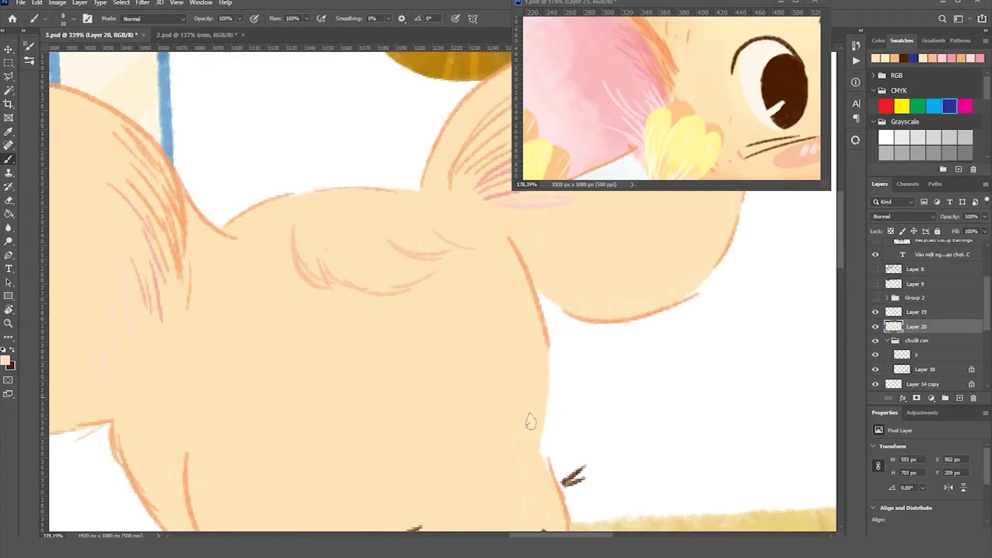
{"action": "scroll", "coordinate": [325, 263], "scroll_direction": "down", "scroll_amount": 8}
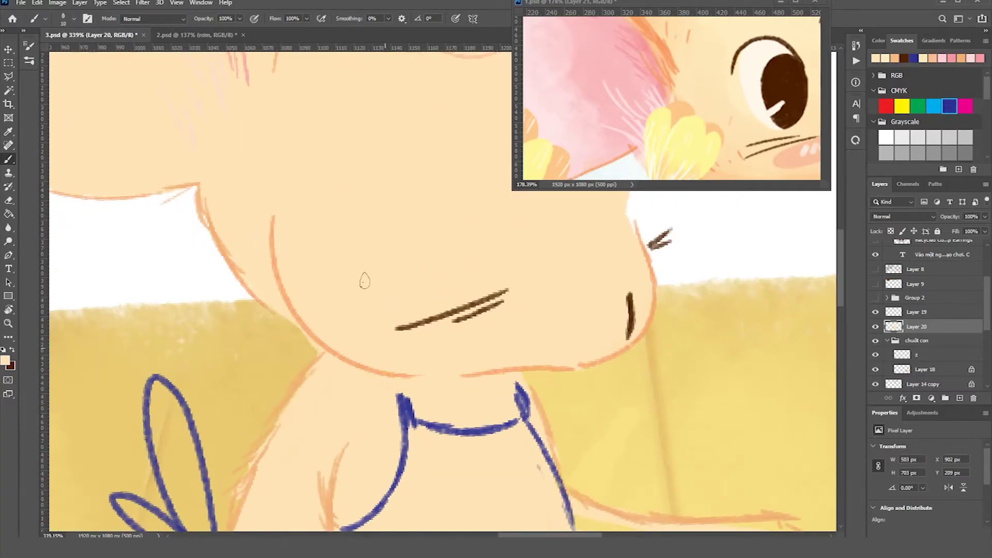
{"action": "scroll", "coordinate": [444, 298], "scroll_direction": "down", "scroll_amount": 10}
{"action": "scroll", "coordinate": [266, 372], "scroll_direction": "left", "scroll_amount": 3}
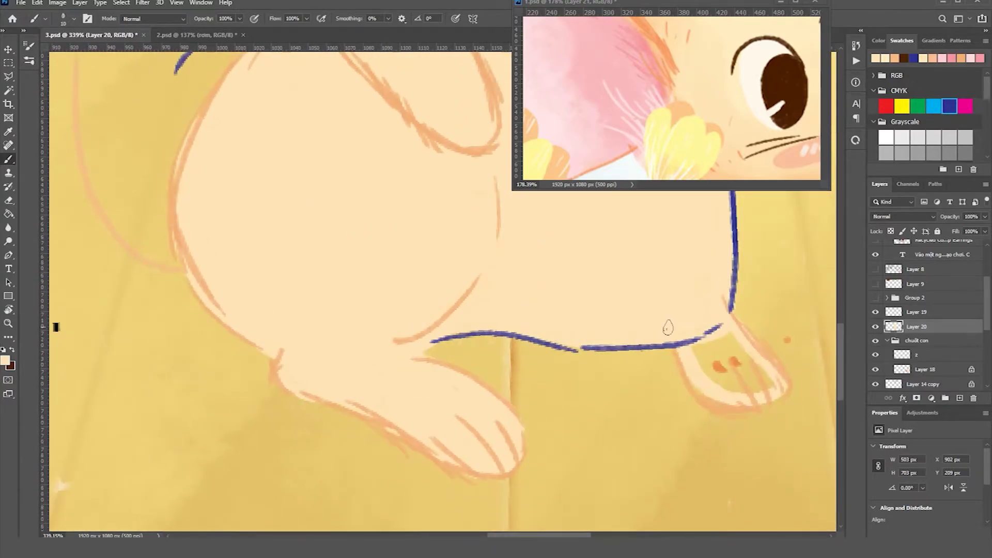
{"action": "scroll", "coordinate": [656, 333], "scroll_direction": "up", "scroll_amount": 5}
On Layer 19, paint the larger mouse's two eyes off-white with dark brown pupils, following the sketch.
{"action": "scroll", "coordinate": [657, 333], "scroll_direction": "right", "scroll_amount": 8}
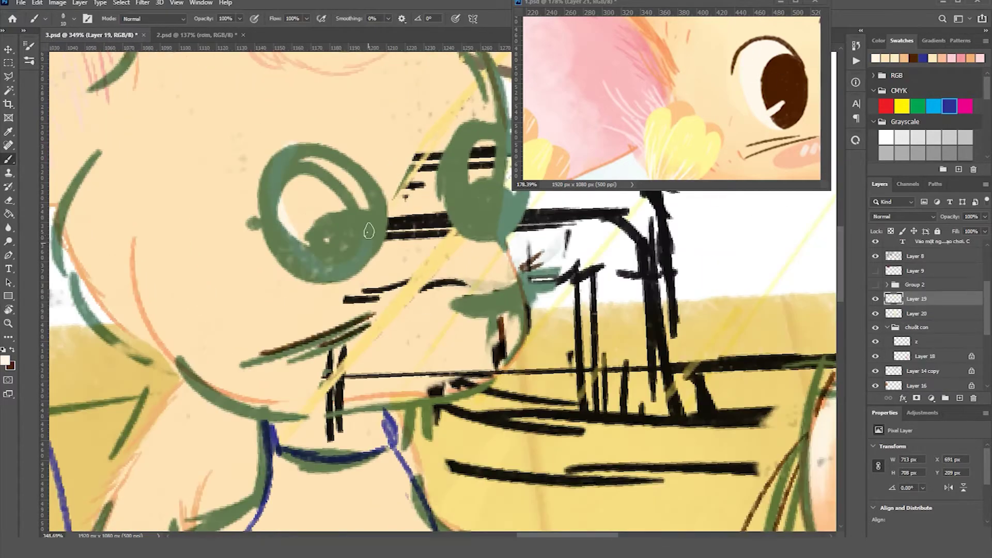
{"action": "left_click_drag", "start_coordinate": [327, 162], "coordinate": [250, 194]}
{"action": "left_click", "coordinate": [914, 58]}
{"action": "left_click_drag", "start_coordinate": [310, 228], "coordinate": [291, 269]}
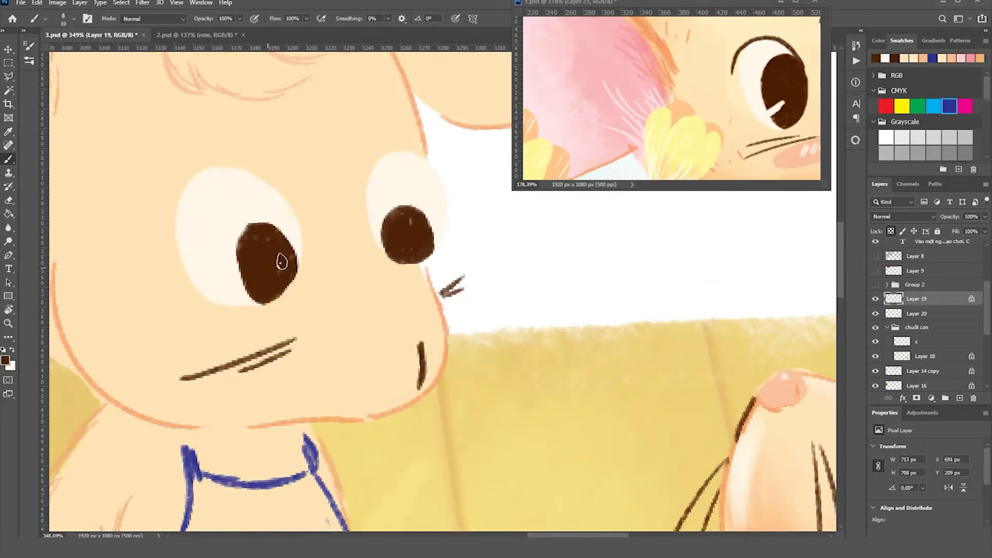
Reduce the brush size and outline the upper edges of the larger mouse's eyes in dark brown.
{"action": "key", "text": "bracketleft"}
{"action": "key", "text": "bracketleft"}
{"action": "key", "text": "bracketleft"}
{"action": "key", "text": "bracketleft"}
{"action": "key", "text": "bracketleft"}
{"action": "key", "text": "bracketleft"}
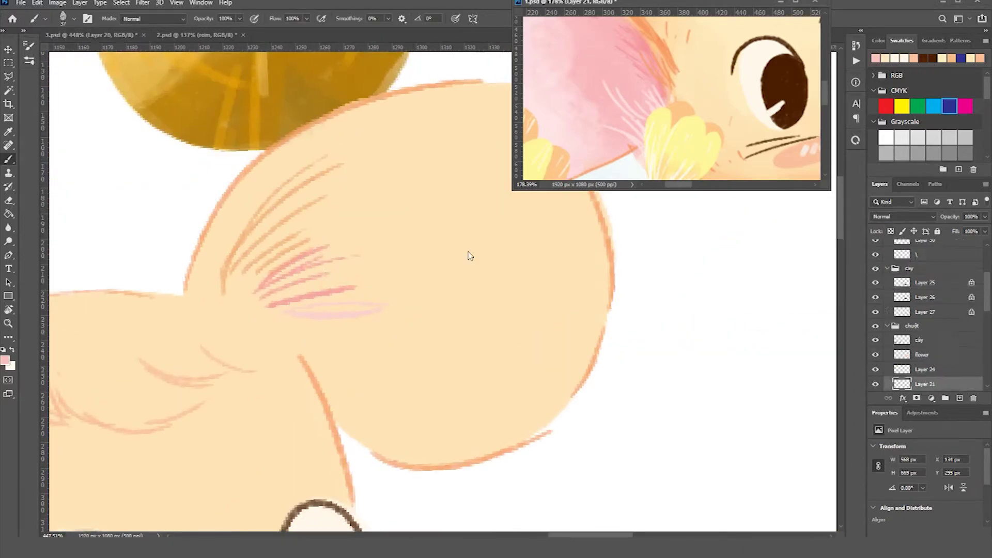
Paint the larger mouse's inner ears pink and shade its chin and neck soft orange on Layer 20.
{"action": "left_click_drag", "start_coordinate": [392, 148], "coordinate": [310, 331]}
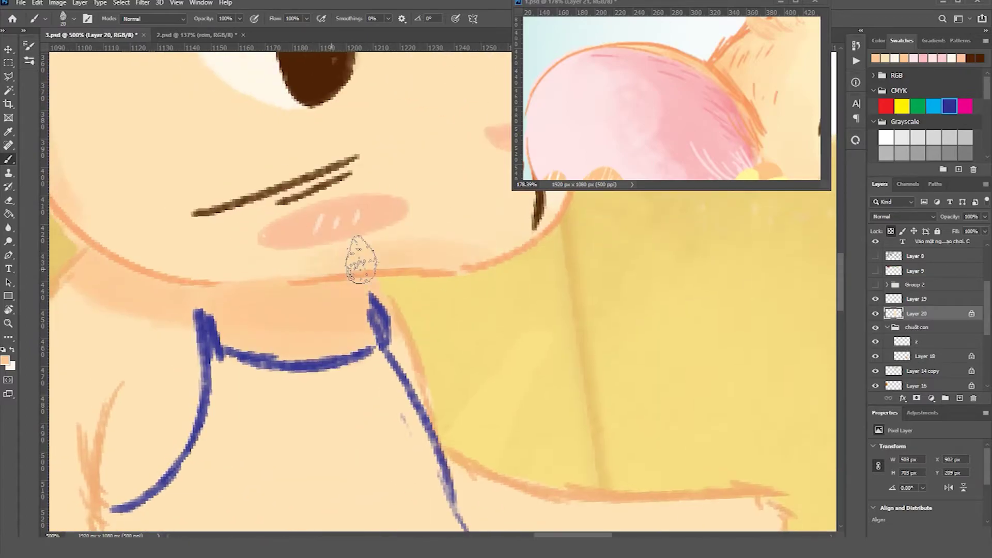
{"action": "scroll", "coordinate": [227, 339], "scroll_direction": "right", "scroll_amount": 5}
{"action": "scroll", "coordinate": [311, 362], "scroll_direction": "down", "scroll_amount": 4}
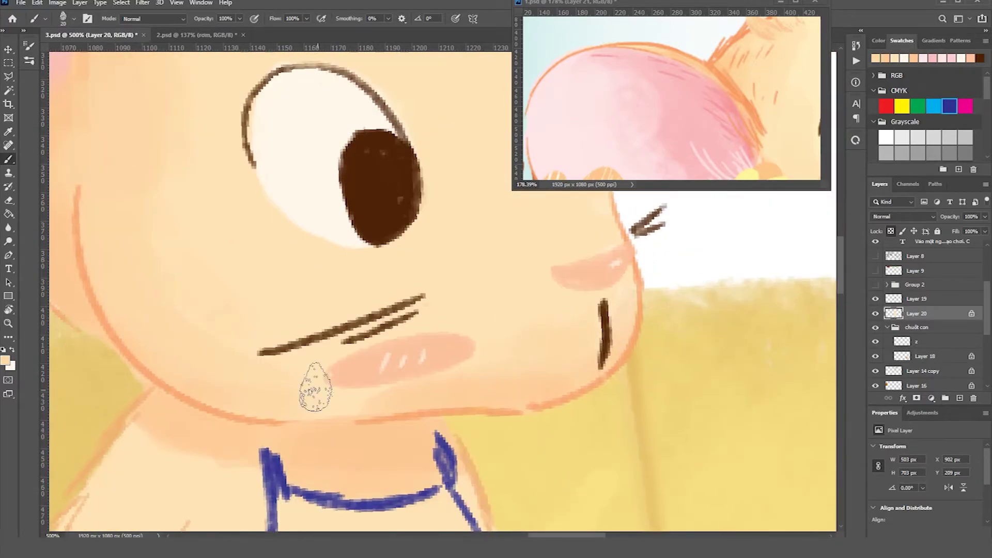
Deepen the orange edge under the larger mouse's chin and blend light pink strokes into its near ear.
{"action": "left_click_drag", "start_coordinate": [408, 342], "coordinate": [356, 361]}
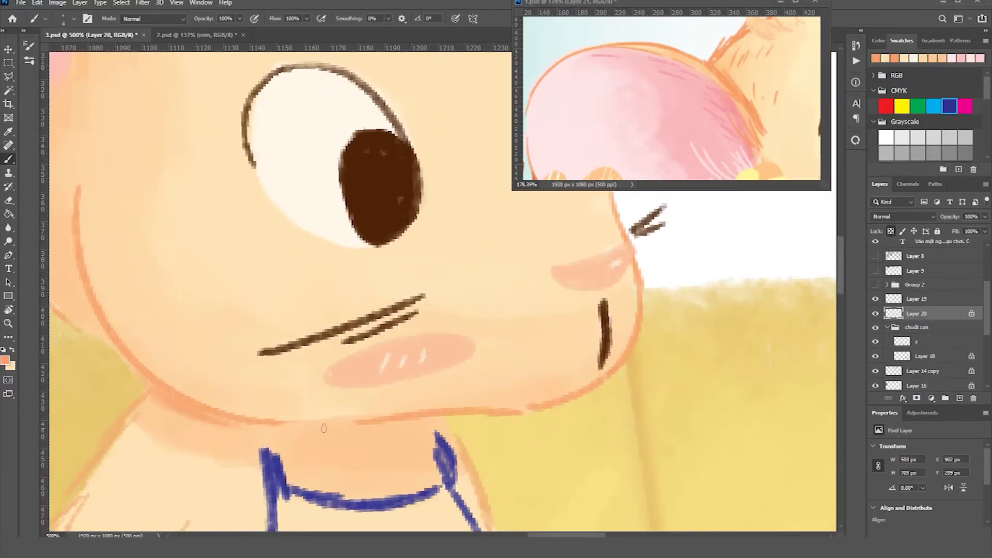
{"action": "scroll", "coordinate": [333, 440], "scroll_direction": "down", "scroll_amount": 6}
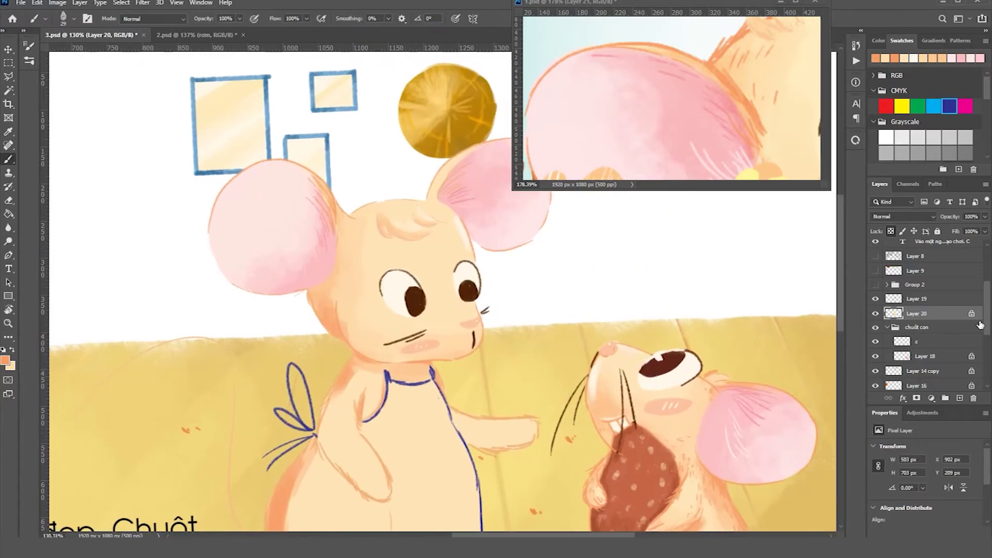
{"action": "scroll", "coordinate": [338, 330], "scroll_direction": "up", "scroll_amount": 5}
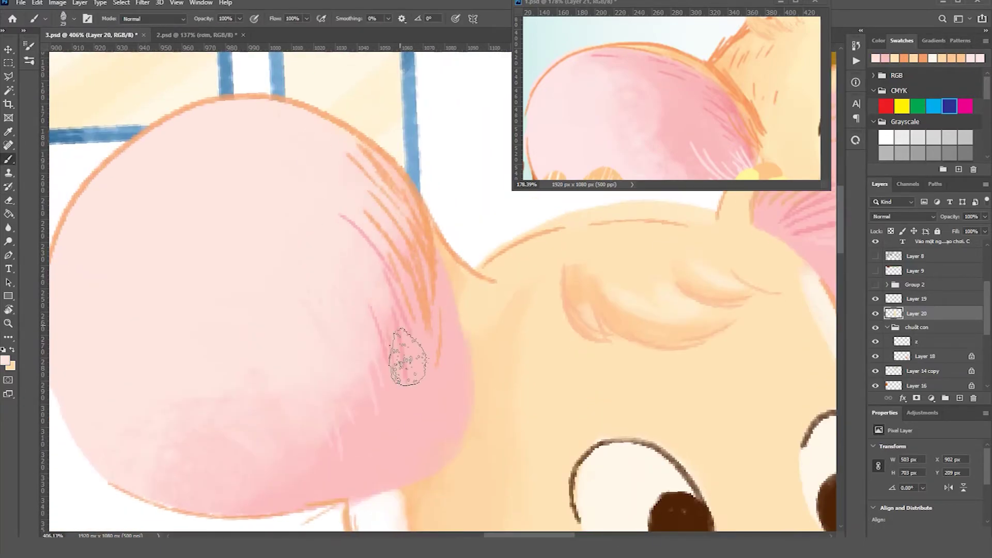
Paint the larger mouse's long curved tail with a thicker orange stroke on Layer 20.
{"action": "scroll", "coordinate": [405, 355], "scroll_direction": "down", "scroll_amount": 5}
{"action": "mouse_move", "coordinate": [479, 243]}
{"action": "left_mouse_down"}
{"action": "mouse_move", "coordinate": [279, 156]}
{"action": "mouse_move", "coordinate": [350, 246]}
{"action": "mouse_move", "coordinate": [689, 281]}
{"action": "mouse_move", "coordinate": [303, 299]}
{"action": "left_mouse_up"}
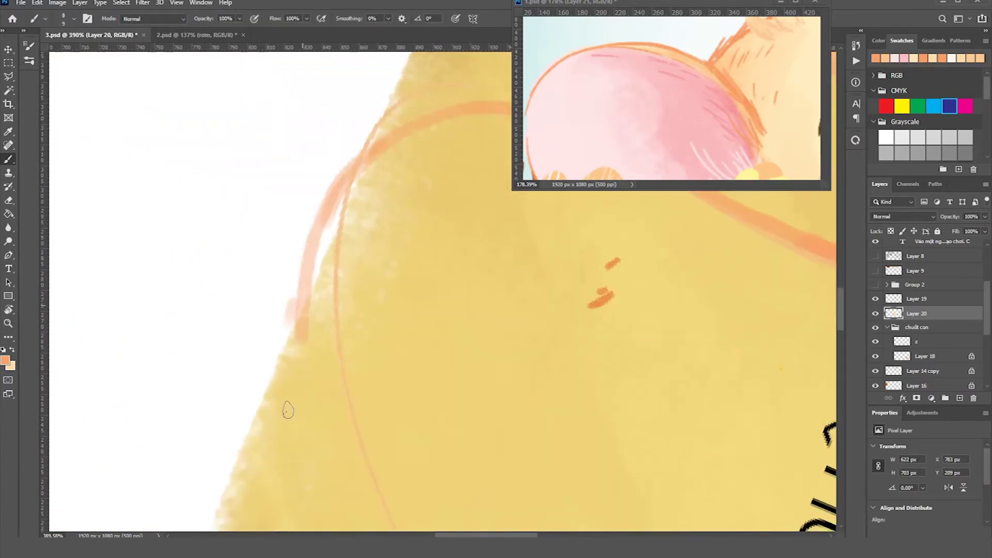
{"action": "key", "text": "z"}
{"action": "scroll", "coordinate": [222, 398], "scroll_direction": "down", "scroll_amount": 6}
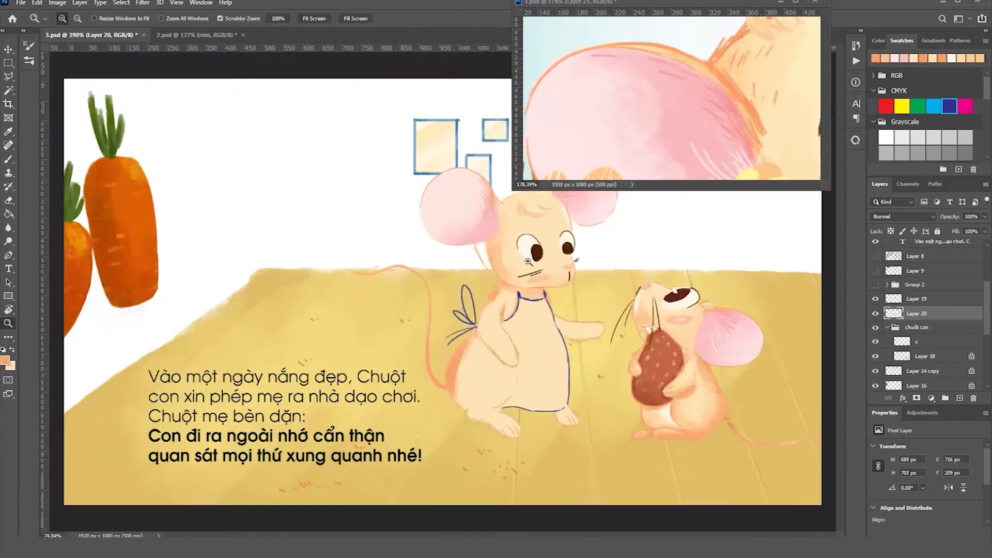
{"action": "key", "text": "b"}
Shade the larger mouse's back, haunch and both arms with soft orange on Layer 20, blending with sampled skin tones.
{"action": "scroll", "coordinate": [217, 192], "scroll_direction": "up", "scroll_amount": 5}
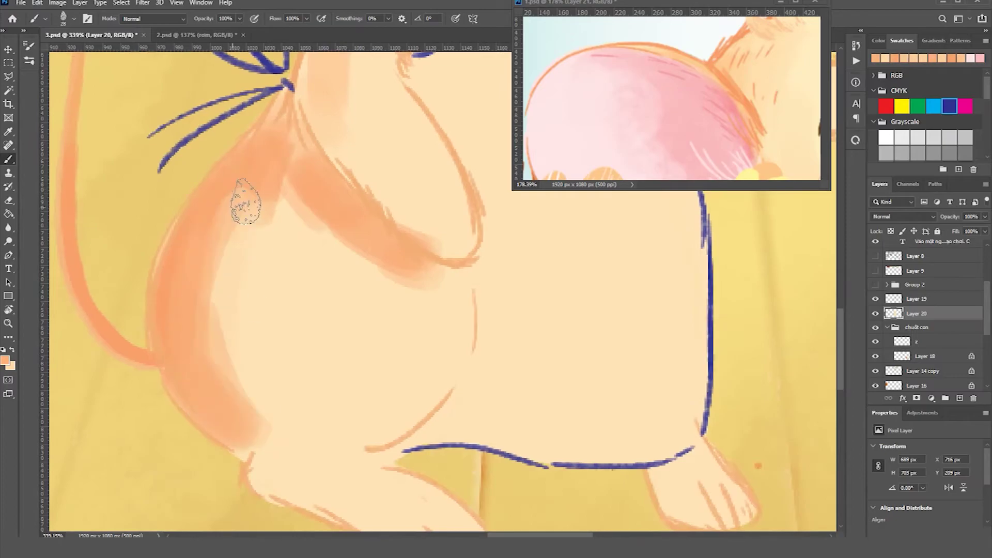
{"action": "scroll", "coordinate": [331, 227], "scroll_direction": "down", "scroll_amount": 2}
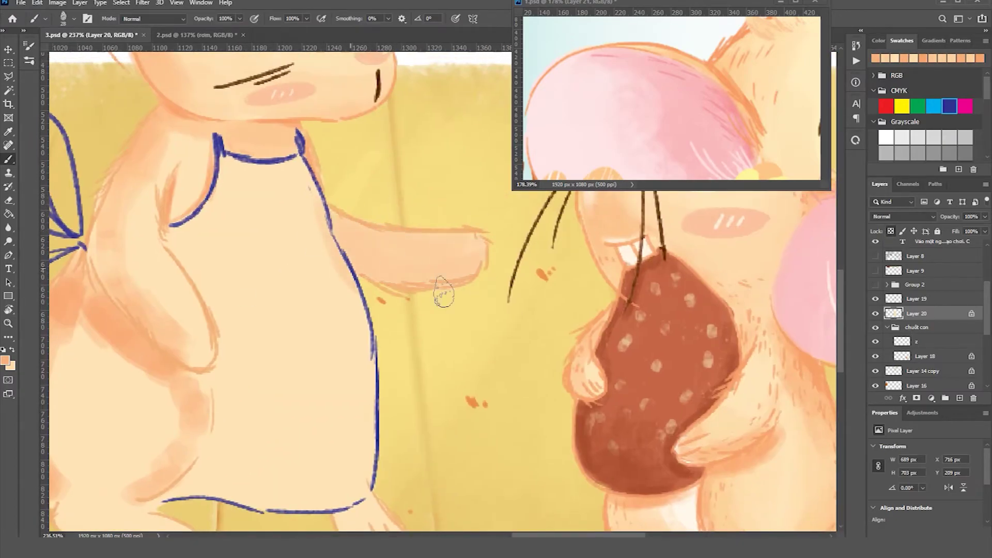
{"action": "scroll", "coordinate": [357, 256], "scroll_direction": "up", "scroll_amount": 2}
{"action": "left_click", "coordinate": [282, 358], "text": "alt"}
{"action": "scroll", "coordinate": [282, 359], "scroll_direction": "down", "scroll_amount": 3}
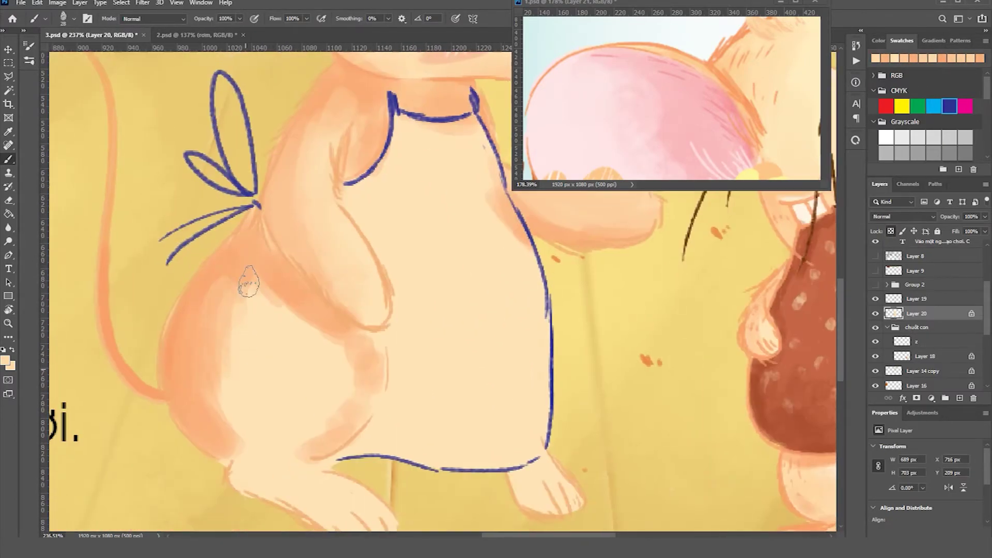
Shade the underside of the larger mouse's haunch and hind foot in soft orange.
{"action": "scroll", "coordinate": [356, 351], "scroll_direction": "down", "scroll_amount": 3}
{"action": "key", "text": "r"}
{"action": "left_click_drag", "start_coordinate": [287, 215], "coordinate": [381, 305]}
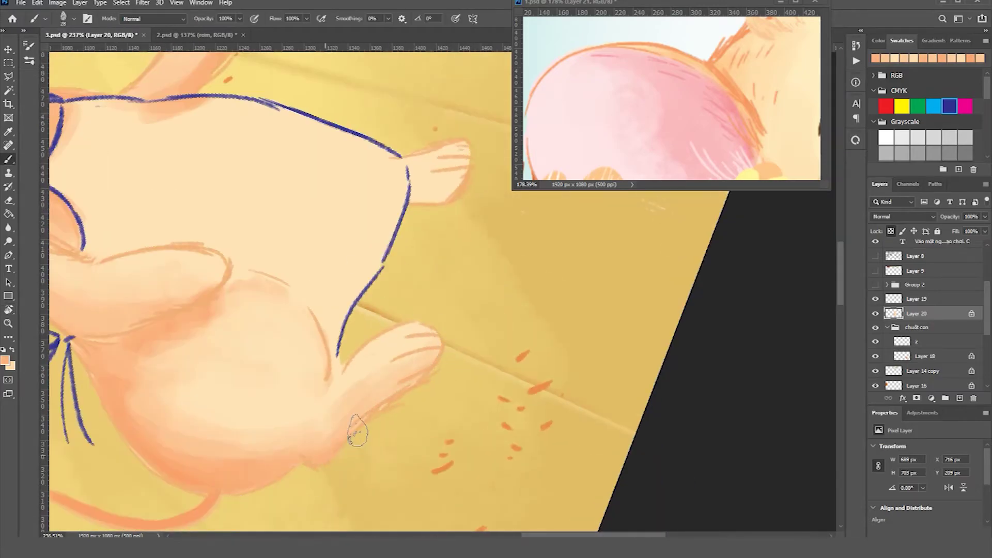
Sample skin tones and paint the back of the larger mouse's cheek beneath the near ear on Layer 20.
{"action": "key", "text": "r"}
{"action": "mouse_move", "coordinate": [341, 413]}
{"action": "left_mouse_down"}
{"action": "mouse_move", "coordinate": [284, 328]}
{"action": "mouse_move", "coordinate": [365, 259]}
{"action": "left_mouse_up"}
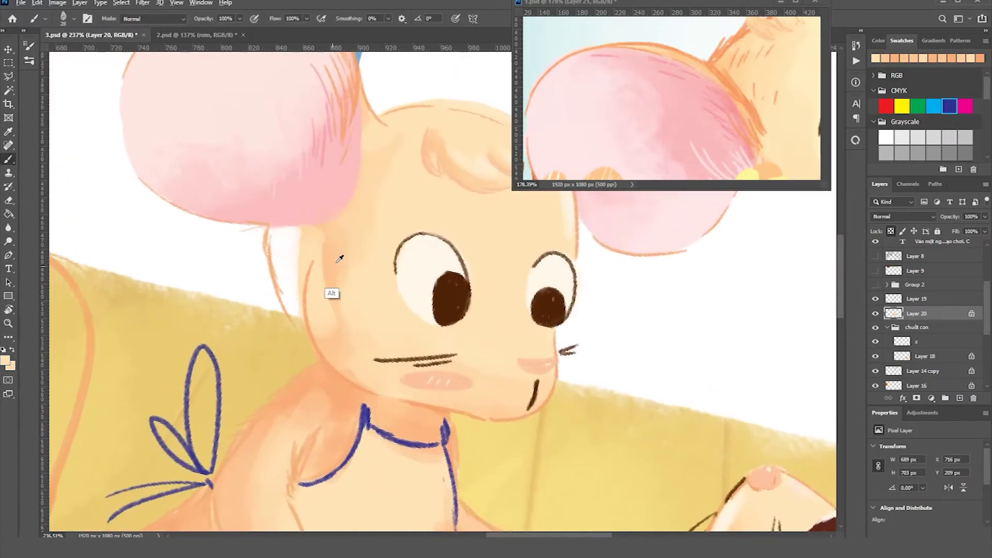
{"action": "right_click", "coordinate": [250, 243]}
{"action": "key", "text": "b"}
{"action": "scroll", "coordinate": [341, 279], "scroll_direction": "down", "scroll_amount": 5}
On Layer 19, strengthen the larger mouse's arm and body outlines with darker orange lines.
{"action": "scroll", "coordinate": [454, 224], "scroll_direction": "up", "scroll_amount": 3}
{"action": "scroll", "coordinate": [472, 318], "scroll_direction": "up", "scroll_amount": 3}
{"action": "scroll", "coordinate": [471, 318], "scroll_direction": "up", "scroll_amount": 5}
{"action": "scroll", "coordinate": [472, 318], "scroll_direction": "left", "scroll_amount": 5}
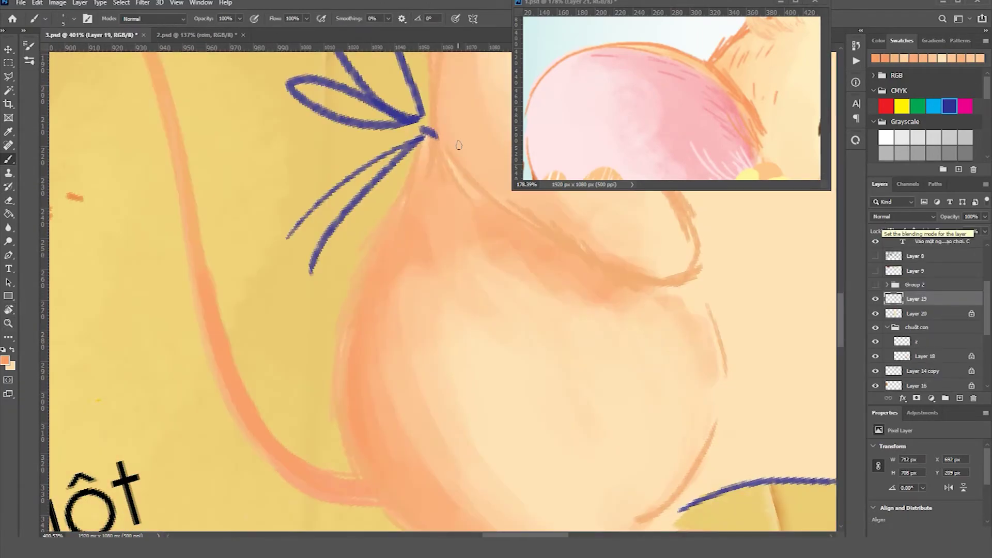
{"action": "left_click_drag", "start_coordinate": [290, 299], "coordinate": [238, 323]}
{"action": "scroll", "coordinate": [319, 274], "scroll_direction": "down", "scroll_amount": 5}
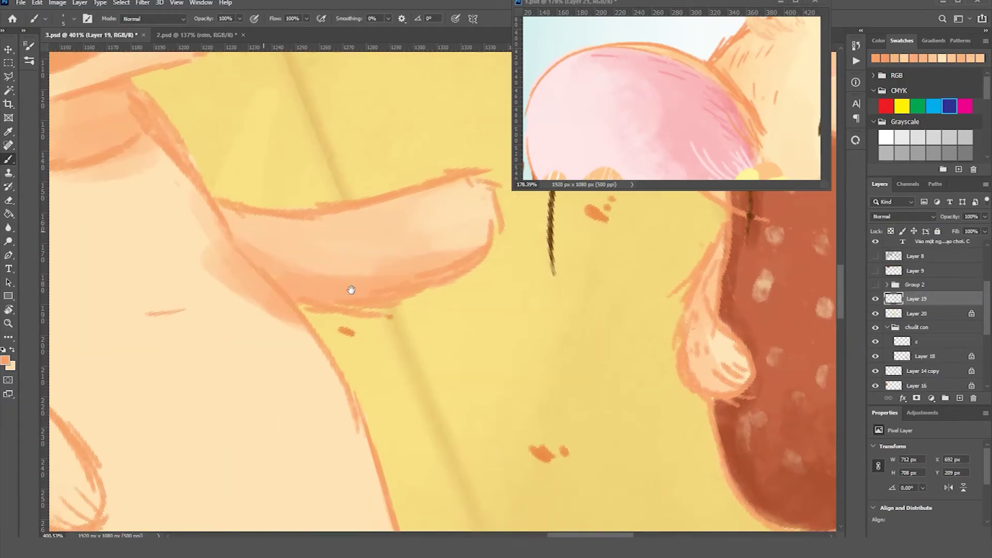
{"action": "key", "text": "r"}
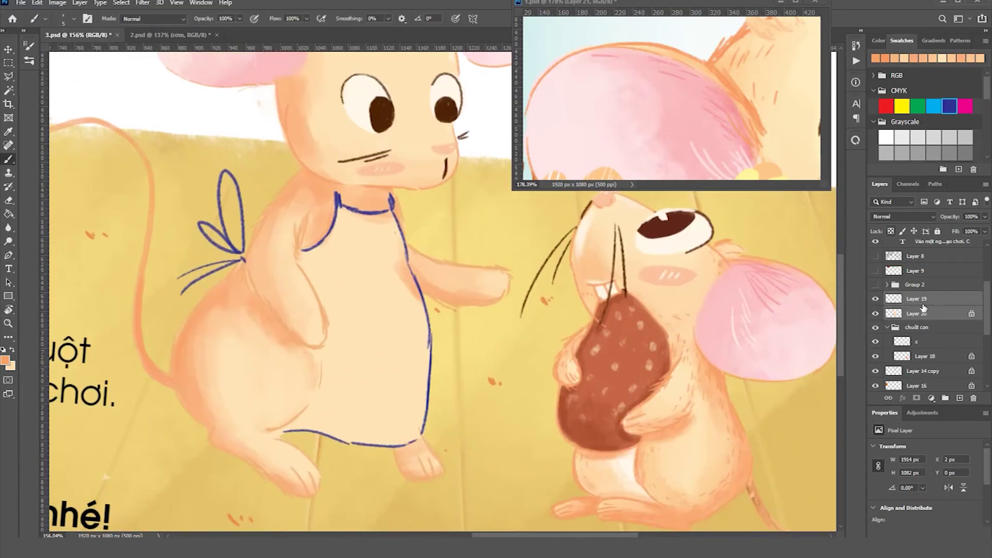
Add short orange fur and finger strokes to the larger mouse's outstretched arm on Layer 19.
{"action": "scroll", "coordinate": [471, 447], "scroll_direction": "up", "scroll_amount": 6}
{"action": "left_click_drag", "start_coordinate": [406, 216], "coordinate": [288, 229]}
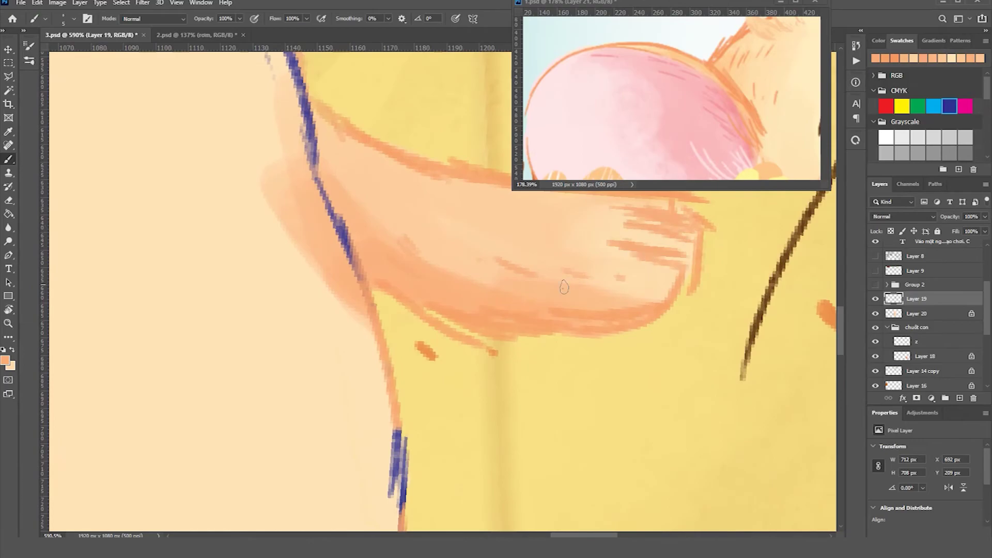
{"action": "left_click_drag", "start_coordinate": [593, 282], "coordinate": [385, 233]}
Sample orange and add short fur strokes along the base of the larger mouse's far ear on Layer 20.
{"action": "mouse_move", "coordinate": [180, 274]}
{"action": "left_mouse_down"}
{"action": "mouse_move", "coordinate": [284, 405]}
{"action": "mouse_move", "coordinate": [267, 212]}
{"action": "mouse_move", "coordinate": [432, 300]}
{"action": "mouse_move", "coordinate": [340, 309]}
{"action": "mouse_move", "coordinate": [472, 321]}
{"action": "mouse_move", "coordinate": [443, 181]}
{"action": "mouse_move", "coordinate": [414, 233]}
{"action": "mouse_move", "coordinate": [444, 354]}
{"action": "mouse_move", "coordinate": [288, 366]}
{"action": "left_mouse_up"}
{"action": "right_click", "coordinate": [238, 339]}
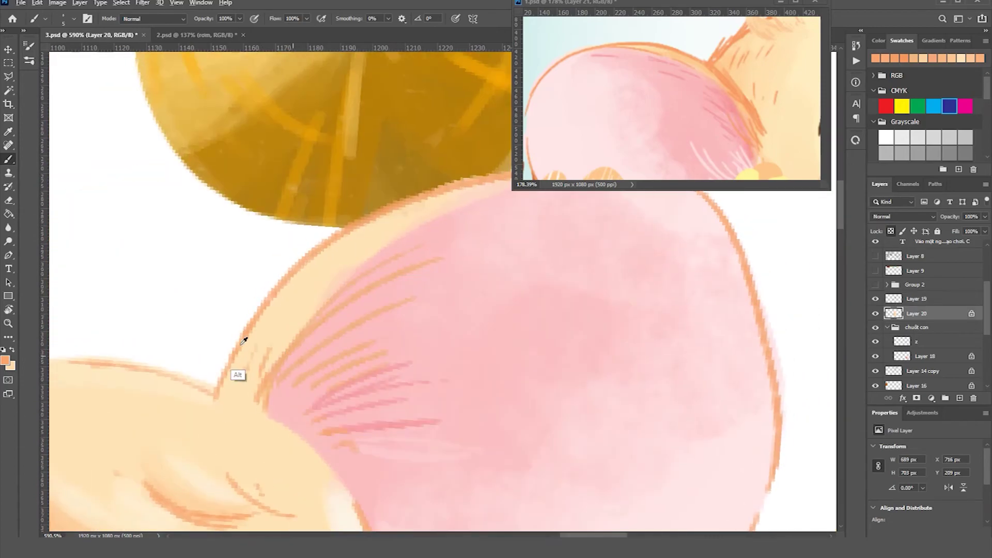
{"action": "key", "text": "Escape"}
{"action": "left_click_drag", "start_coordinate": [237, 339], "coordinate": [152, 299]}
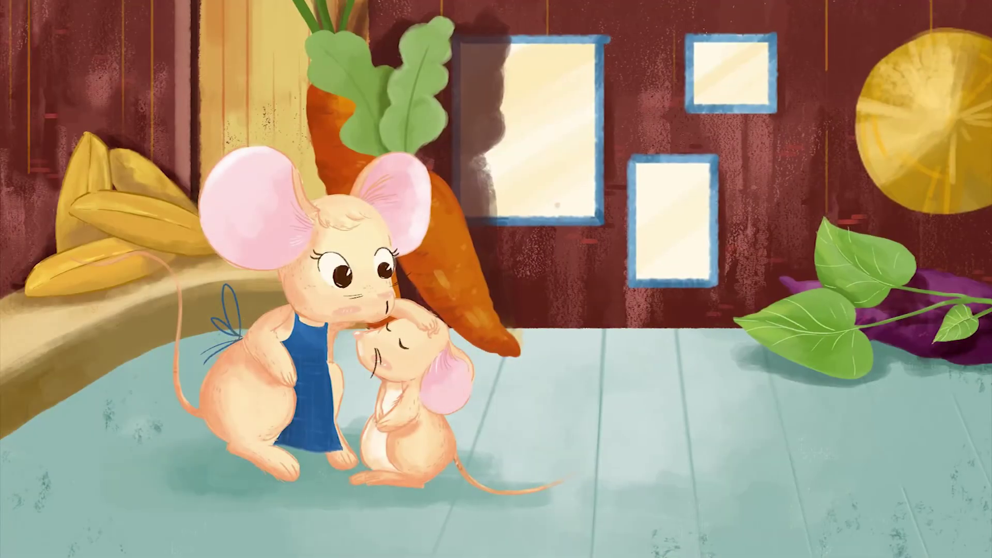